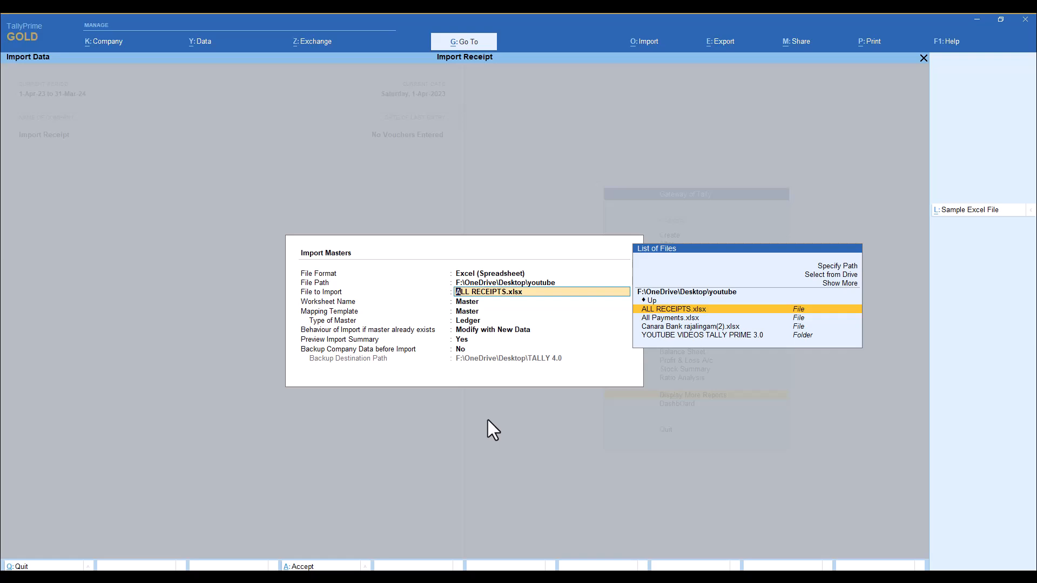
Choose the Master worksheet of ALL RECEIPTS.xlsx for the masters import and open the Master mapping template for alteration.
key("Return")
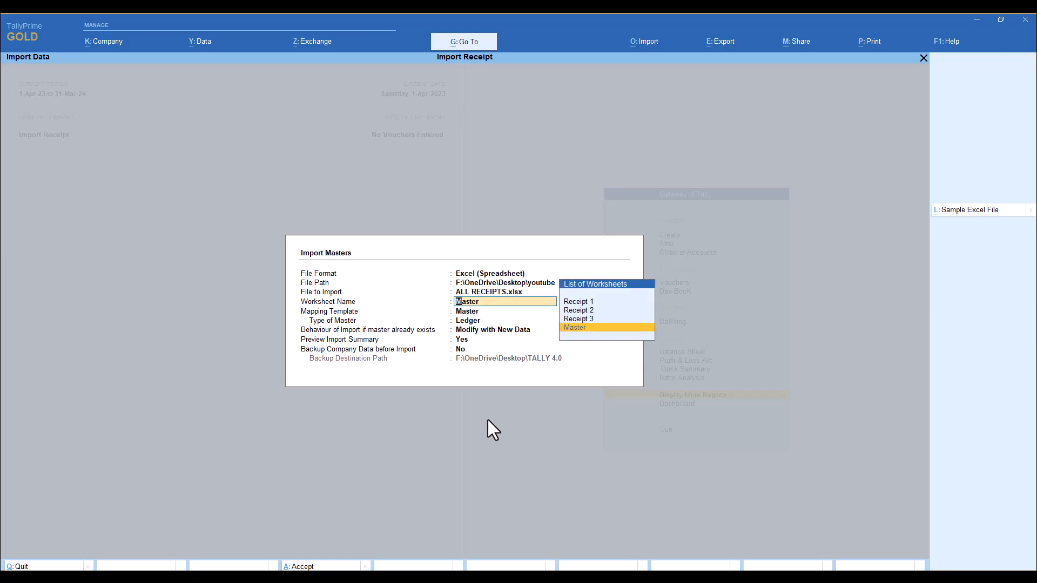
key("Return")
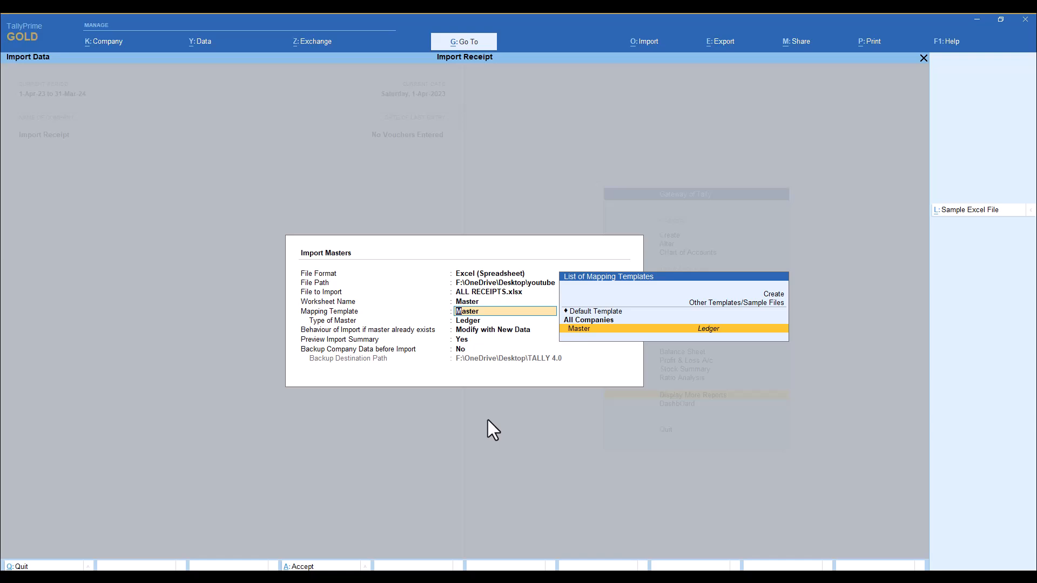
key("ctrl+Return")
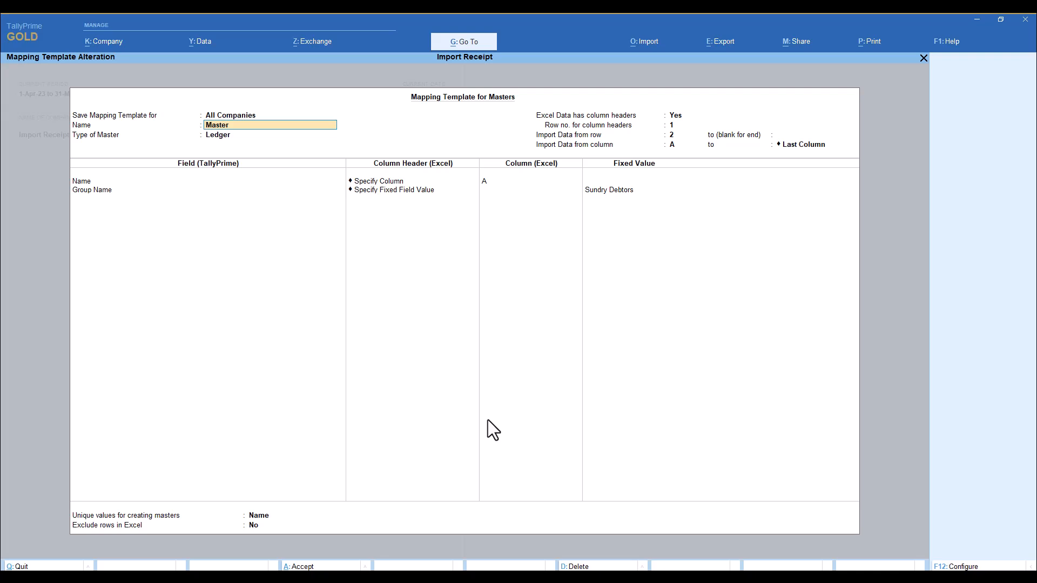
Accept the Master template's header settings and keep the Name field mapped to Excel column A.
key("Return")
key("Return")
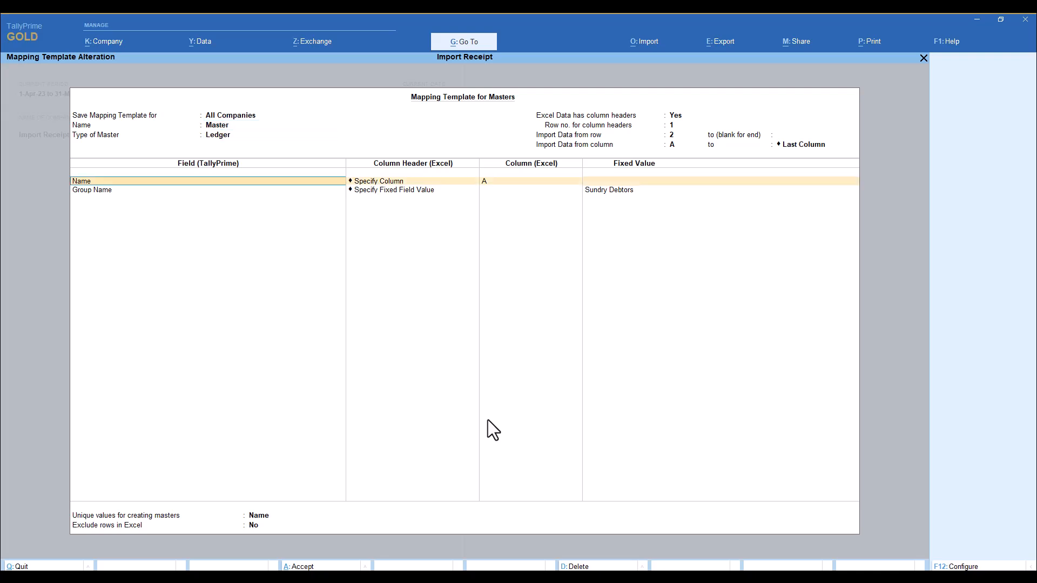
key("Return")
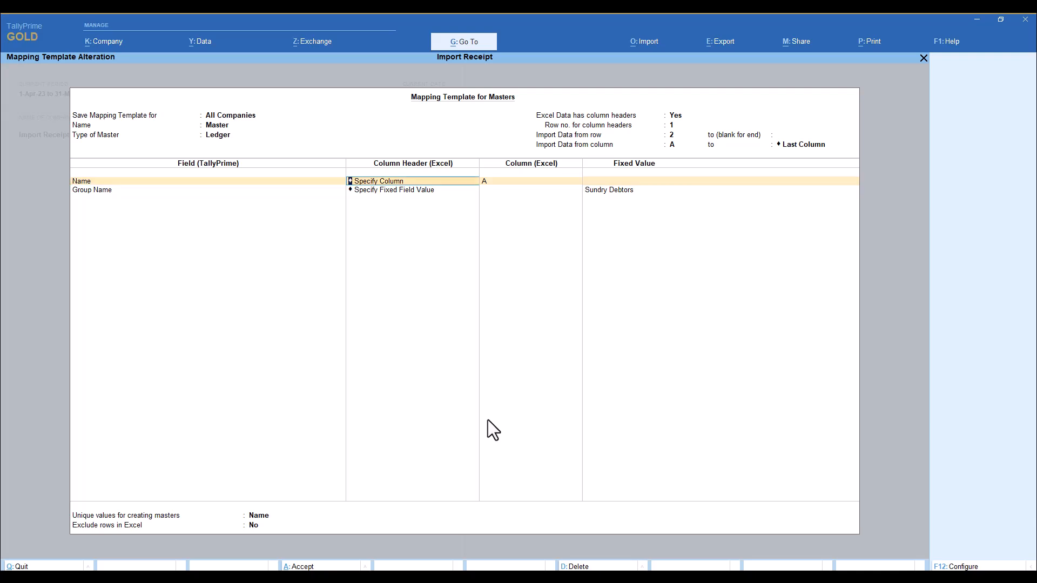
key("Return")
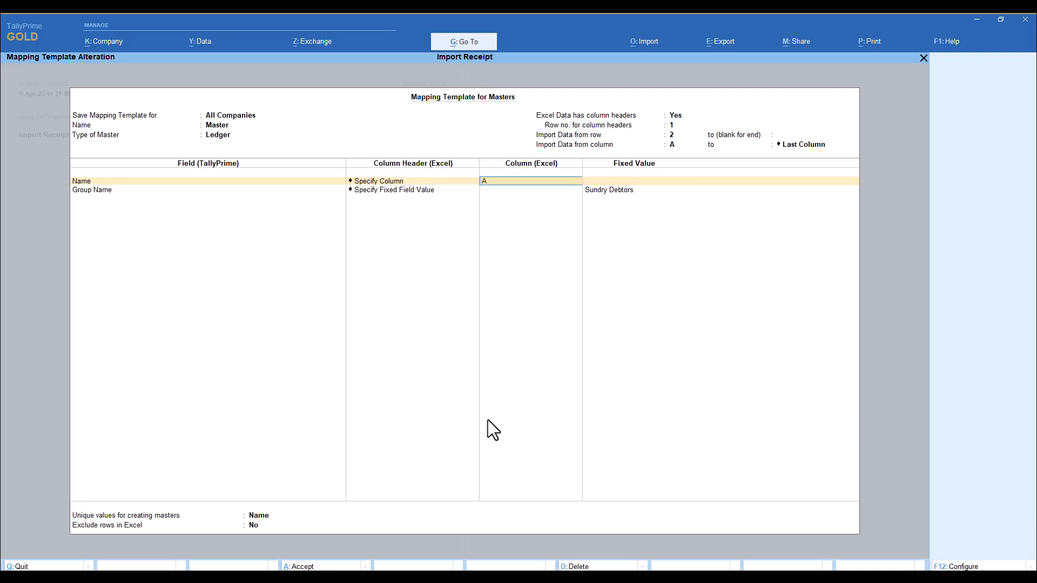
key("Return")
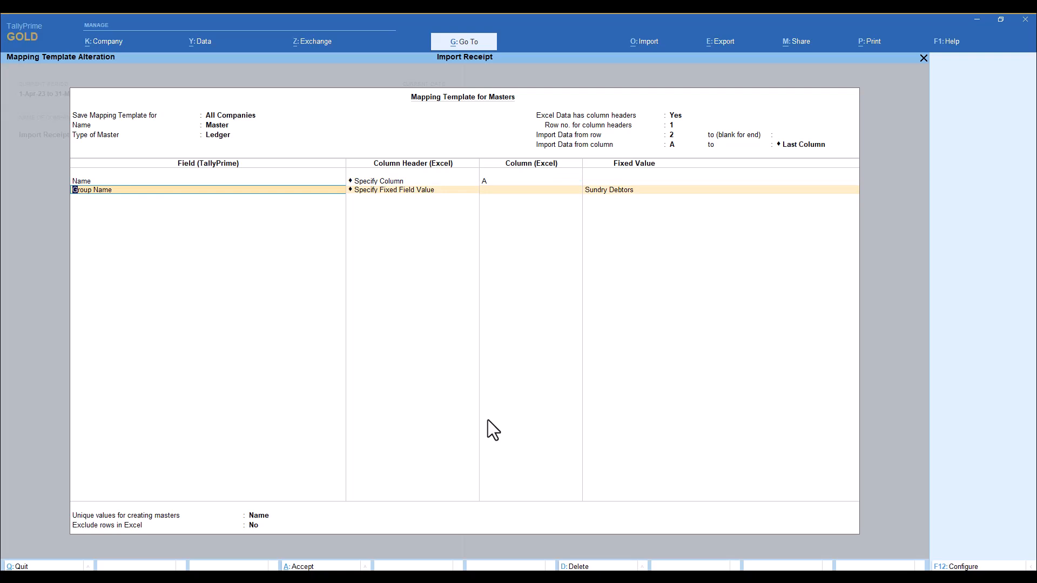
Map the Group Name field to Excel column B with Specify Column and save the Master mapping template.
key("Return")
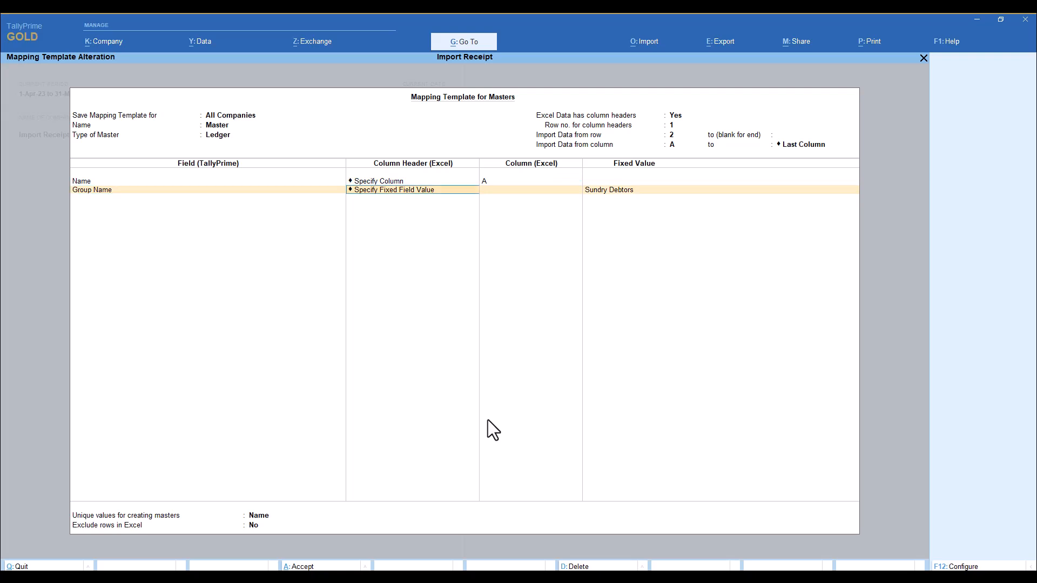
key("Down")
key("Return")
key("Down")
key("Return")
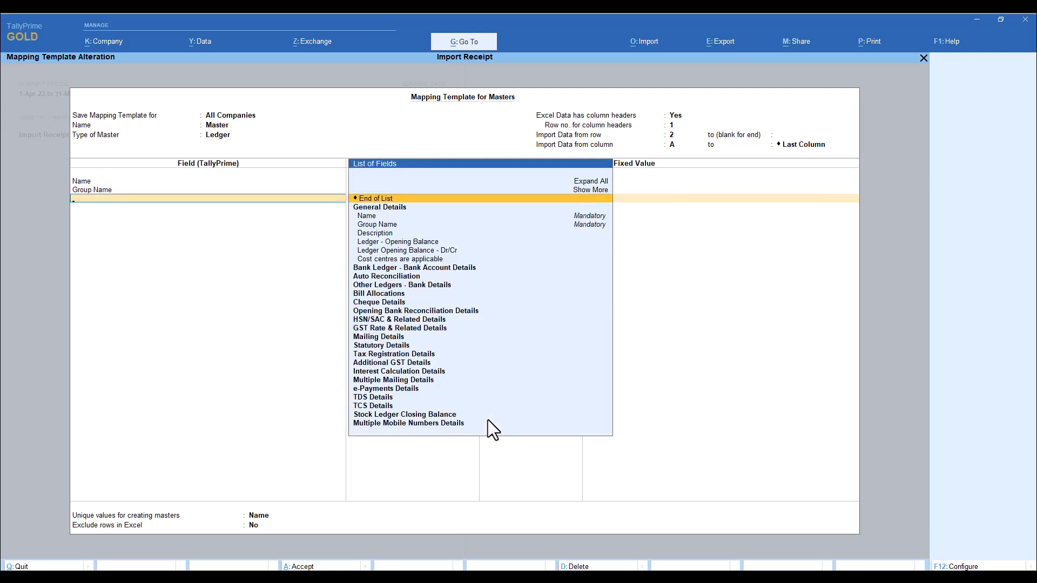
key("Return")
key("Return")
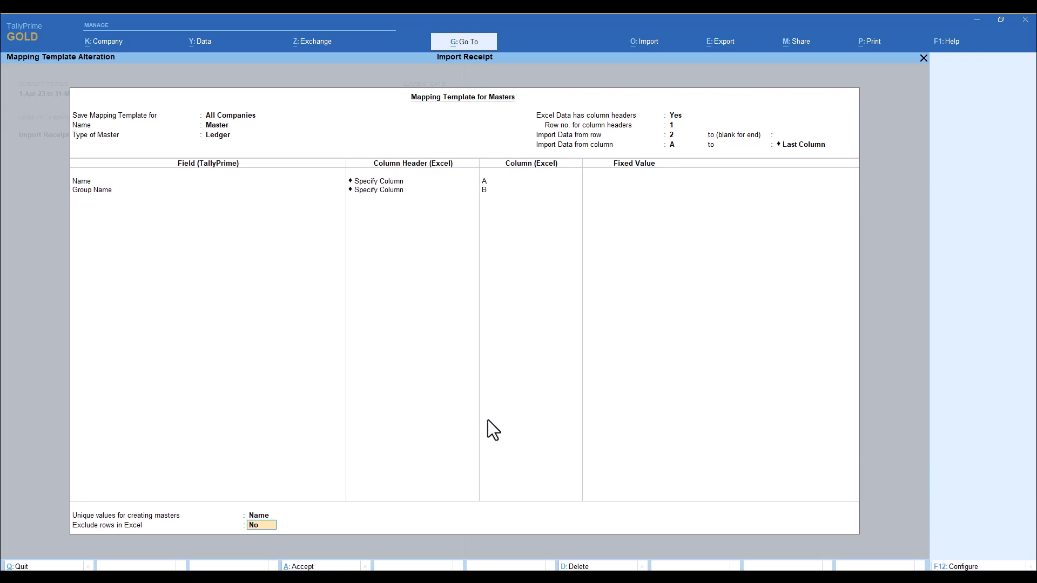
key("Return")
key("Return")
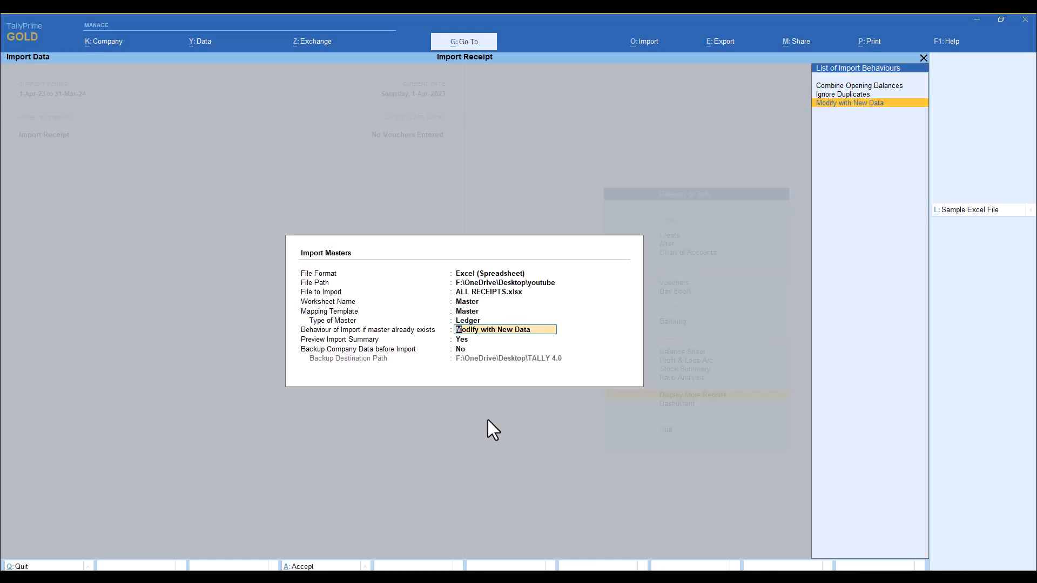
Import the ledger masters using Modify with New Data, with the import summary preview on and no company data backup.
key("Return")
key("Return")
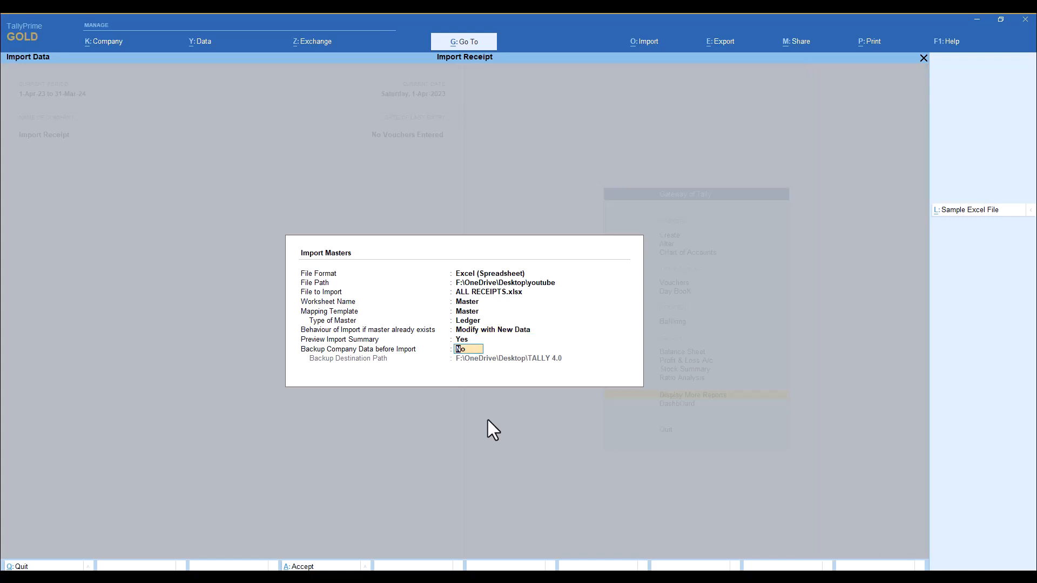
key("Return")
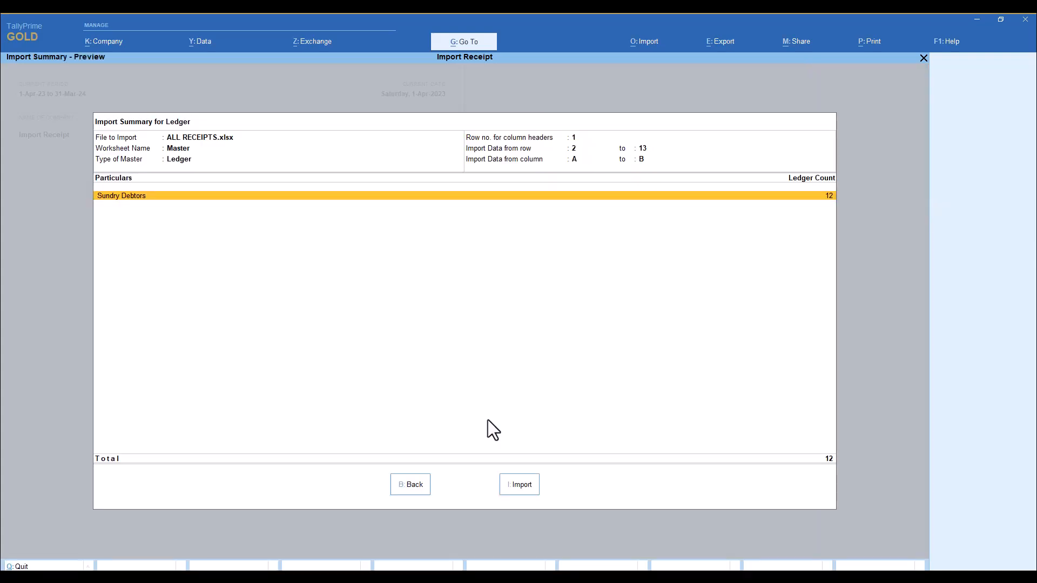
left_click(521, 488)
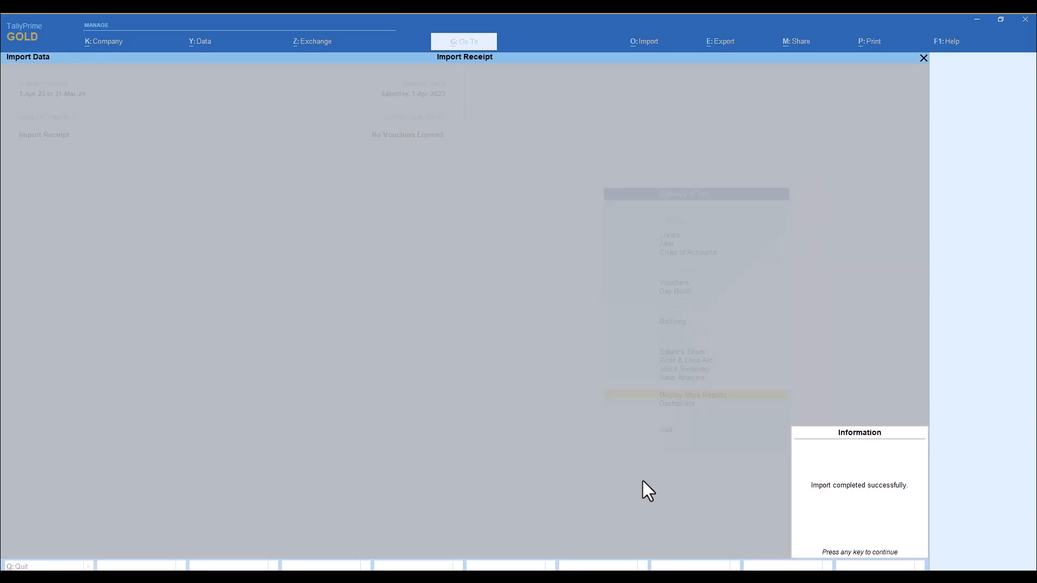
key("Return")
Open the Statistics report under Statements of Accounts and drill down into the Ledgers list.
key("Return")
key("s")
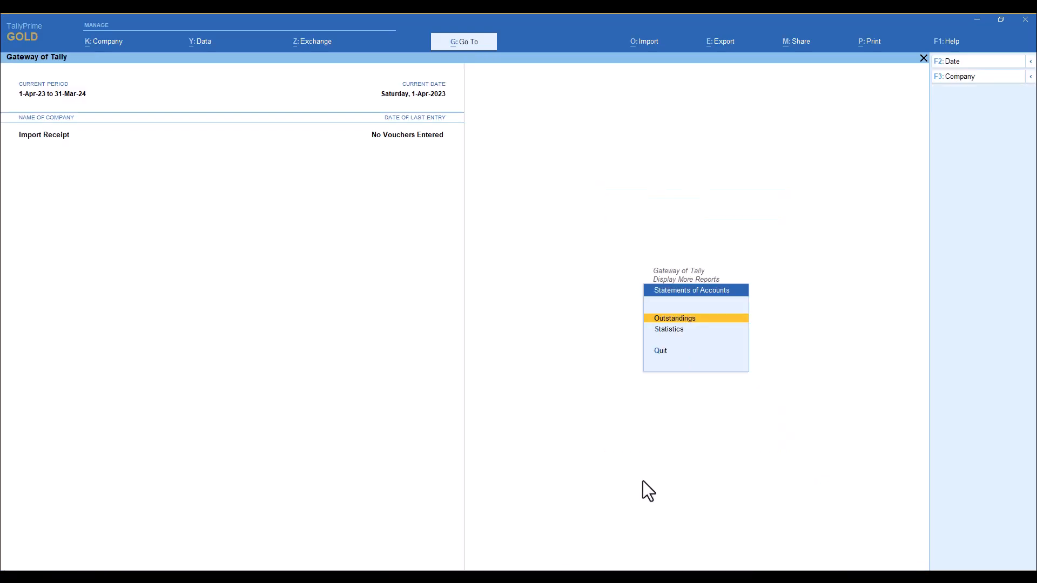
key("s")
key("Down")
key("Up")
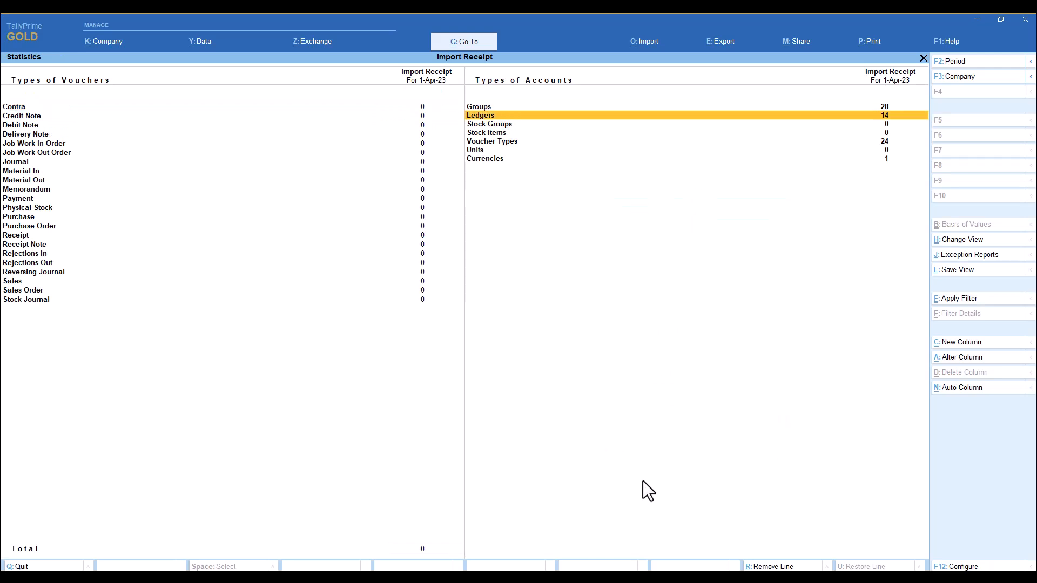
key("Return")
Examine the imported customer ledgers under Sundry Debtors in the Chart of Accounts, and return to Gateway of Tally.
key("Down")
key("Down")
key("Down")
key("Down")
key("Down")
key("Down")
key("Down")
key("Down")
key("Down")
key("Down")
key("Down")
key("Down")
key("Down")
key("Down")
key("Down")
key("Down")
key("Up")
key("Up")
key("Up")
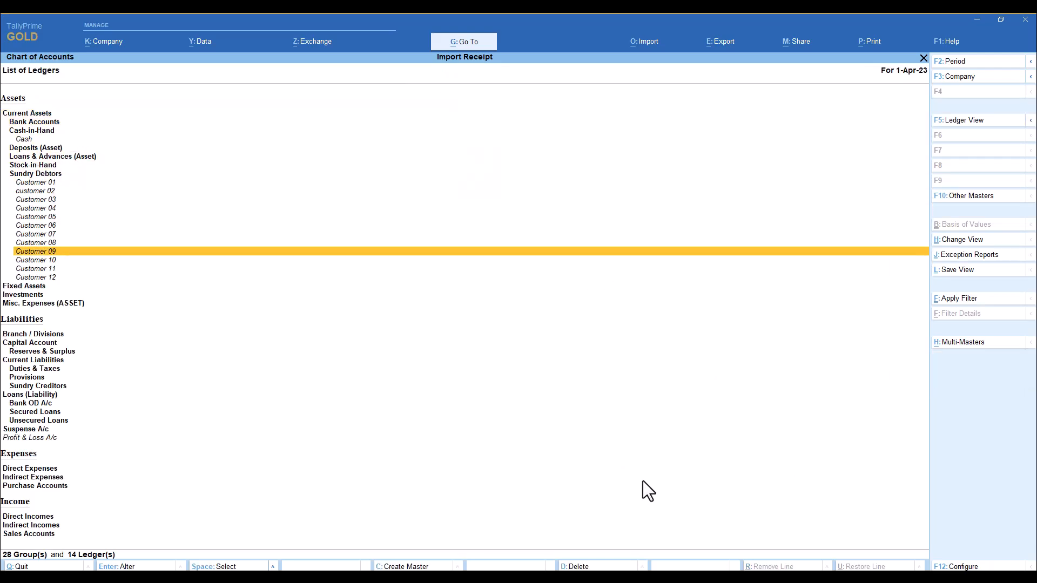
key("Escape")
key("Escape")
key("Escape")
key("Escape")
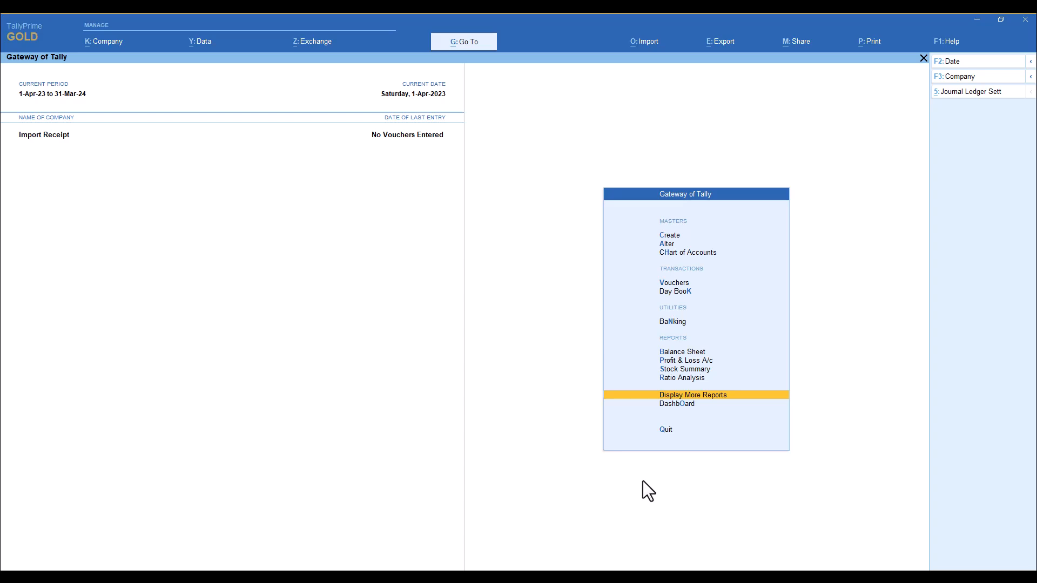
Switch to the ALL RECEIPTS.xlsx workbook in Excel and examine the Date column on the Receipt 1 sheet.
key("alt+Tab")
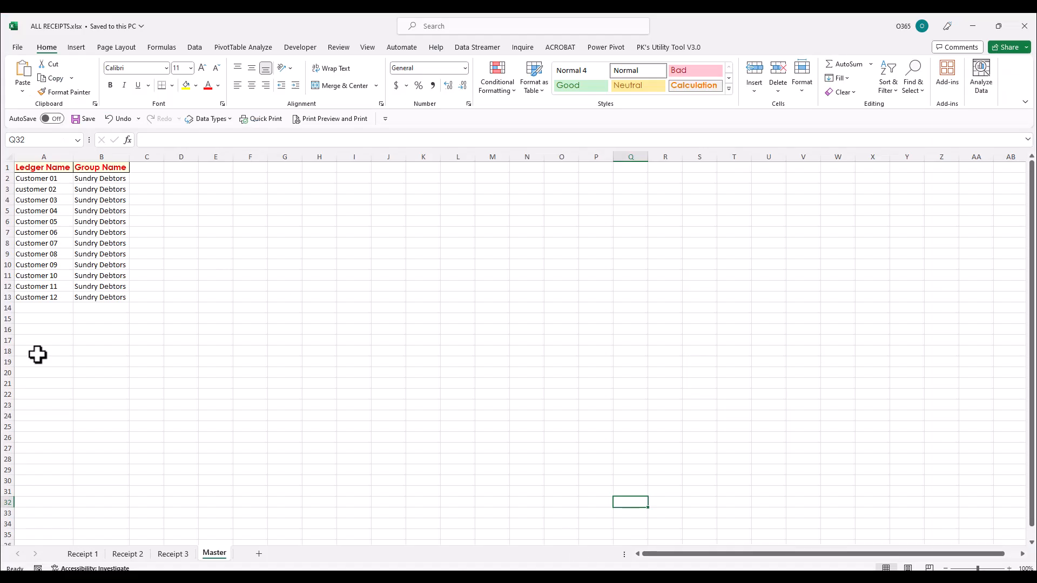
left_click(84, 555)
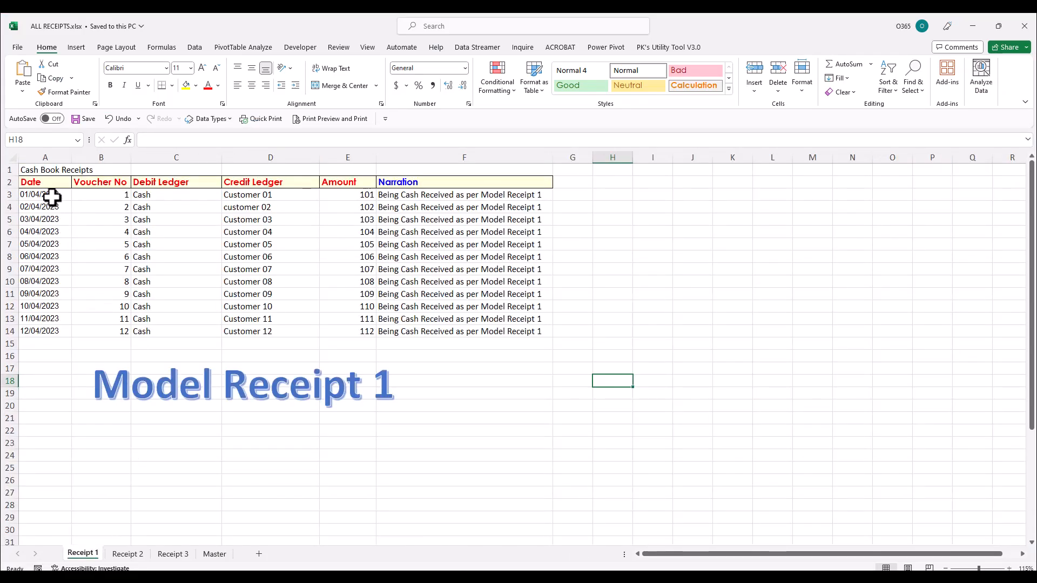
left_click(45, 157)
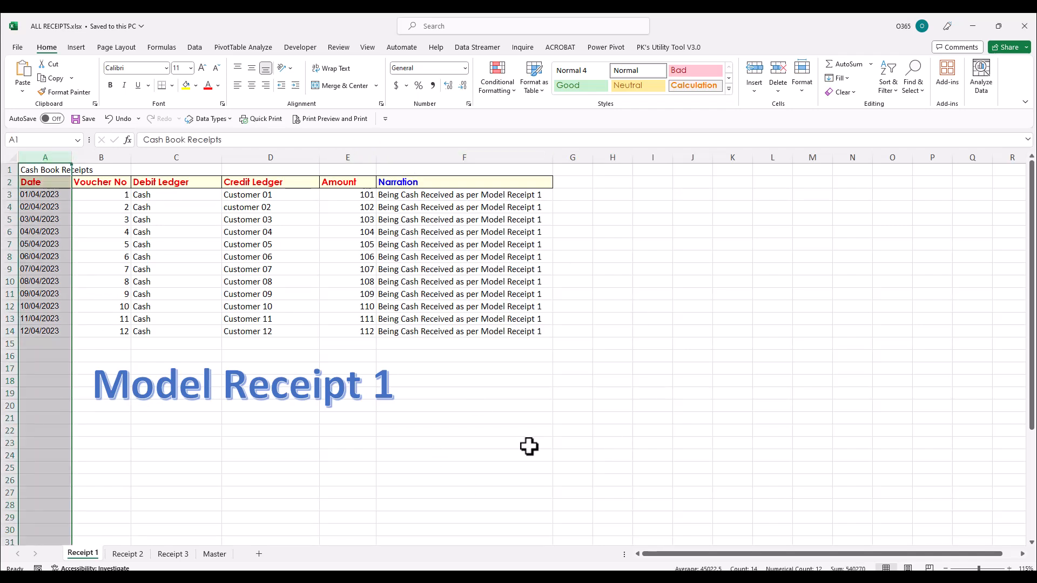
Switch back to TallyPrime and open the Import Transactions settings.
mouse_move(665, 576)
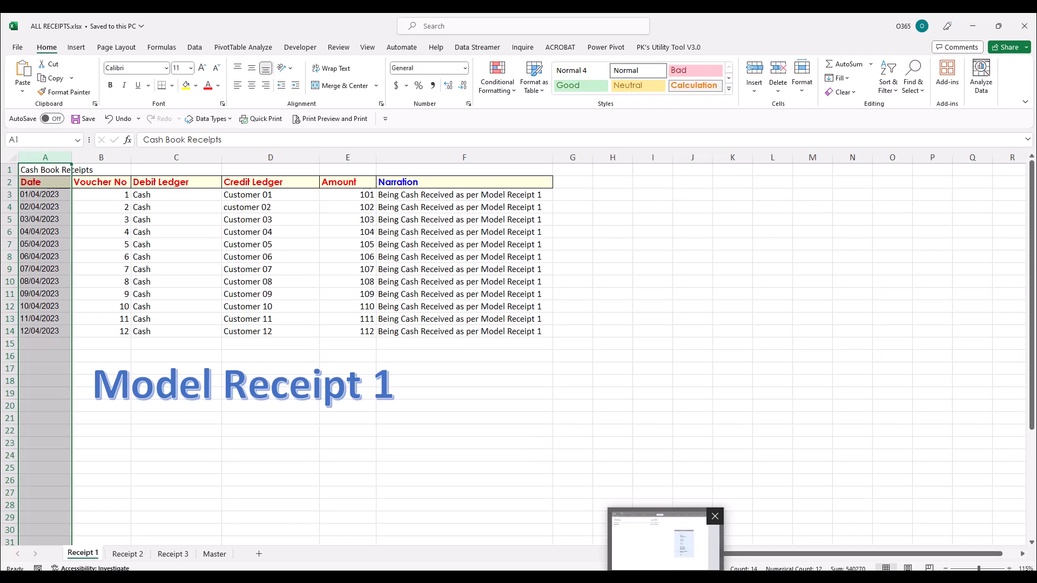
left_click(651, 551)
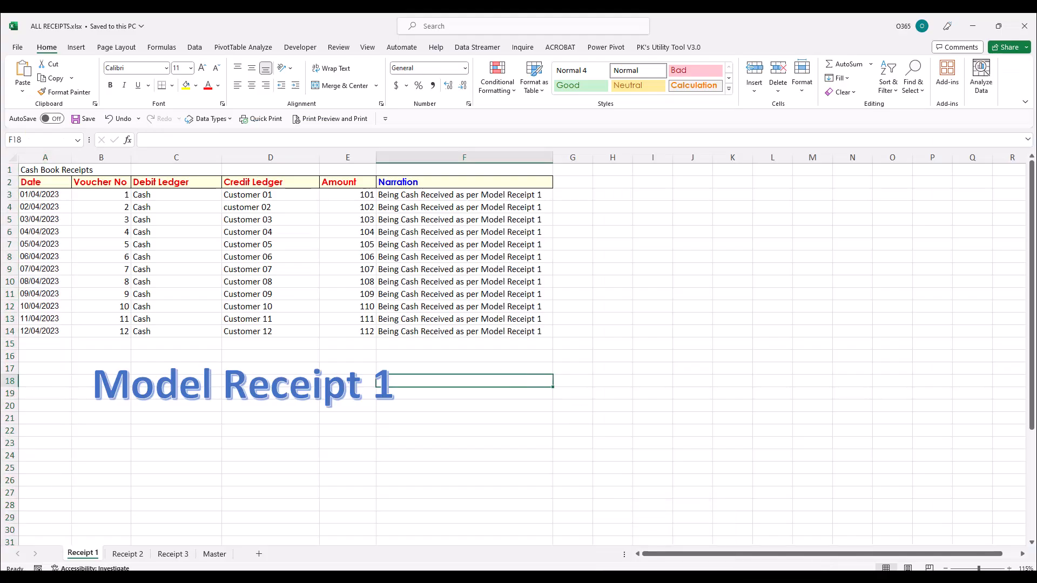
left_click(661, 547)
key("alt+o")
key("Down")
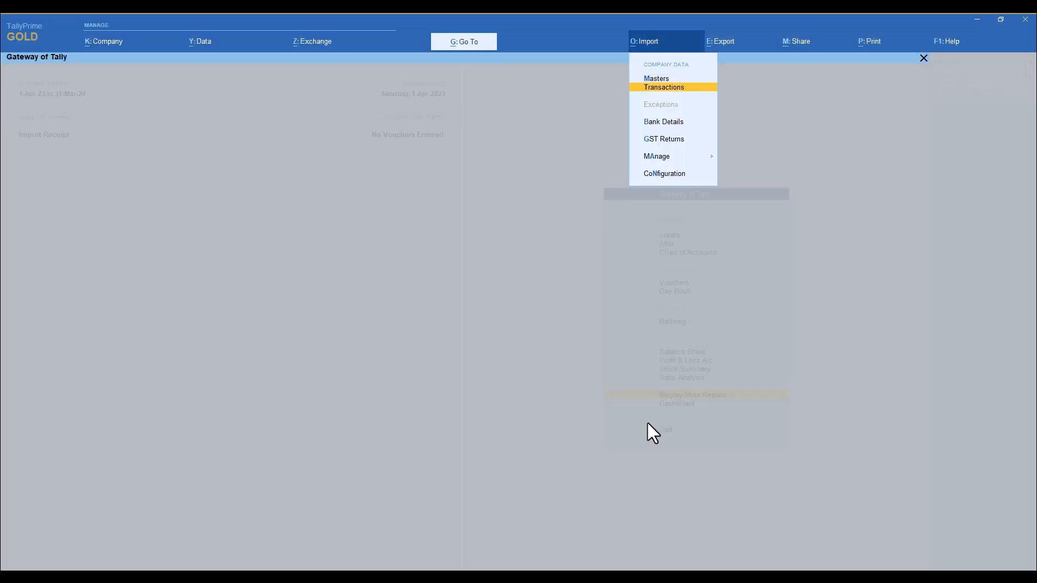
key("Return")
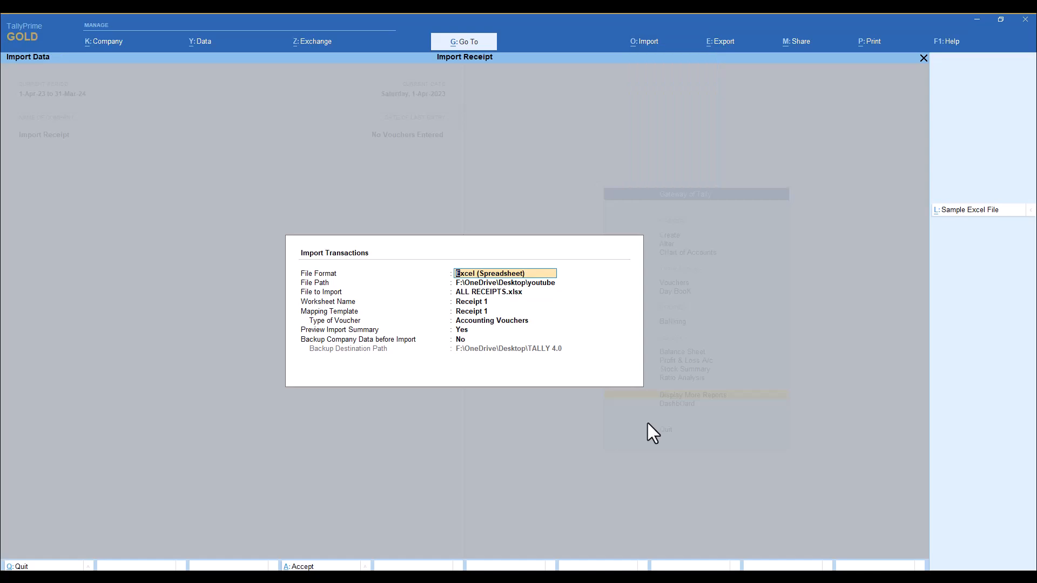
Choose the Receipt 1 worksheet of ALL RECEIPTS.xlsx for the transactions import and open the Receipt 1 mapping template for alteration.
key("Return")
key("Return")
key("Return")
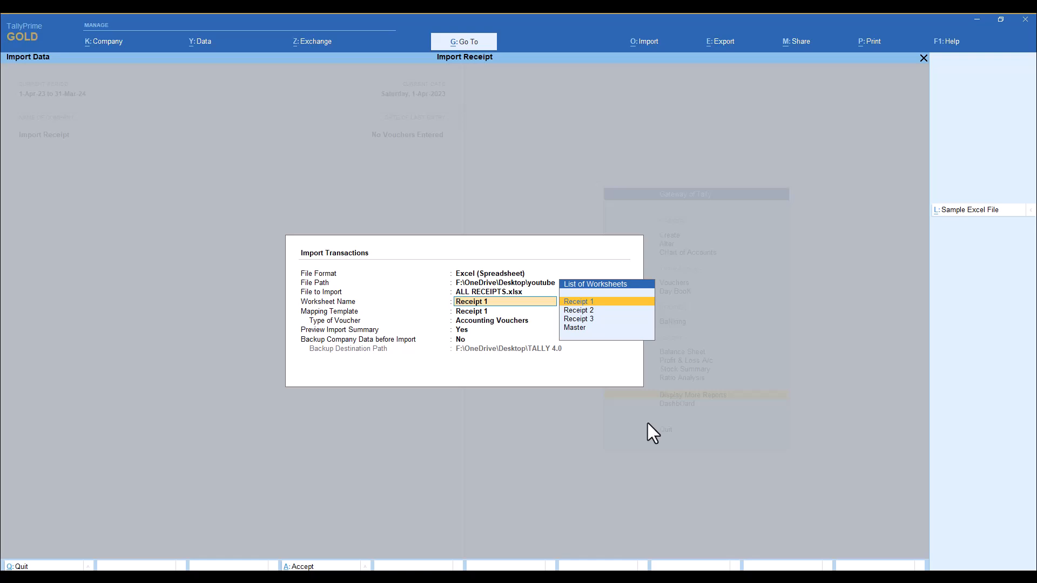
key("Return")
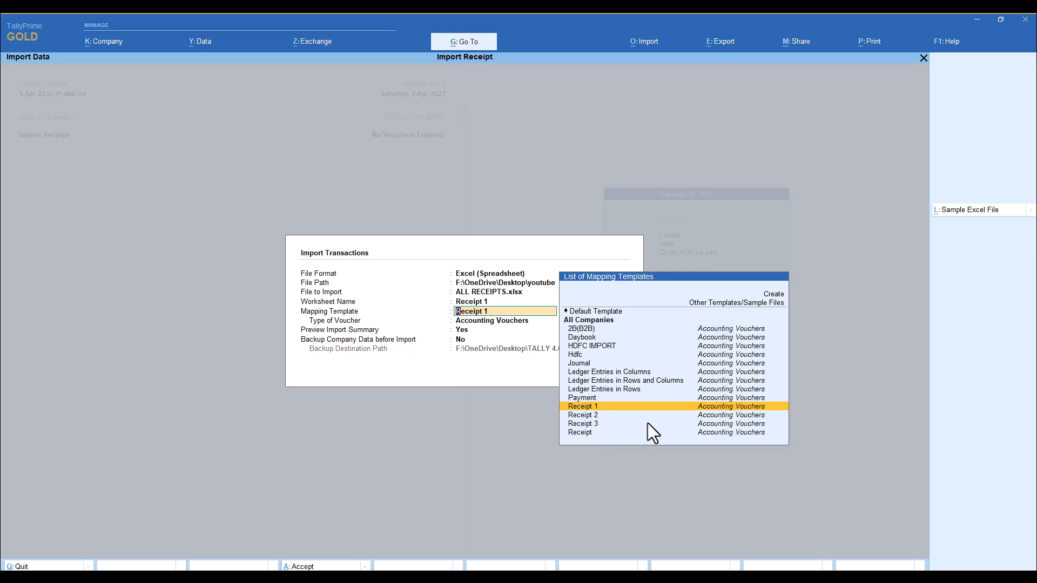
key("ctrl+Return")
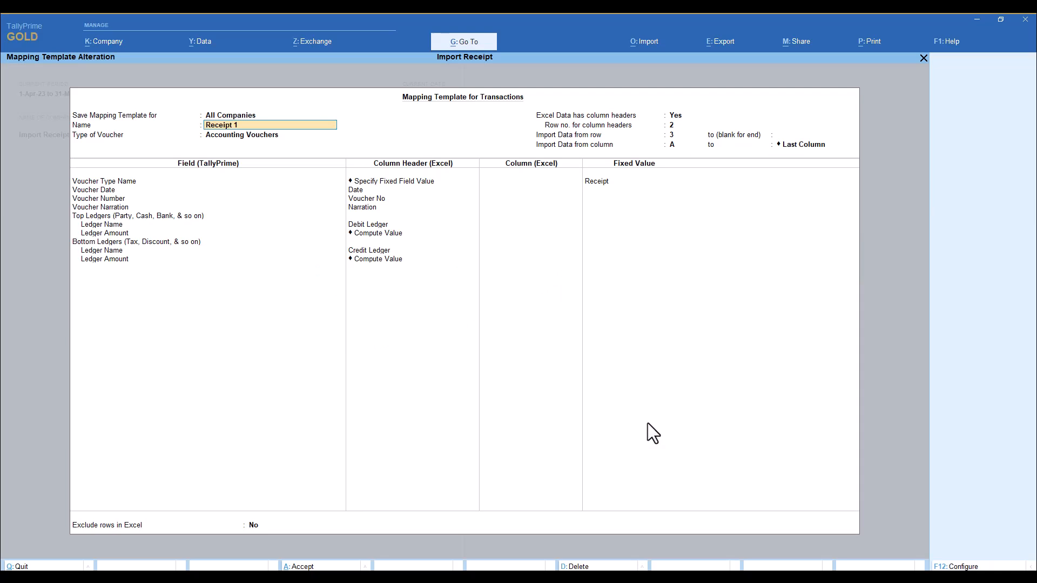
Reselect Accounting Vouchers as the type of voucher in the Receipt 1 mapping template.
key("Return")
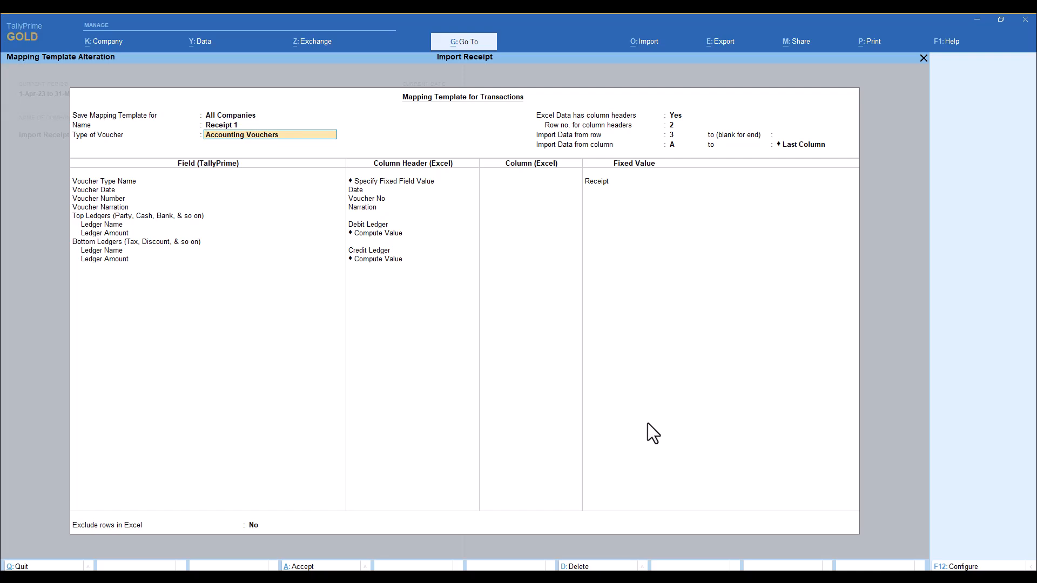
key("BackSpace")
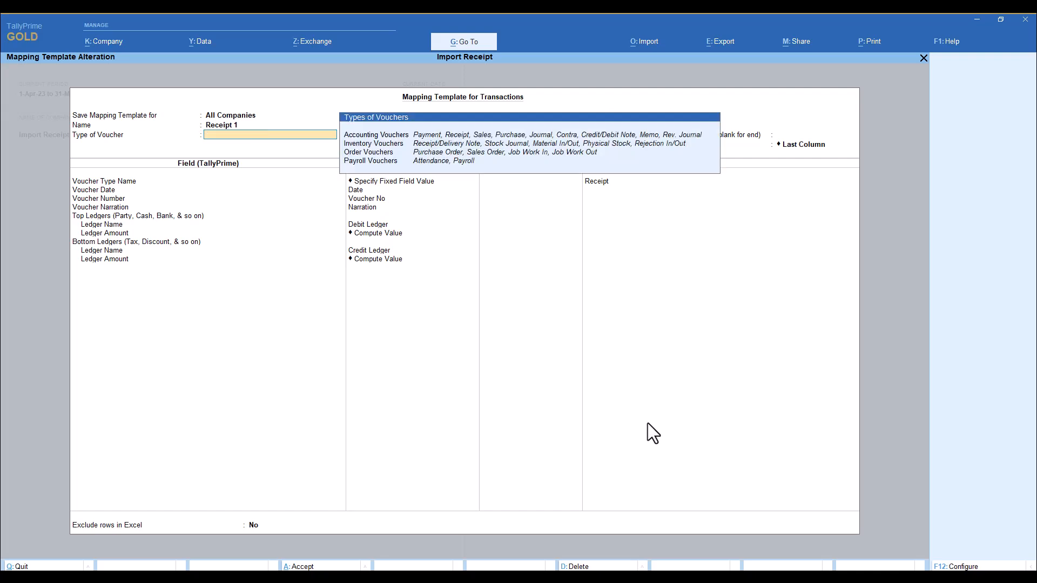
key("Down")
key("Down")
key("Down")
key("Up")
key("Up")
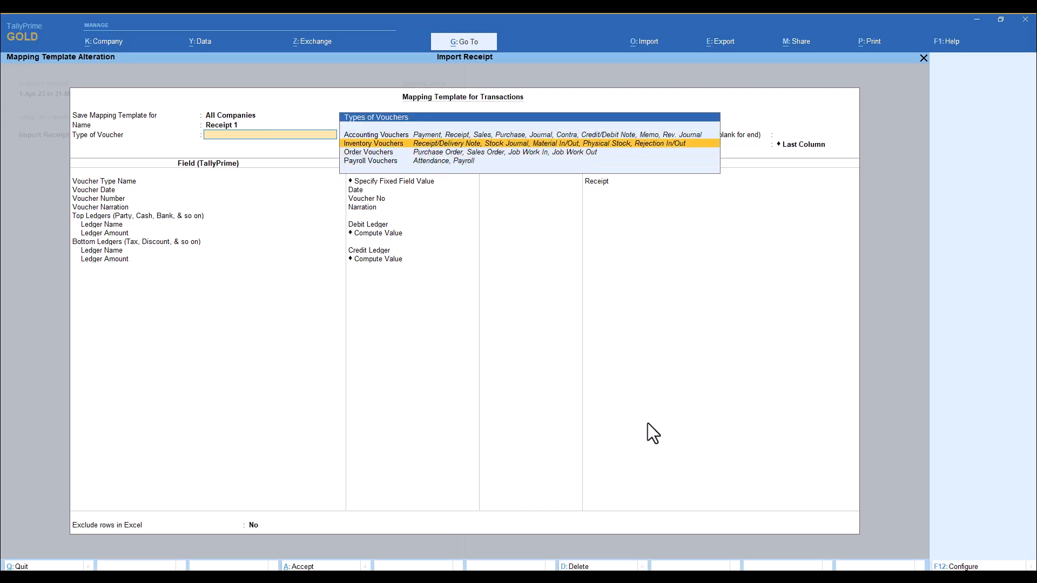
key("Up")
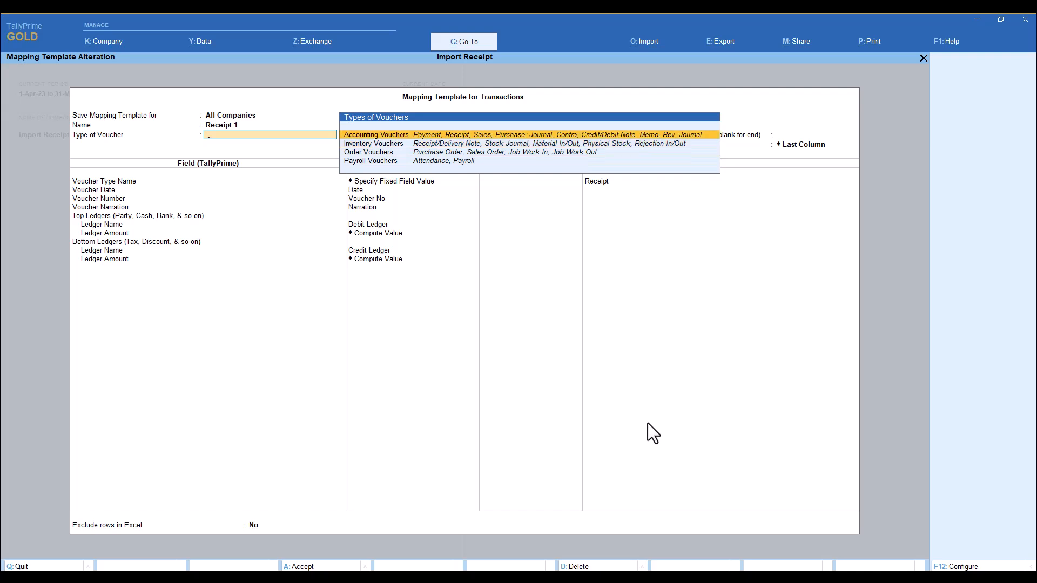
key("Return")
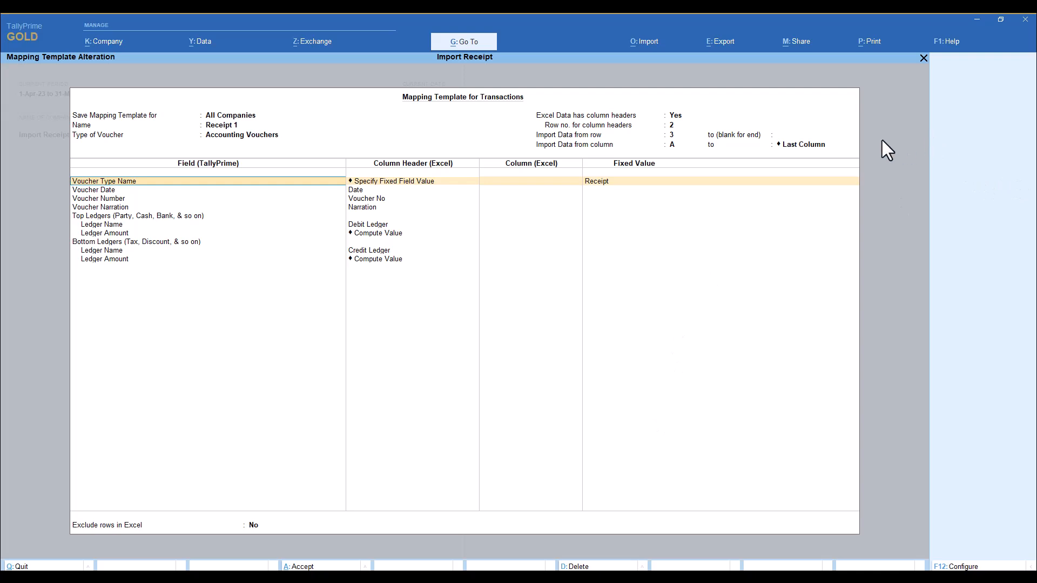
Go back to the header settings of the Receipt 1 template and keep Excel Data has column headers at Yes.
key("ctrl+a")
left_click(797, 222)
key("Up")
key("Up")
key("Up")
key("Up")
key("Up")
key("Up")
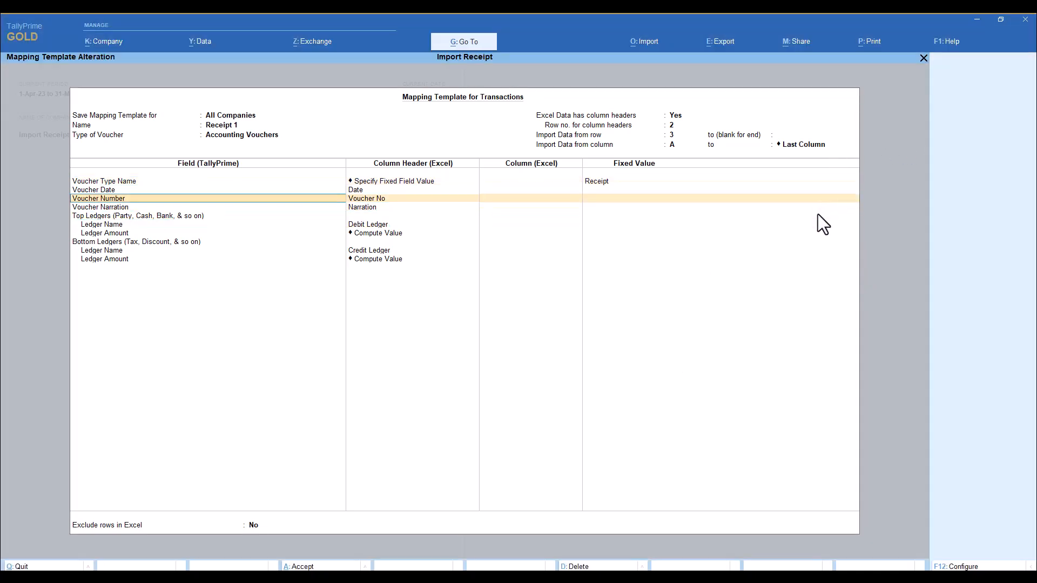
key("Up")
key("Up")
key("Up")
key("Up")
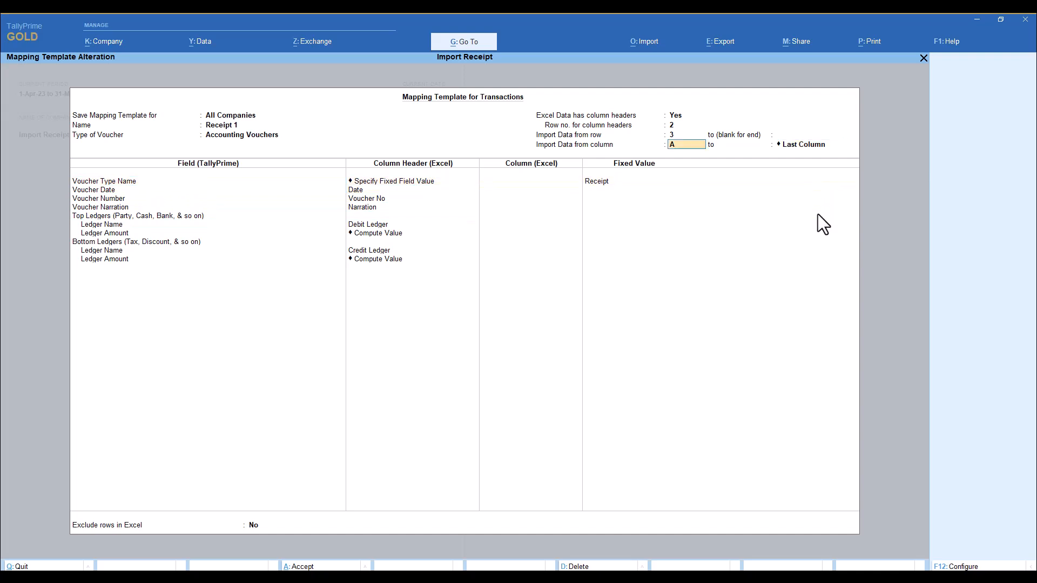
key("Up")
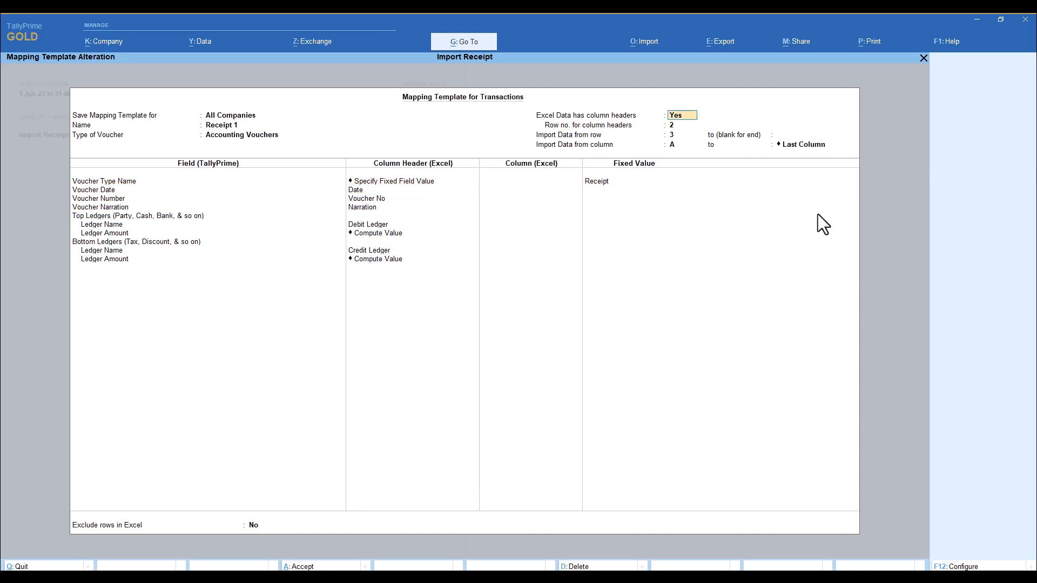
key("Return")
key("Return")
key("Return")
key("Return")
key("Return")
key("Return")
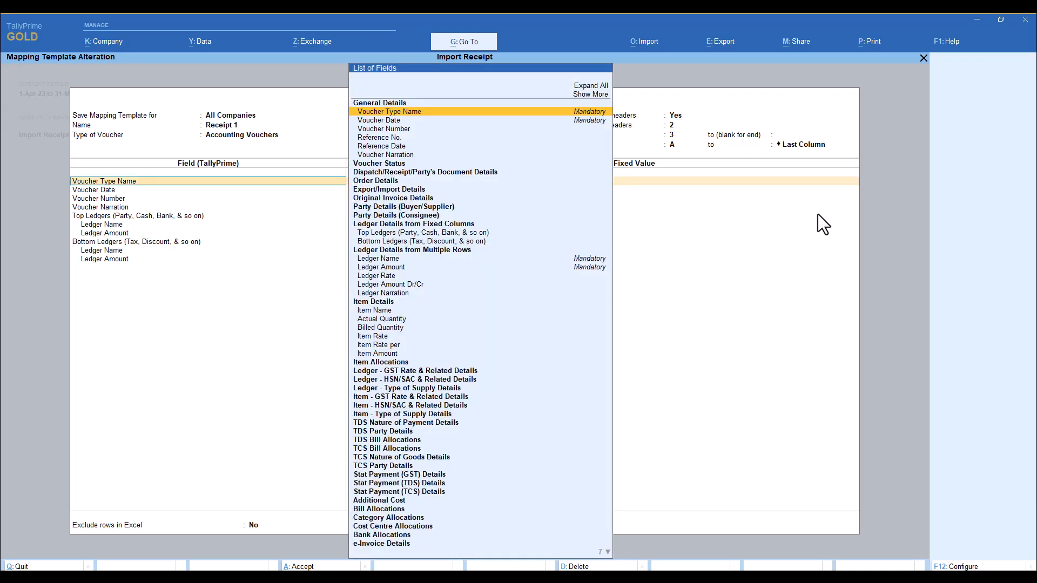
Confirm row 2 for column headers, row 3 as the import start row, and columns A to Last Column as the import range.
key("Up")
key("Up")
key("Up")
key("Up")
key("Up")
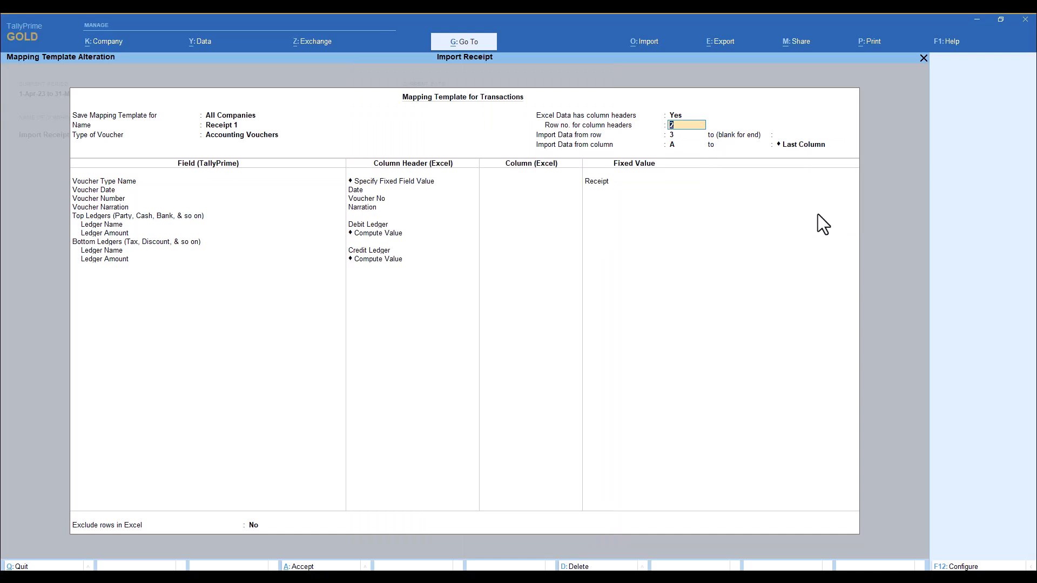
key("Return")
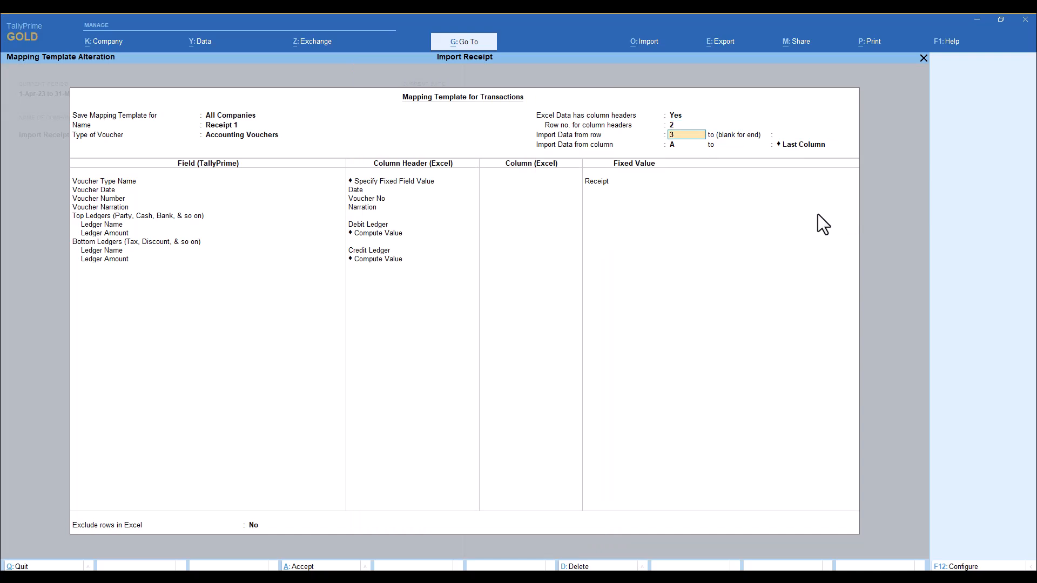
key("Return")
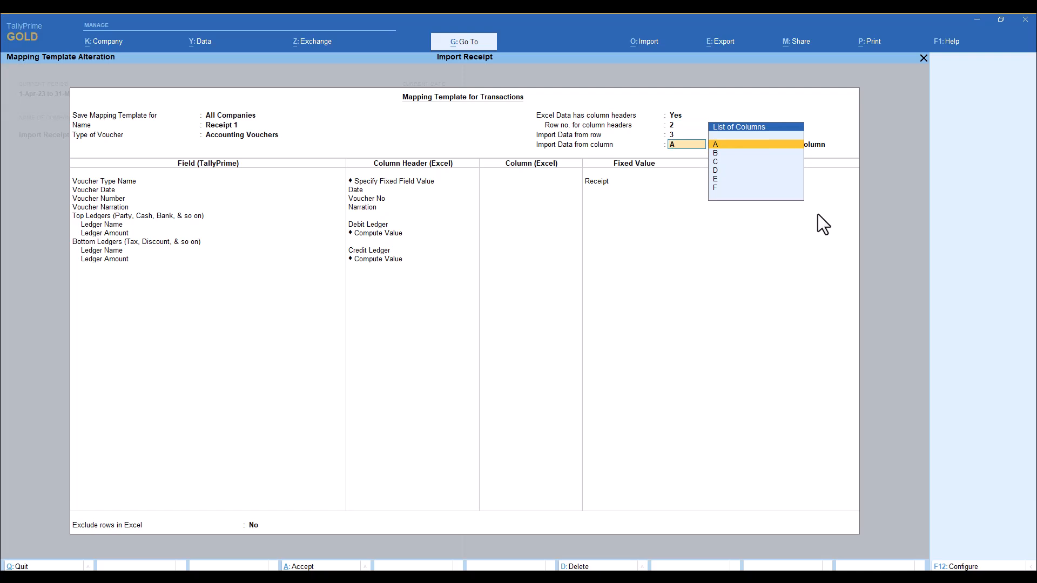
key("Return")
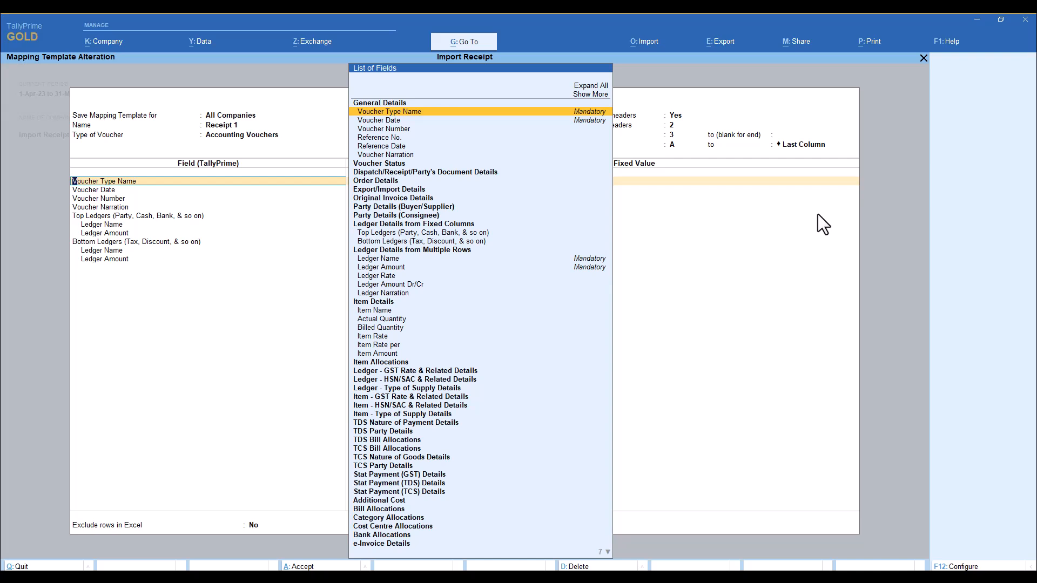
Map the Voucher Type Name field to a fixed field value of Receipt.
key("Return")
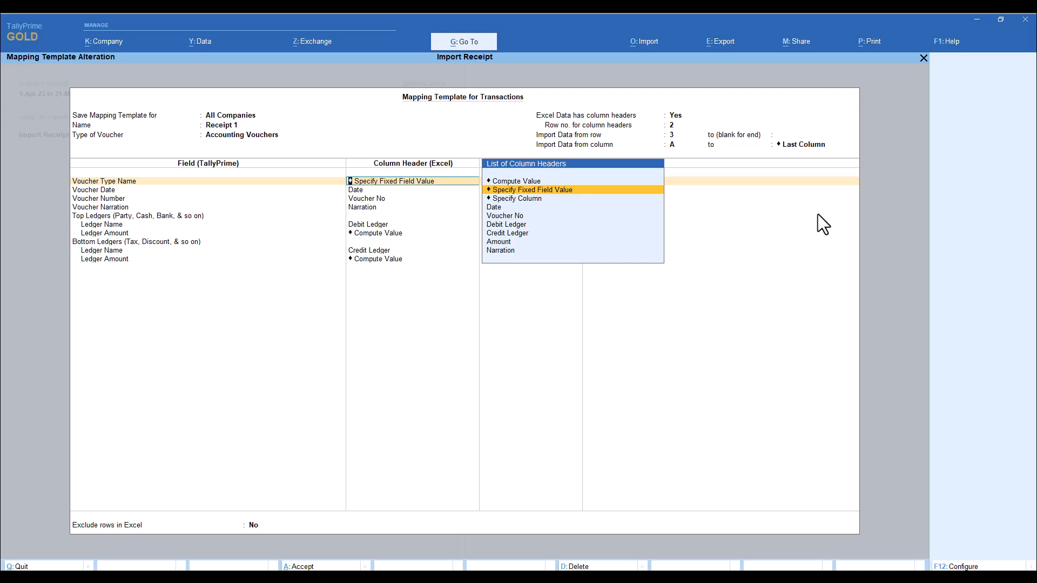
key("Return")
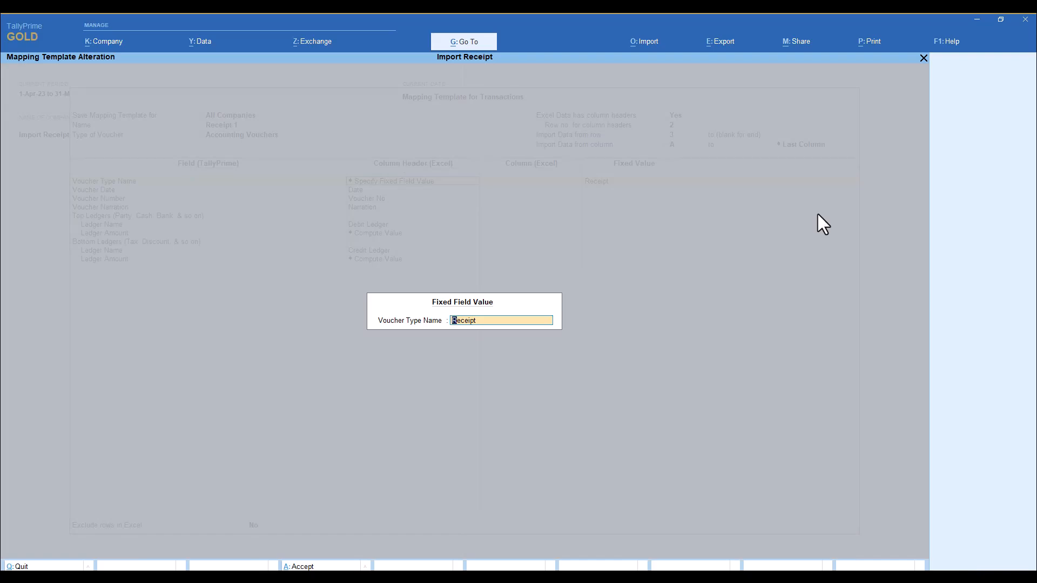
key("BackSpace")
type("Rec")
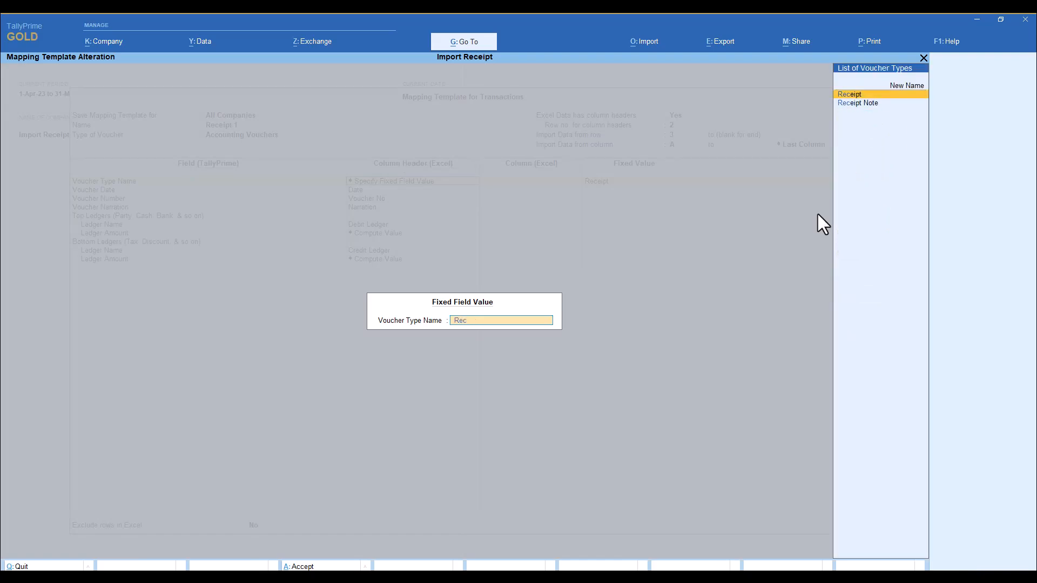
key("Return")
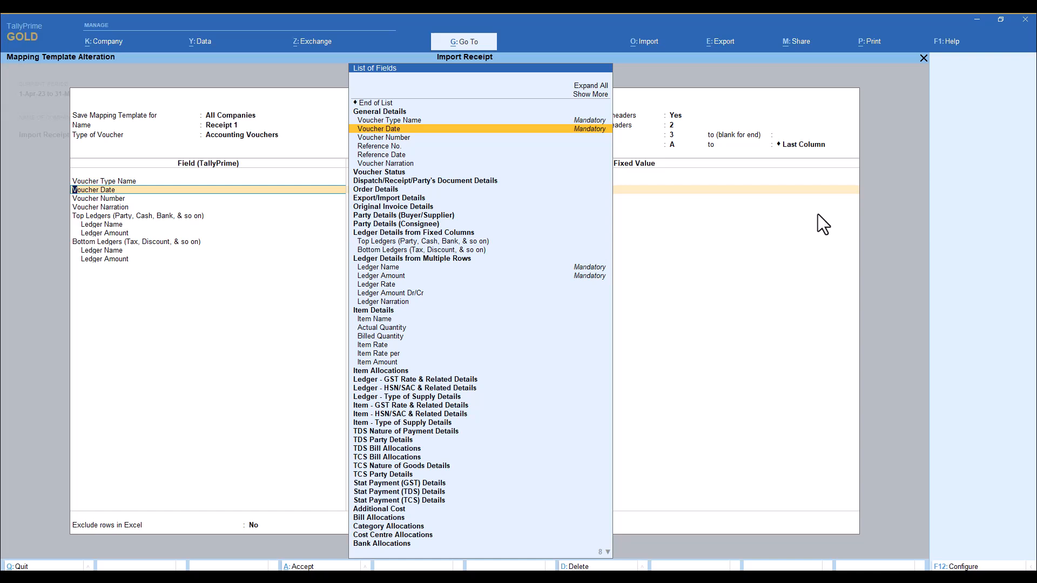
Map Voucher Date to Date, Voucher Number to Voucher No, and Voucher Narration to Narration.
key("Return")
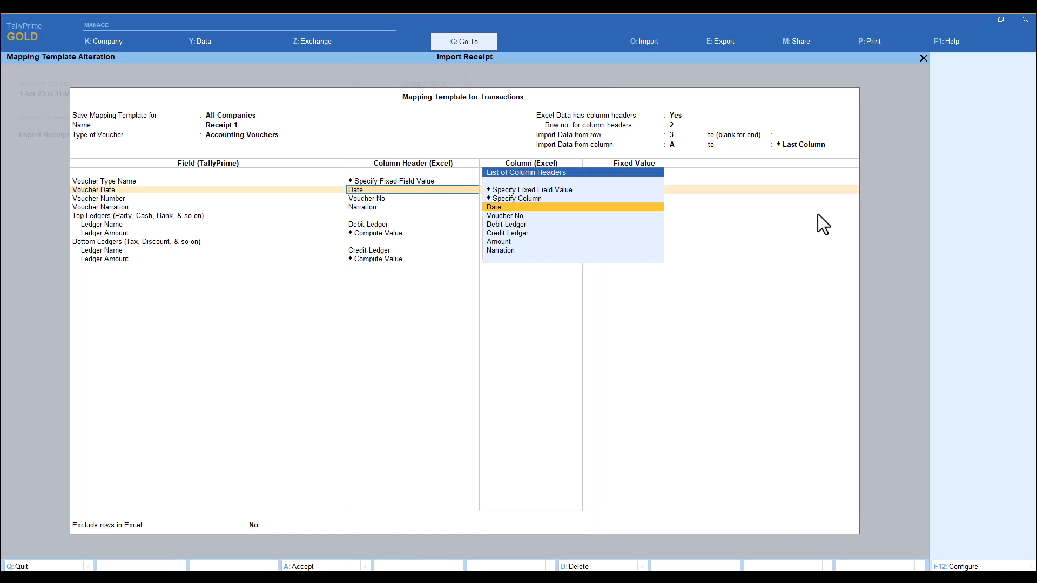
key("Return")
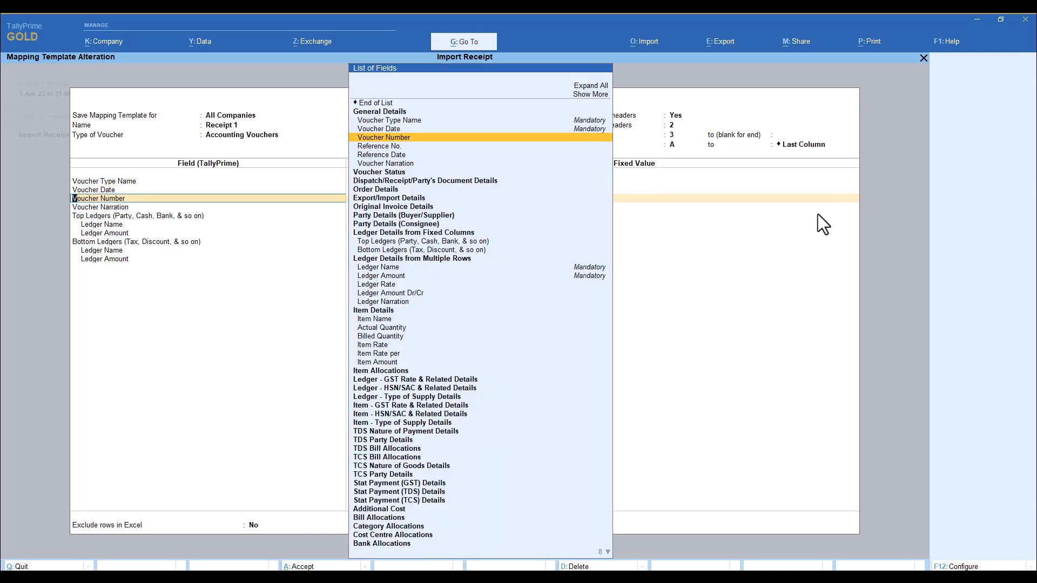
key("Return")
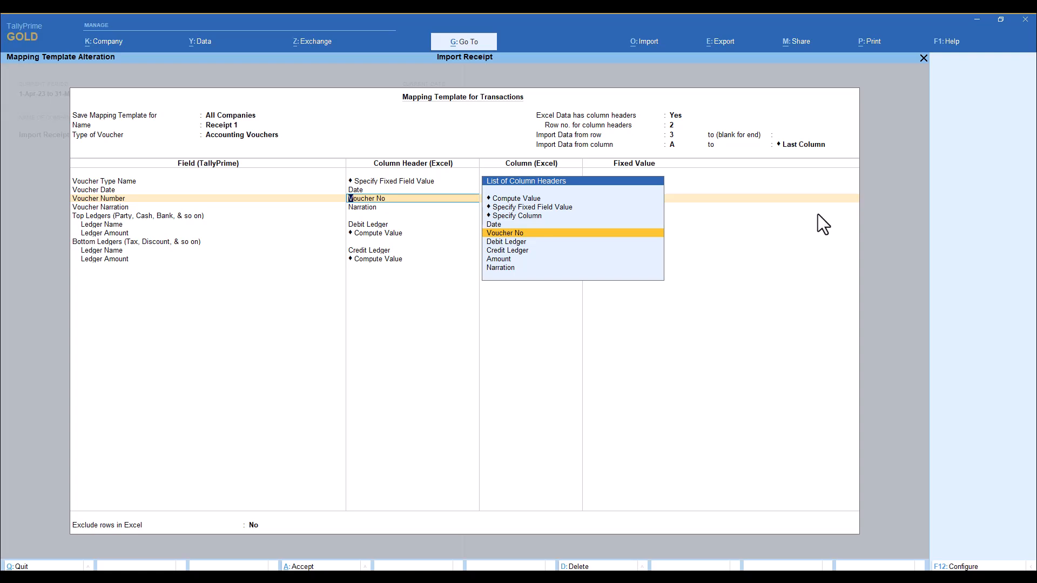
key("Return")
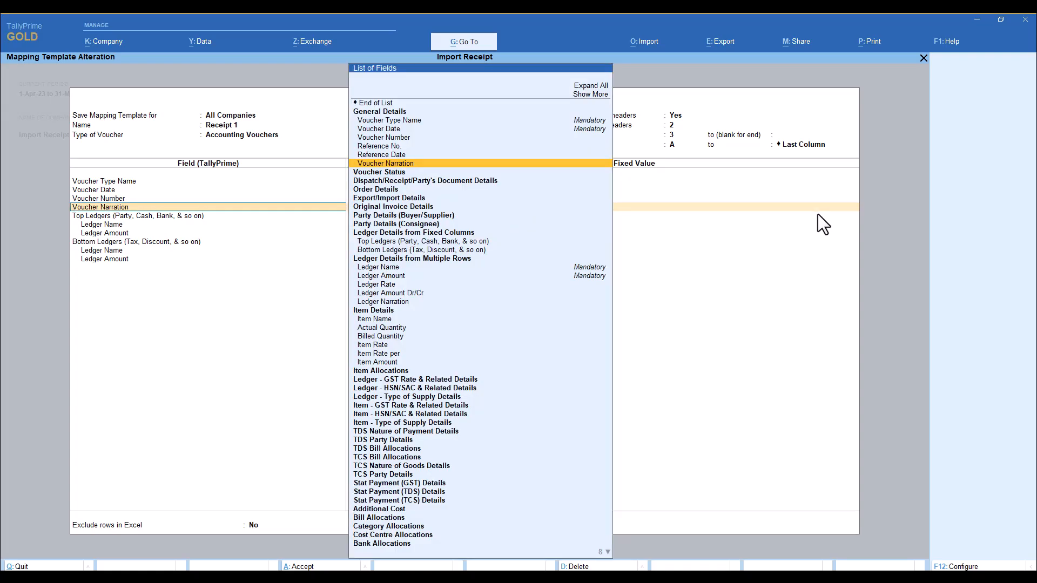
key("Return")
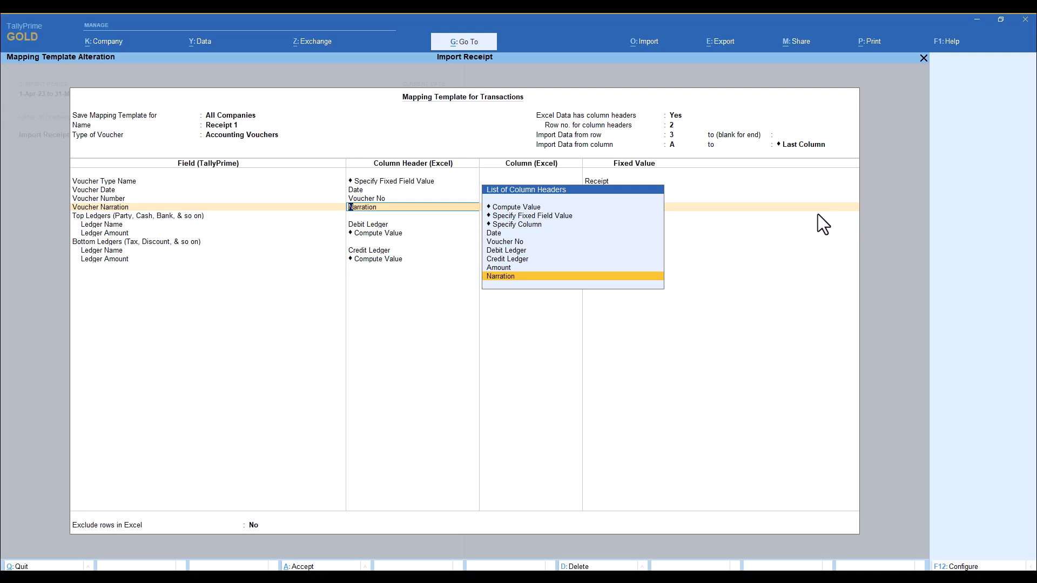
key("Return")
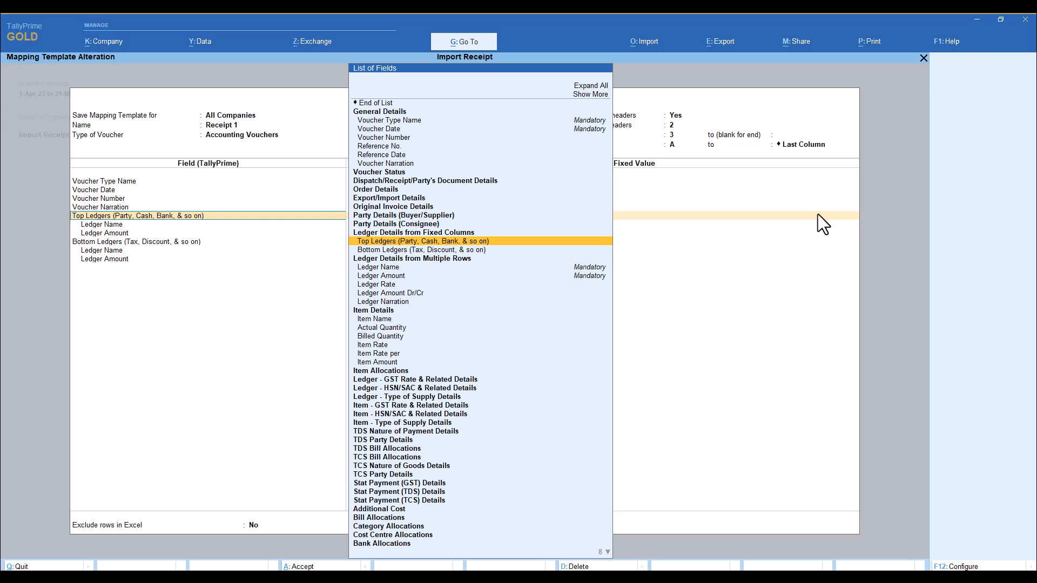
Map the Ledger Name under Top Ledgers to Debit Ledger, checking that column in the ALL RECEIPTS.xlsx workbook in Excel.
key("Return")
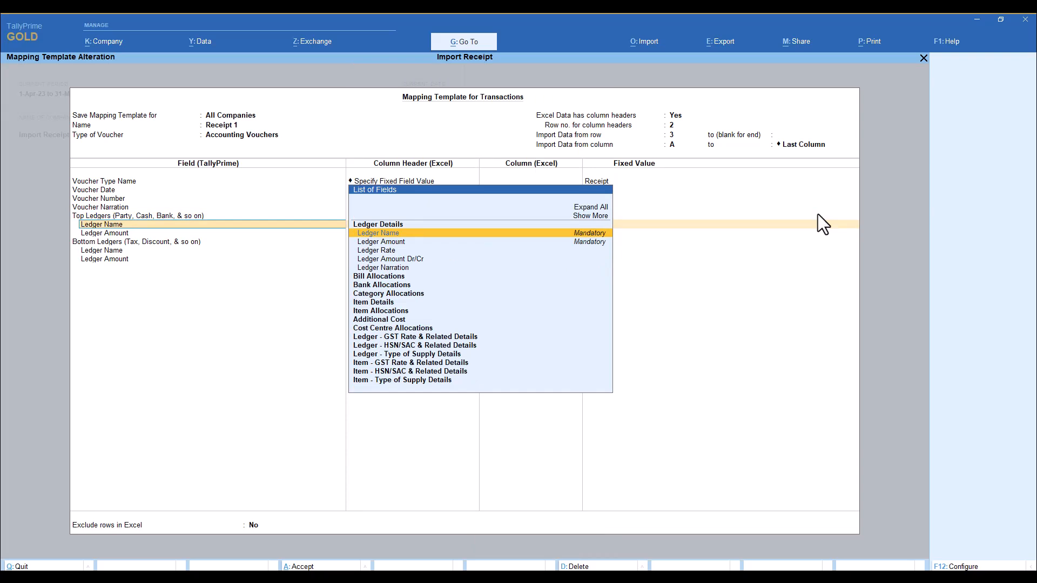
key("Return")
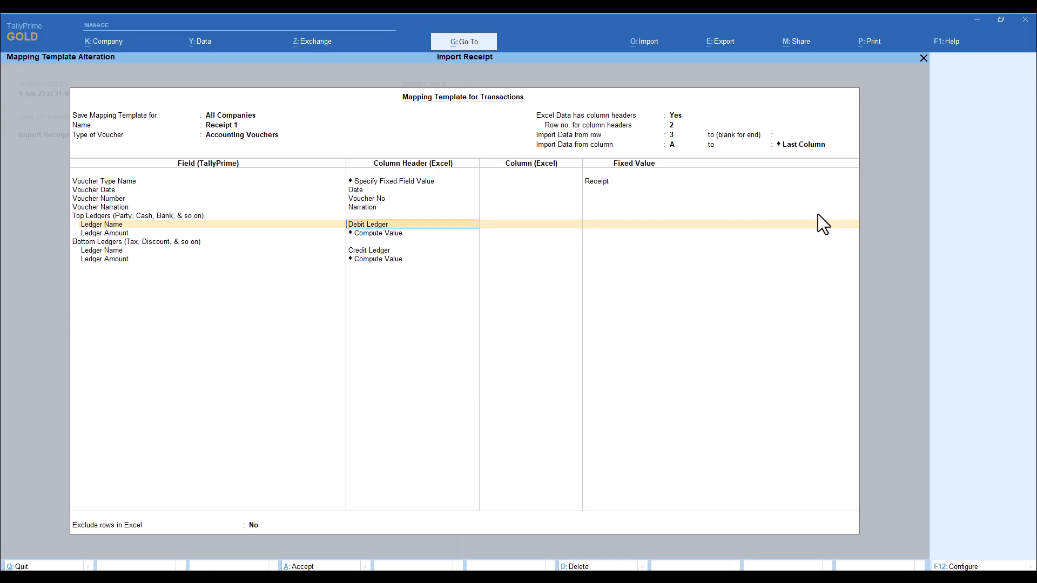
key("alt+Tab")
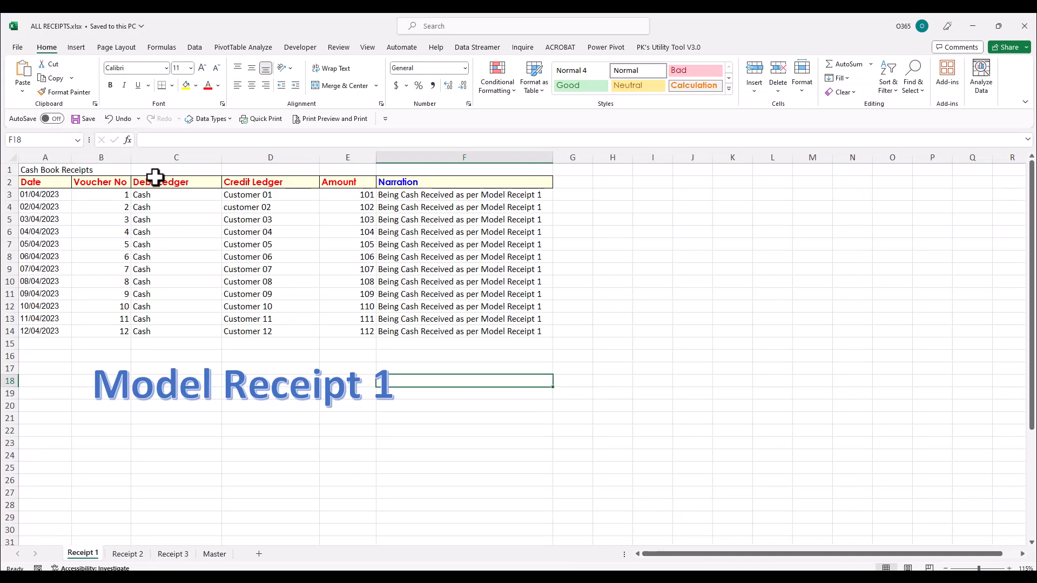
left_click(162, 156)
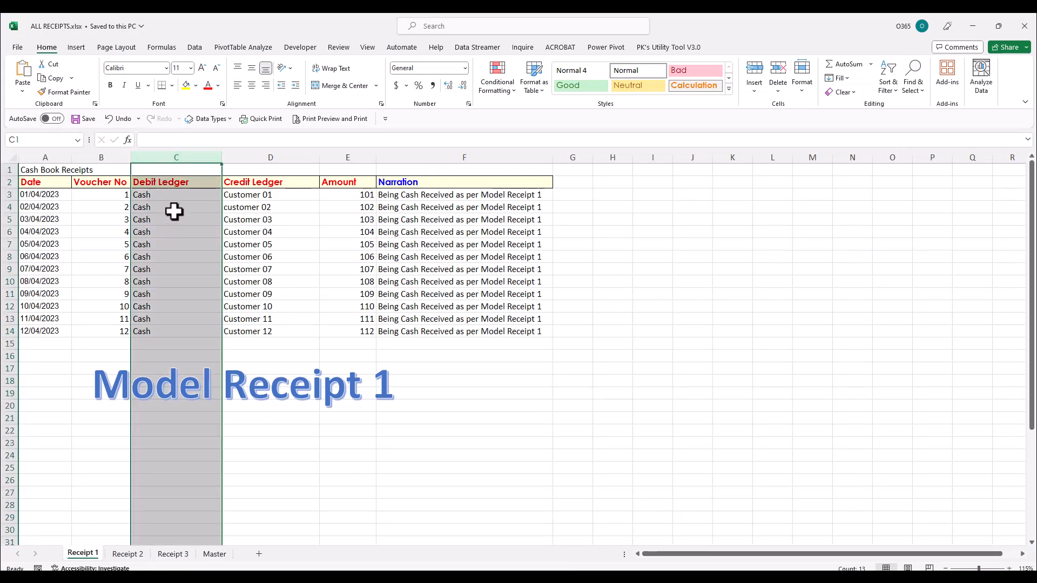
left_click(186, 181)
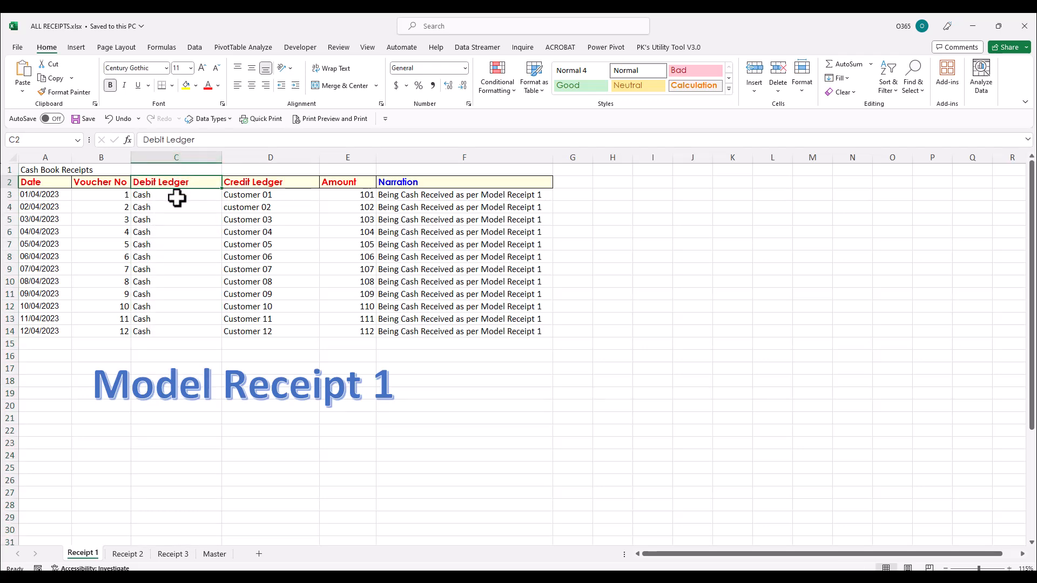
key("alt+Tab")
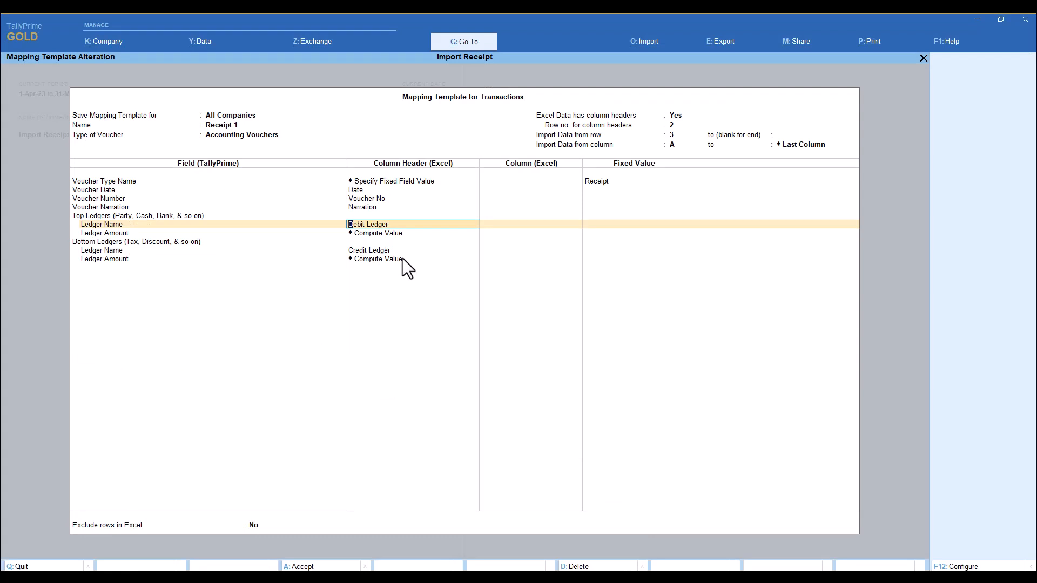
key("Return")
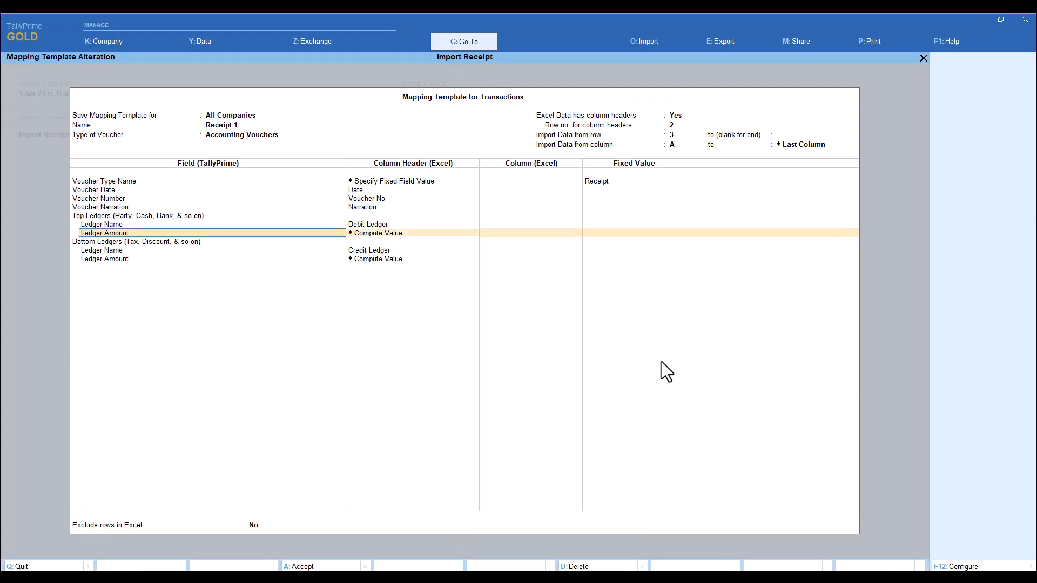
Switch to the ALL RECEIPTS.xlsx workbook in Excel and examine the Amount column against the Debit Ledger entries.
left_click(646, 567)
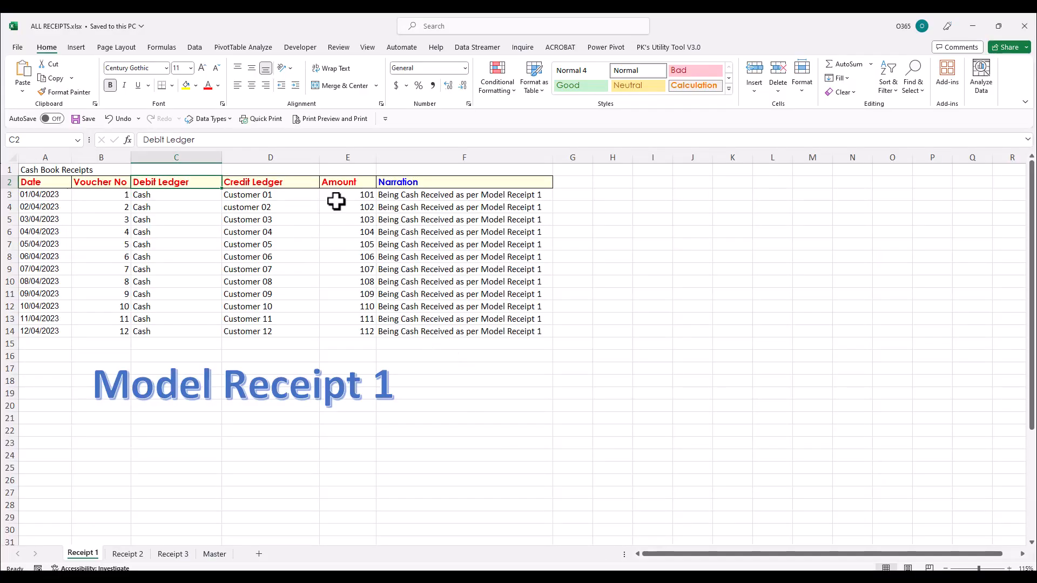
left_click(352, 151)
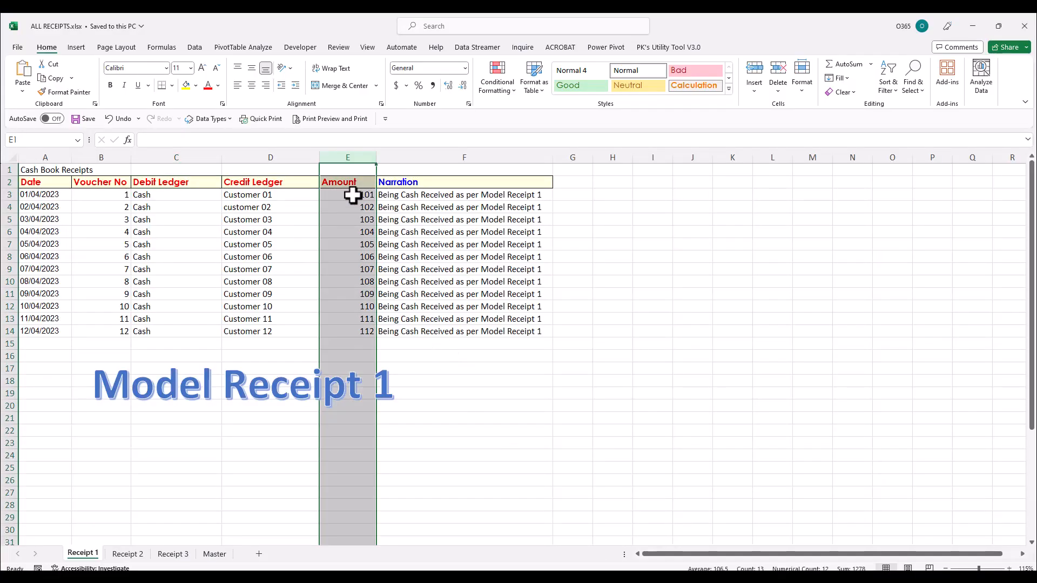
left_click(195, 197)
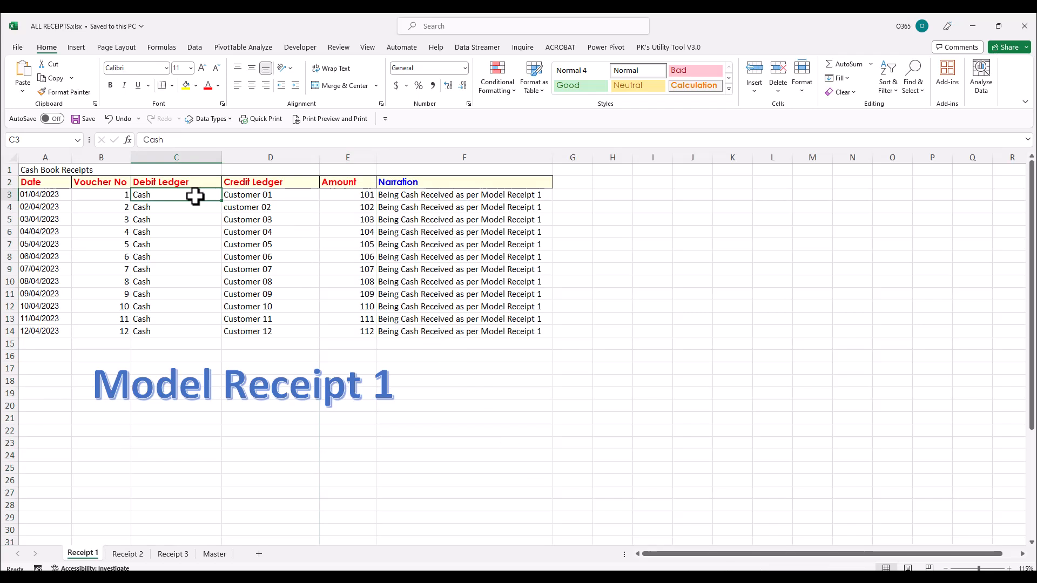
left_click(324, 198)
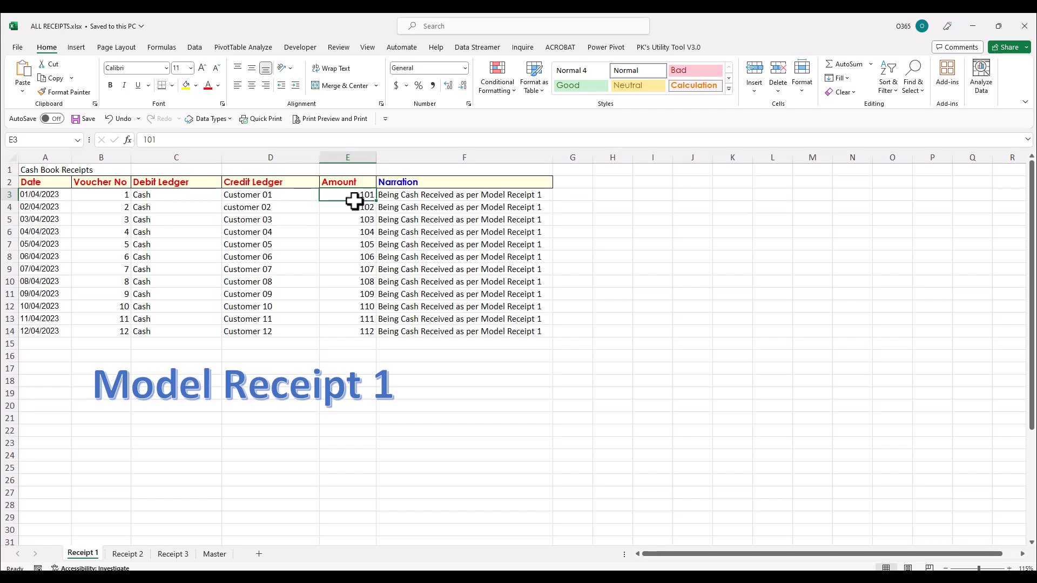
Switch back to TallyPrime and set the Ledger Amount under Top Ledgers to Compute Value from the Amount column as Dr.
key("alt+Tab")
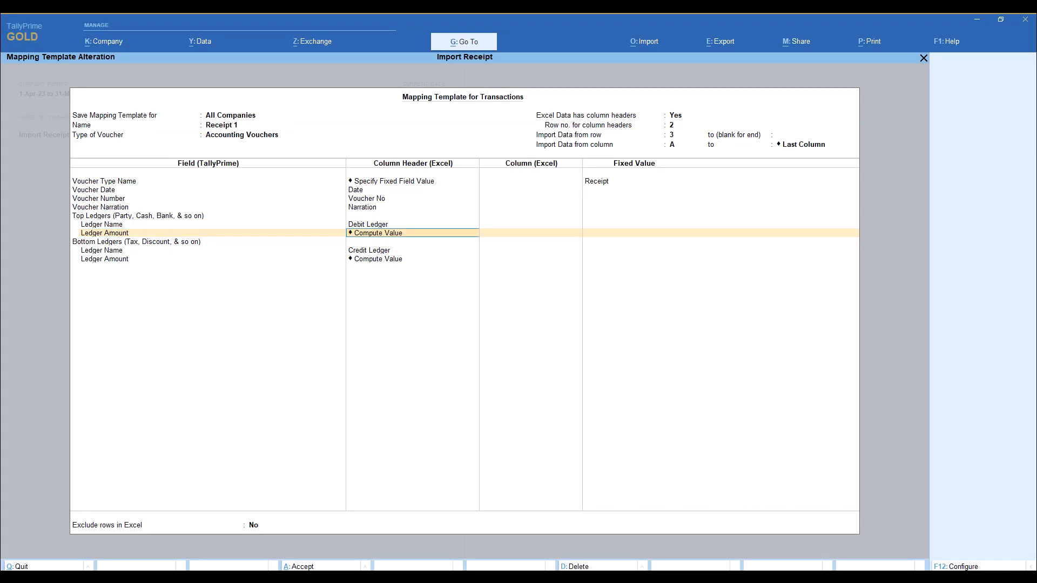
key("space")
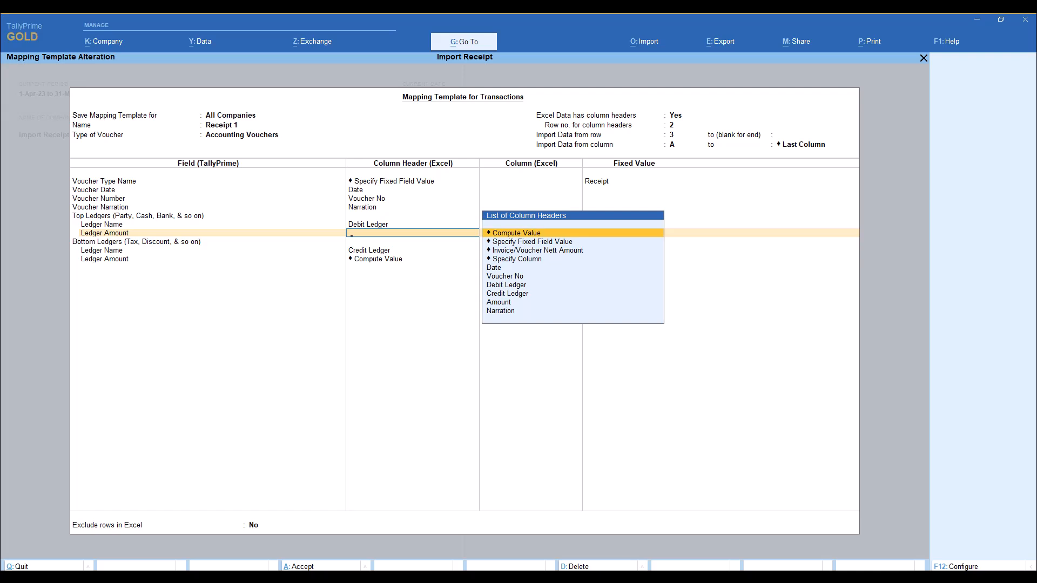
key("Down")
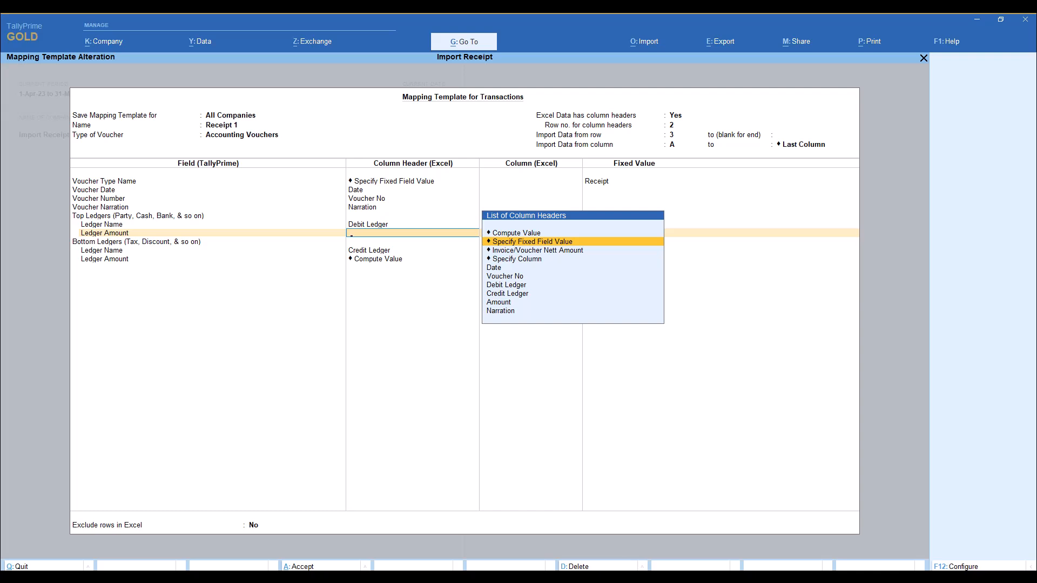
key("Up")
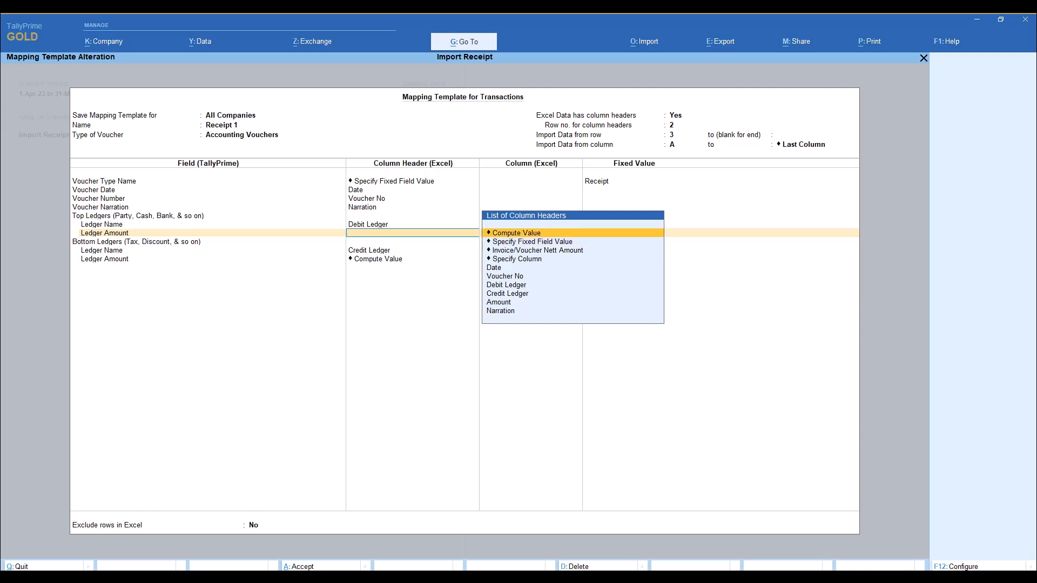
key("Return")
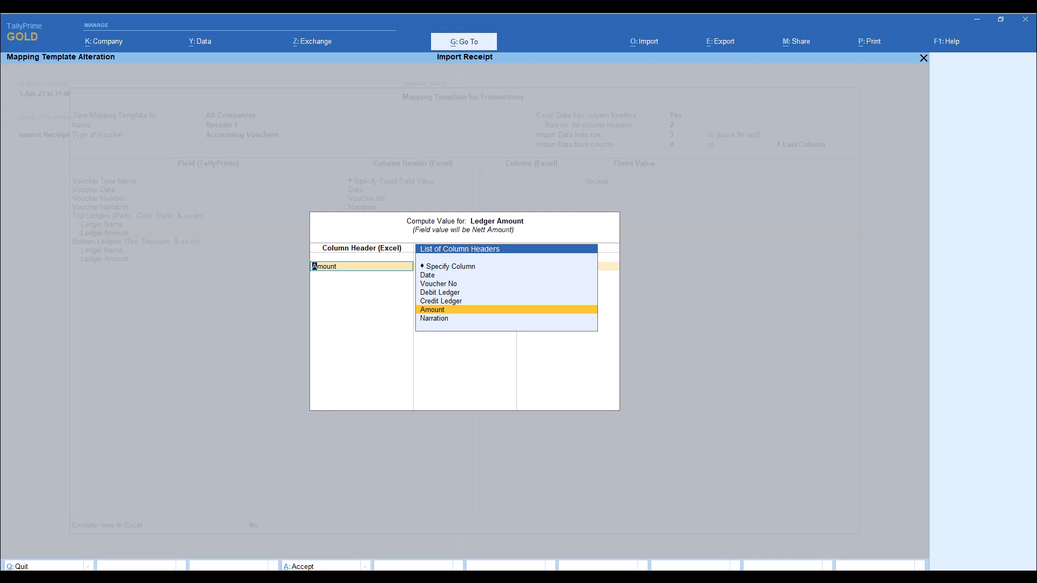
key("Return")
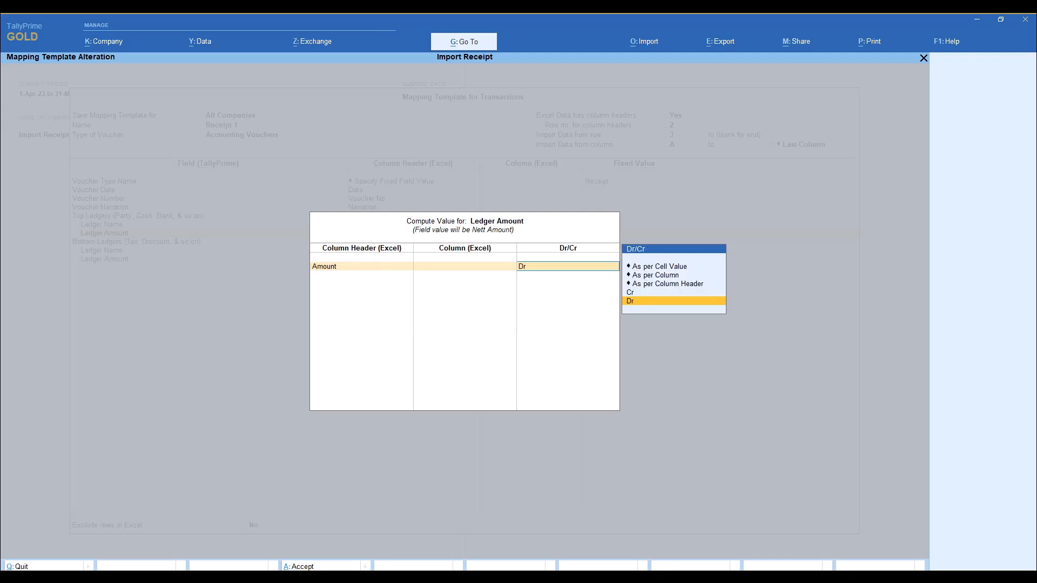
key("Return")
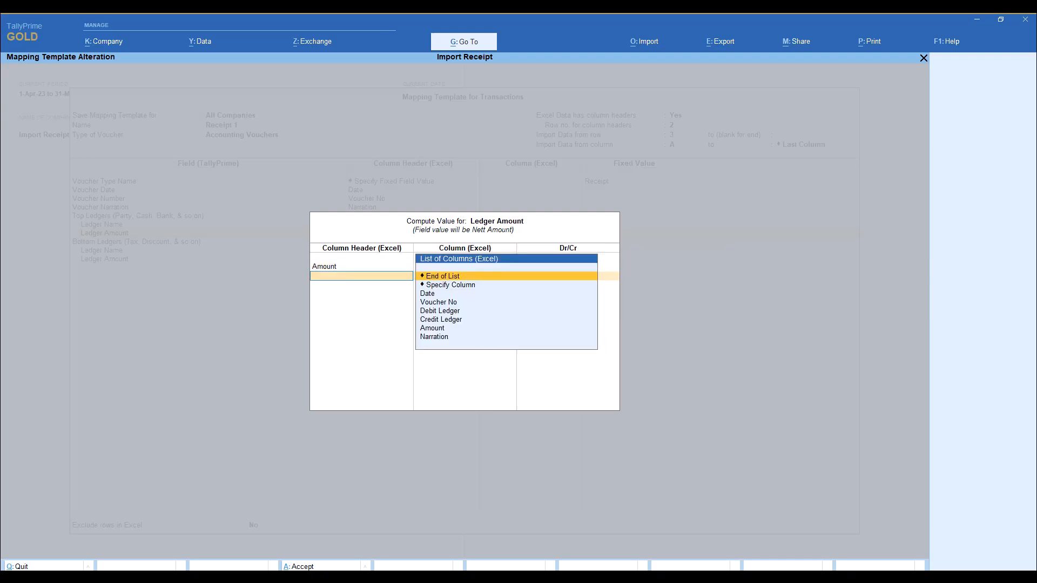
key("Return")
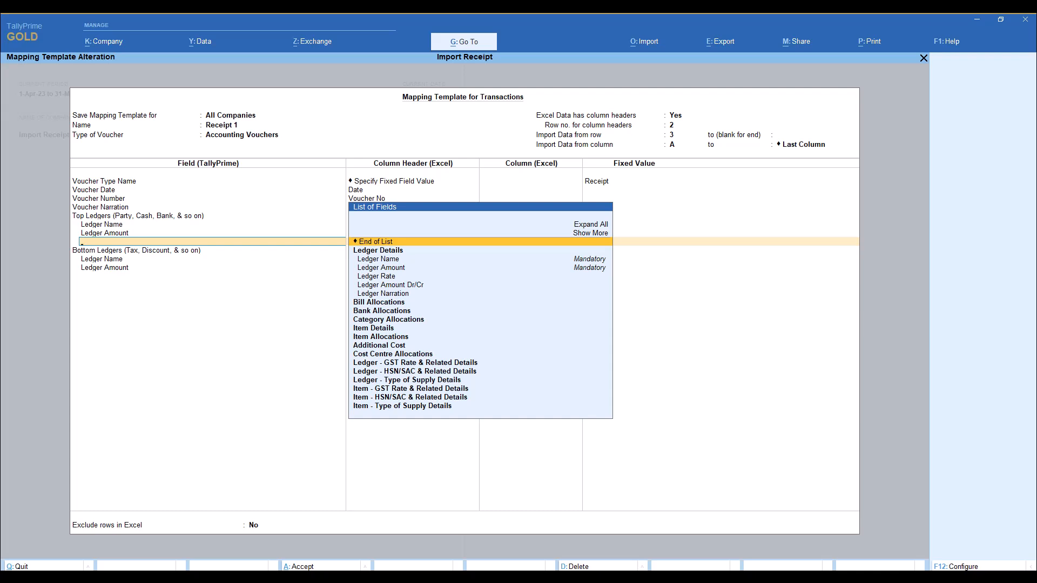
key("Return")
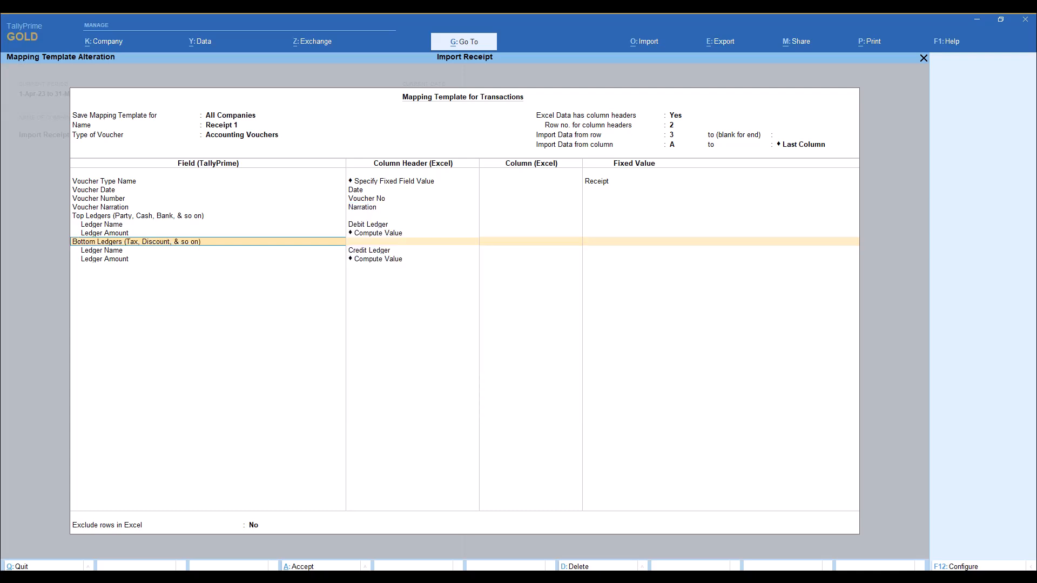
Map the Ledger Name under Bottom Ledgers to the Credit Ledger column header.
key("Return")
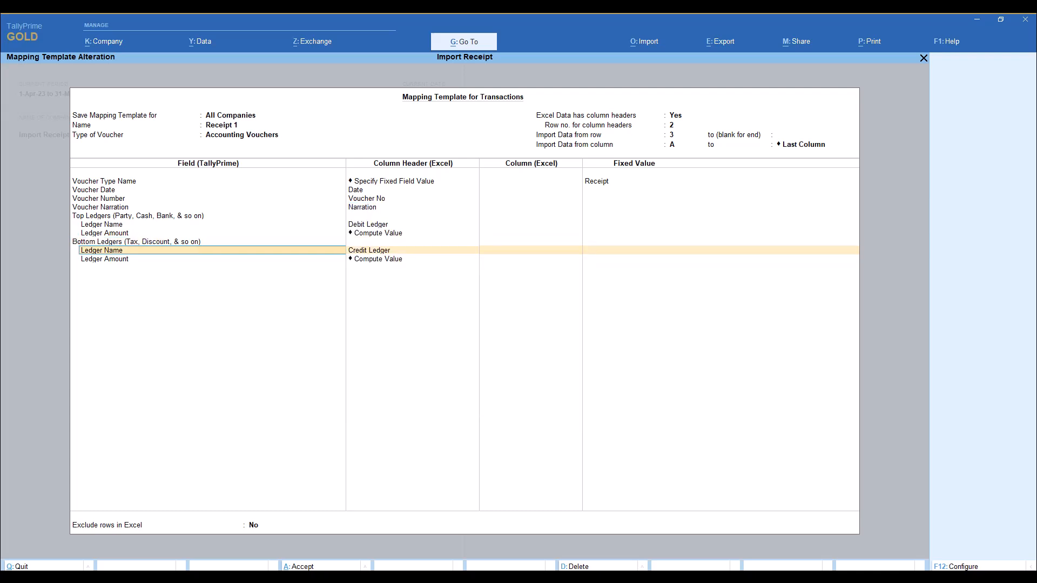
key("Return")
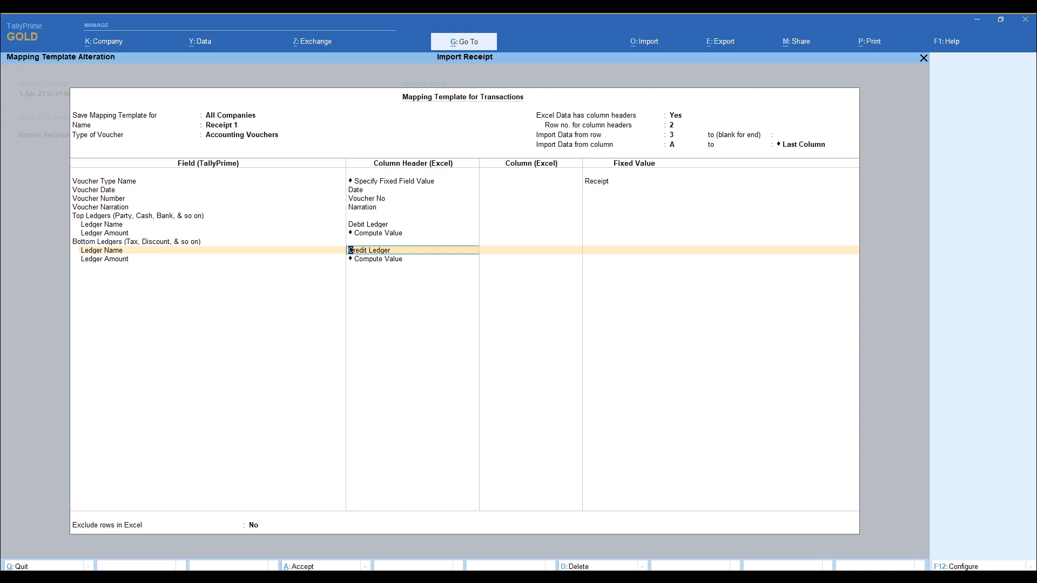
key("BackSpace")
key("Up")
key("Up")
key("Up")
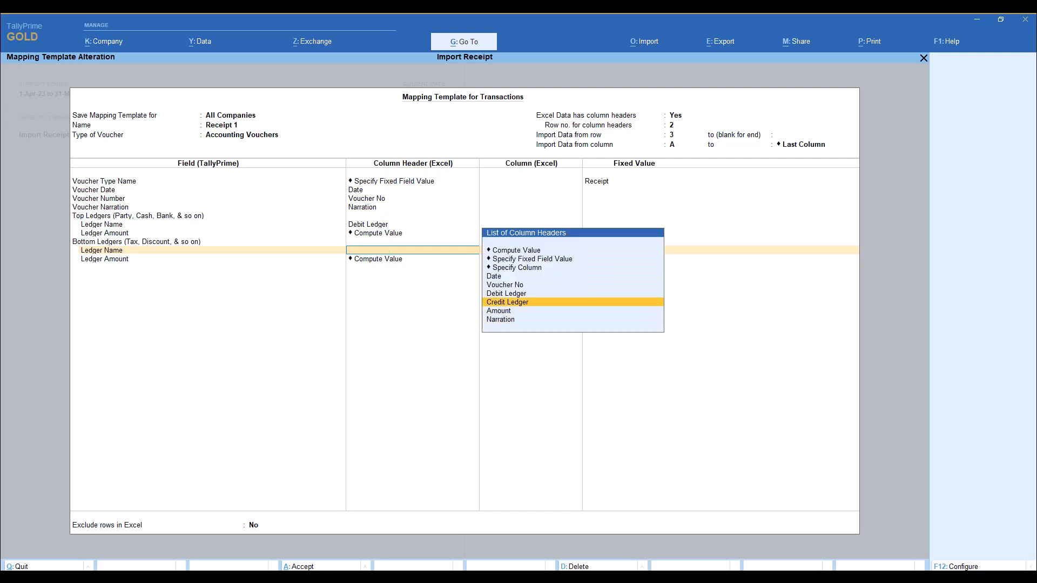
key("Return")
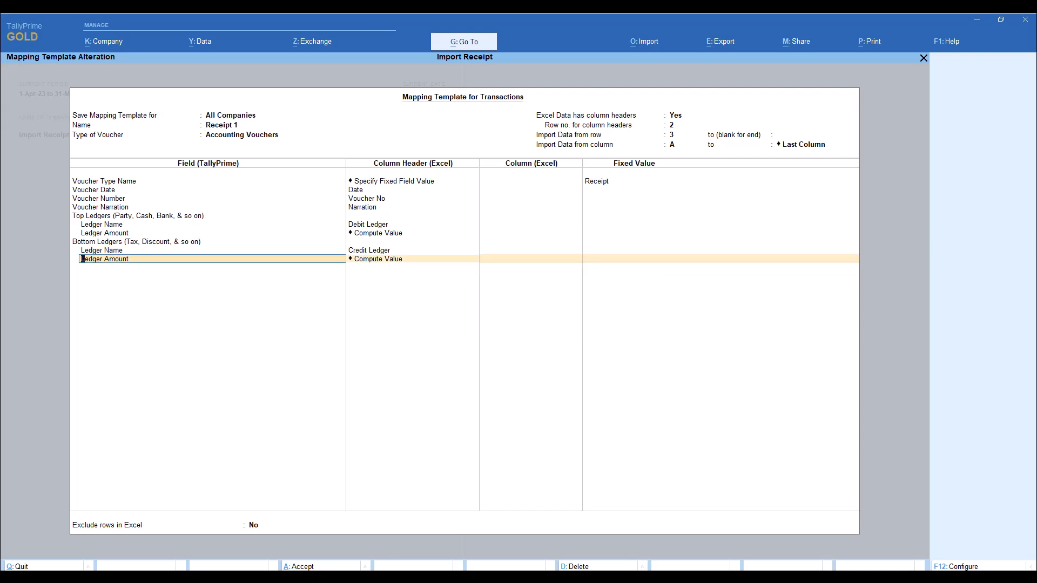
Set the Ledger Amount under Bottom Ledgers to Compute Value from the Amount column as Cr.
key("Return")
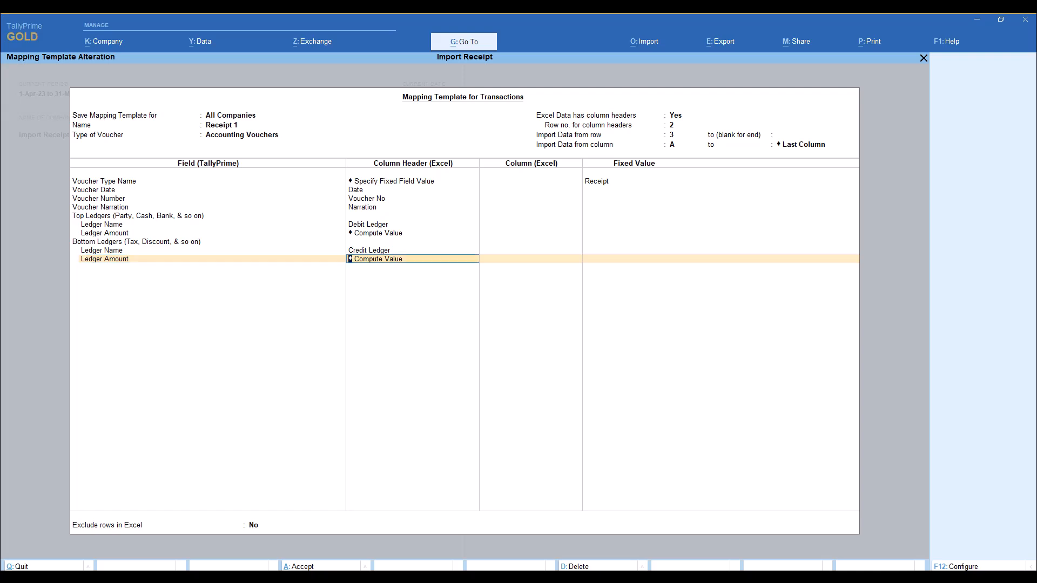
key("BackSpace")
key("Return")
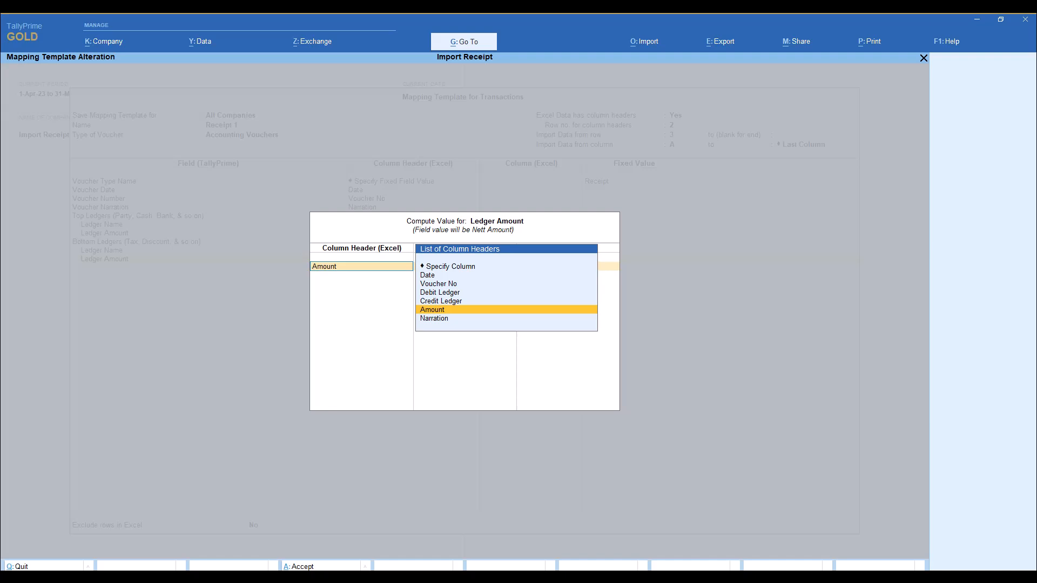
key("Return")
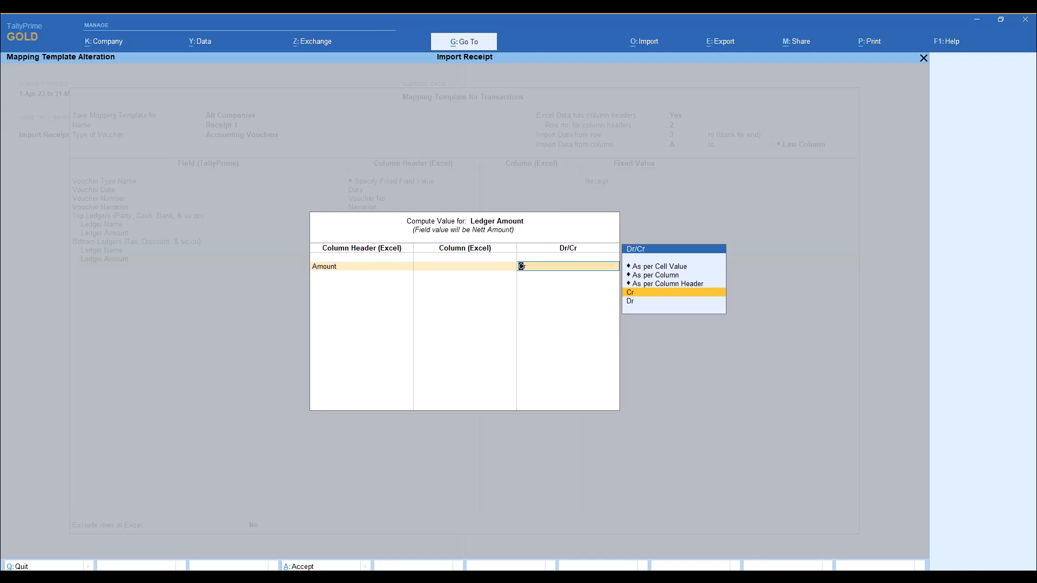
key("Return")
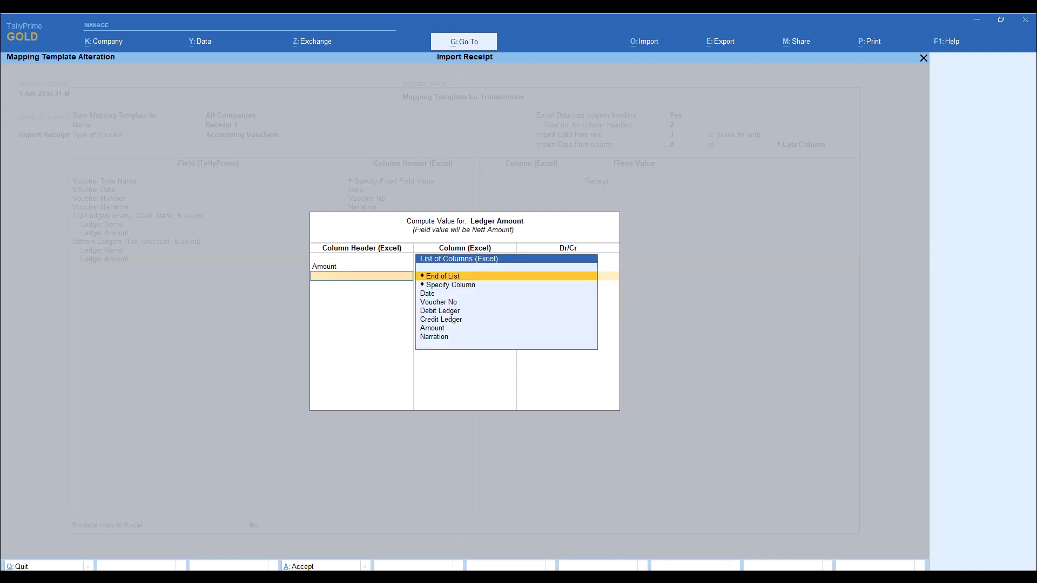
key("Return")
key("Return")
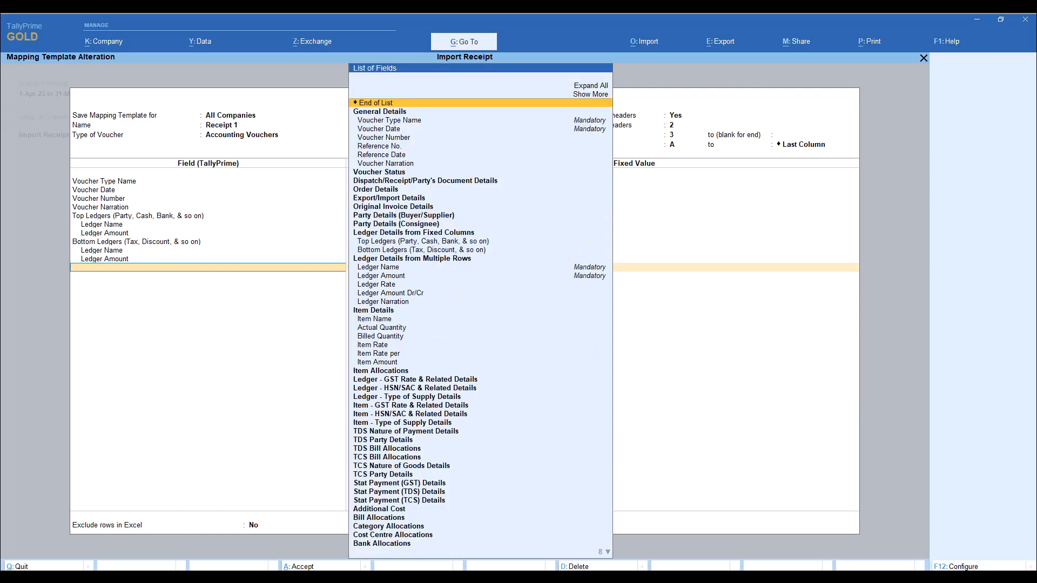
End the template's field list, keep Exclude rows in Excel at No, and accept the Receipt 1 mapping template.
key("Return")
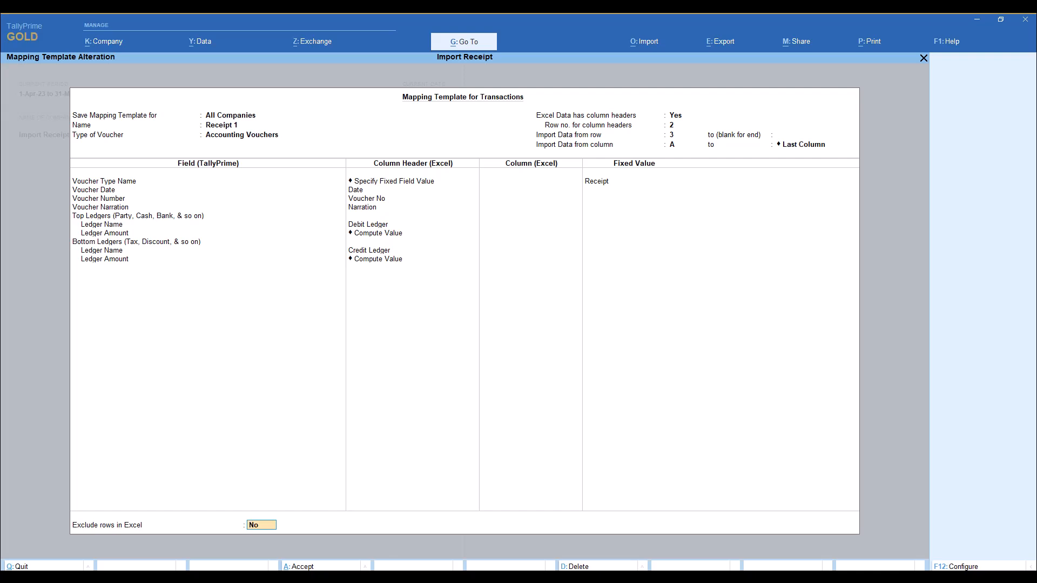
key("Return")
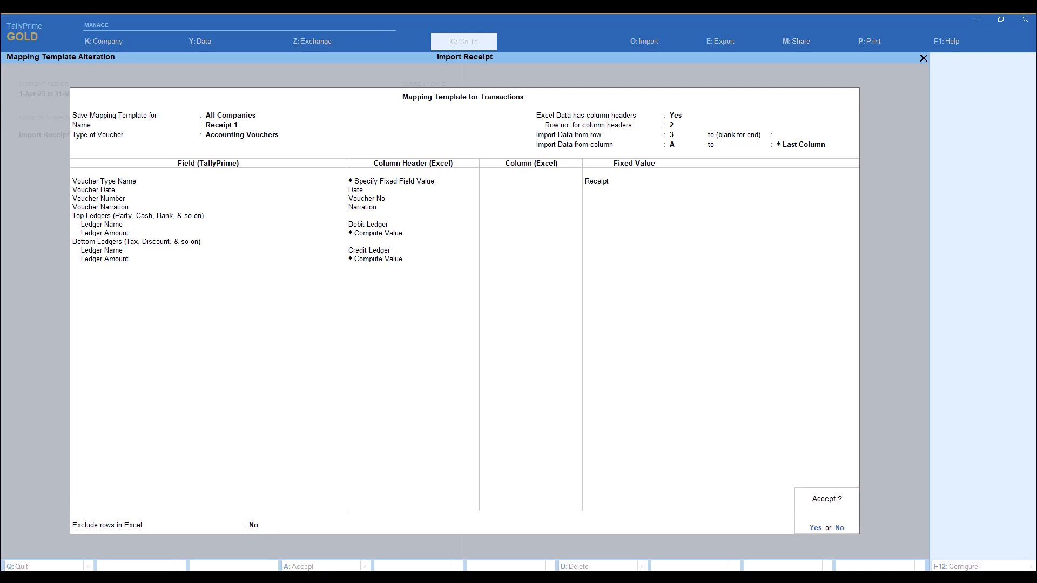
key("Return")
Import the Receipt 1 worksheet vouchers with the import summary preview on and no company data backup.
key("Return")
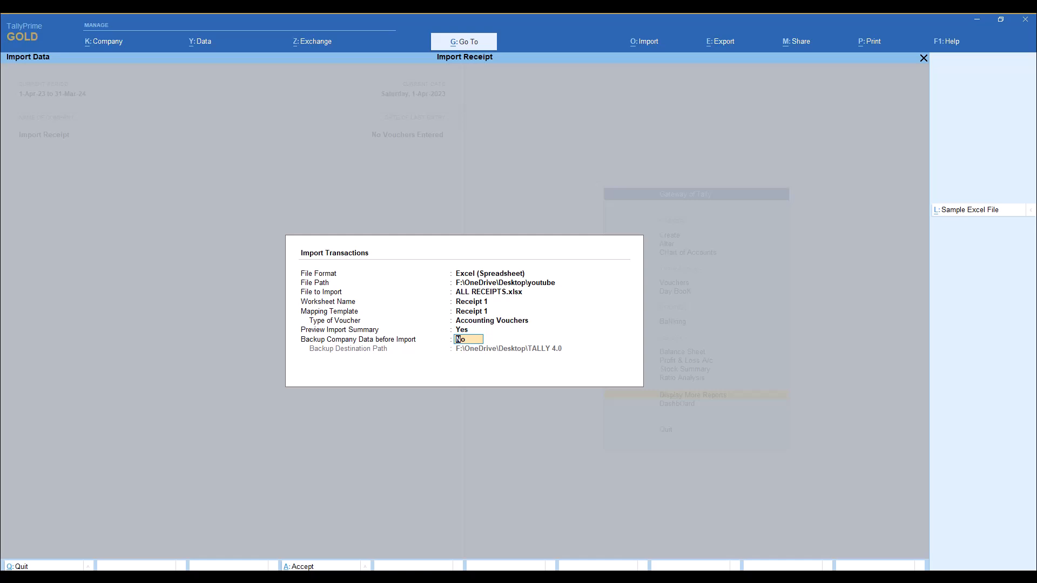
key("Return")
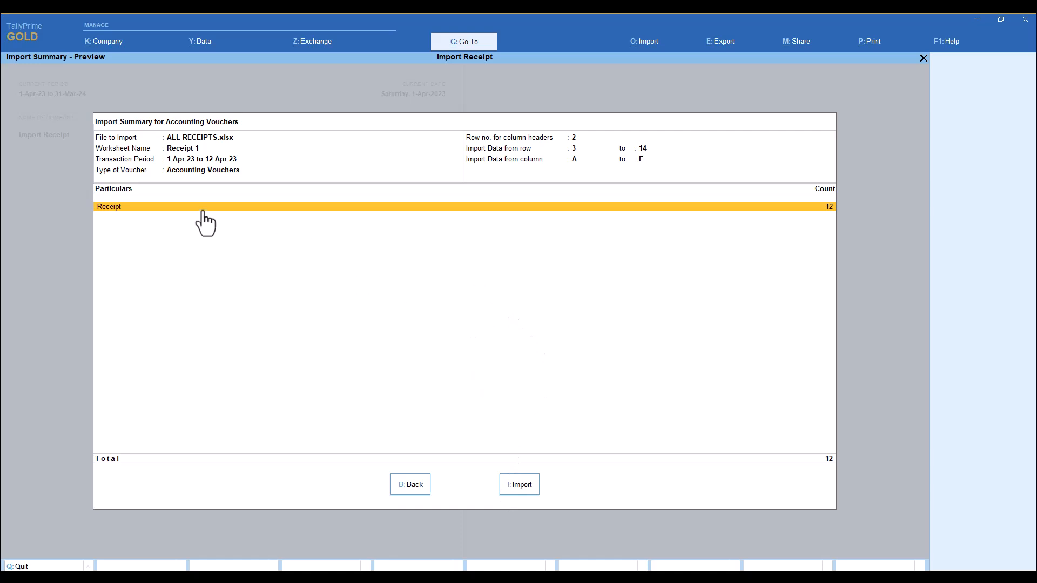
left_click(517, 489)
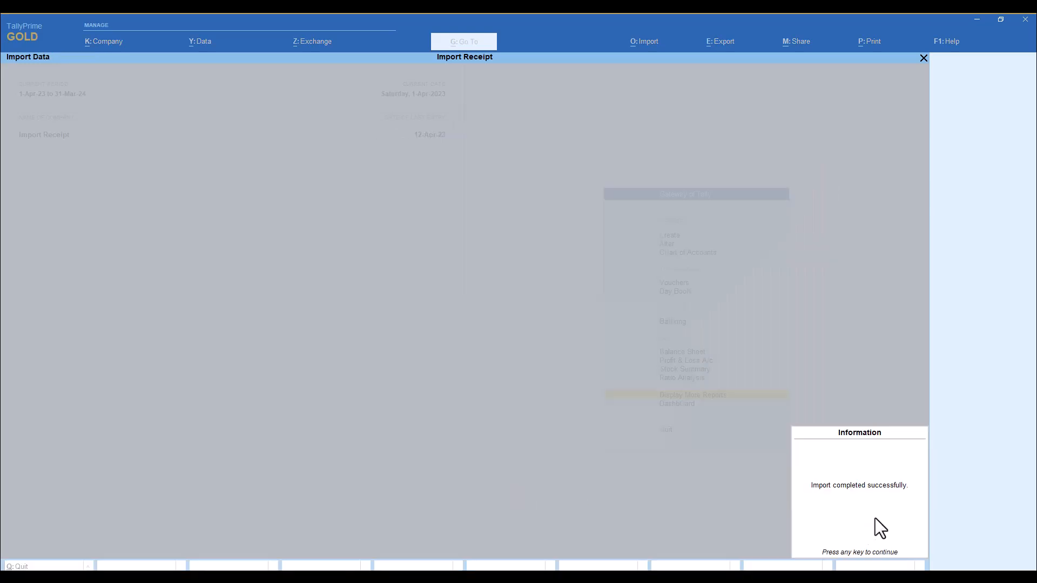
key("Return")
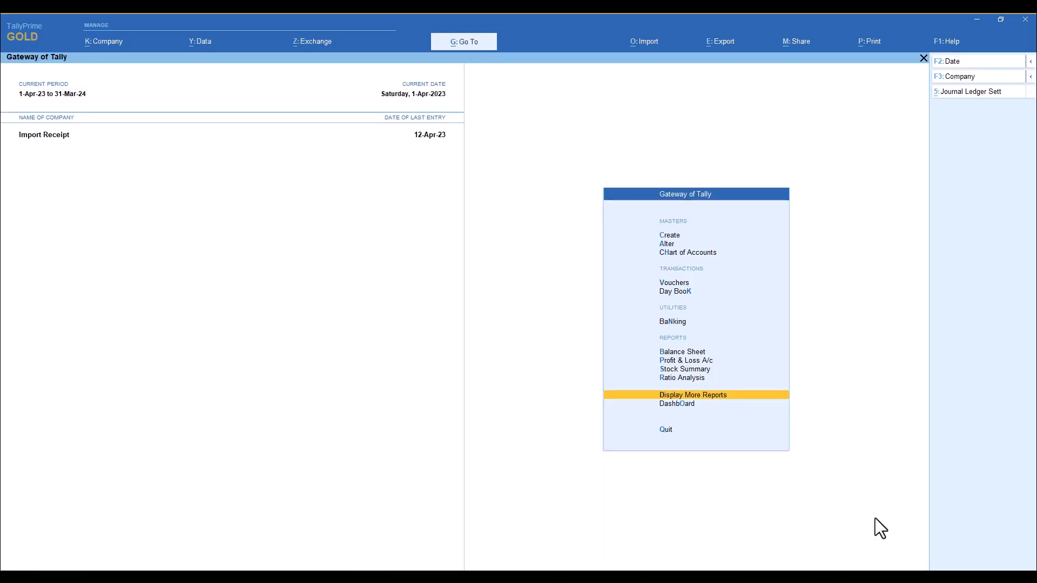
Open the Statistics report and drill down from Receipt to the list of April receipt vouchers.
key("d")
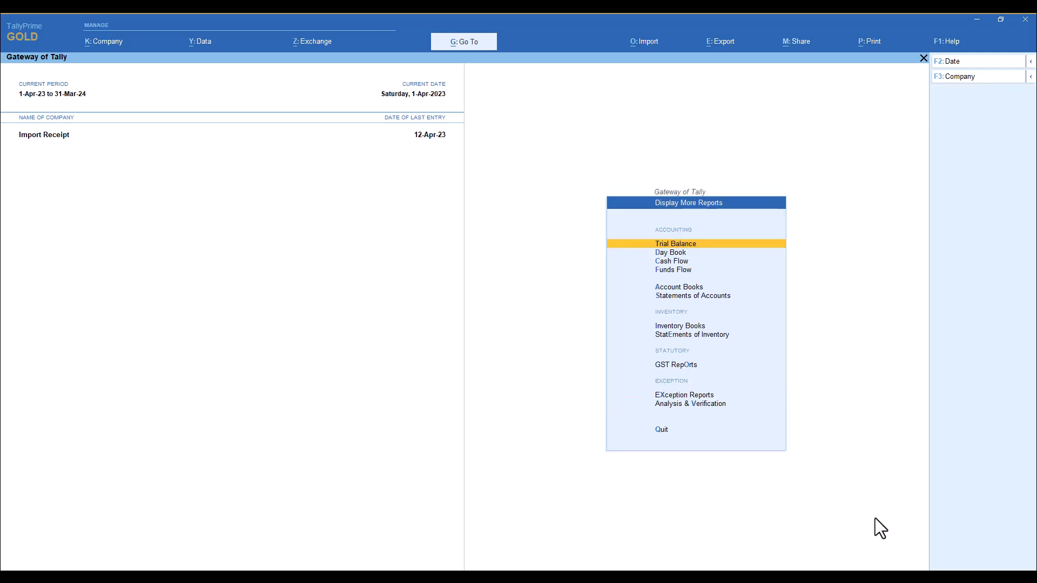
key("s")
key("s")
key("Up")
key("Up")
key("Up")
key("Up")
key("Up")
key("Up")
key("Up")
key("Up")
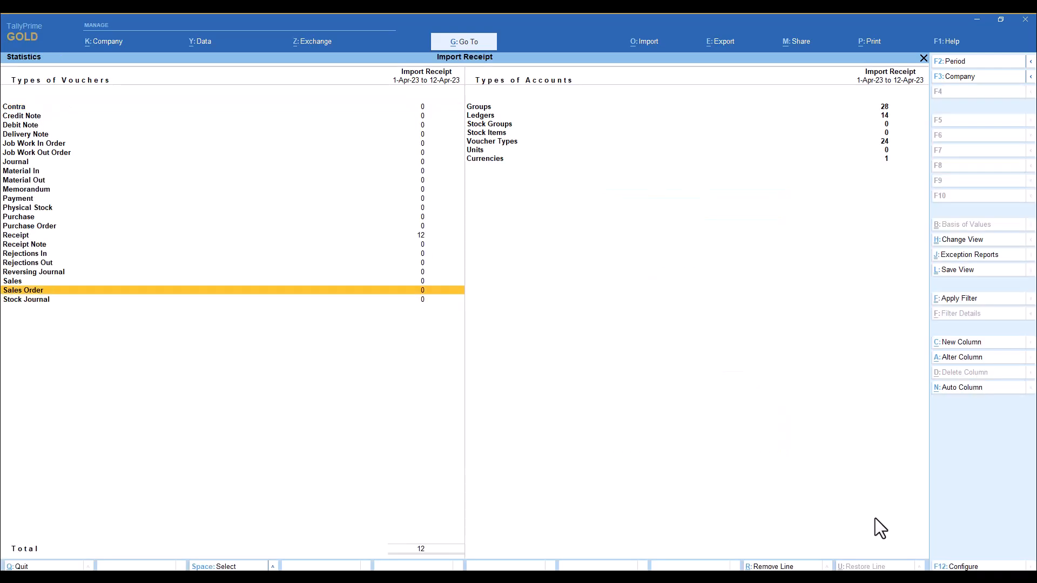
key("Return")
key("Return")
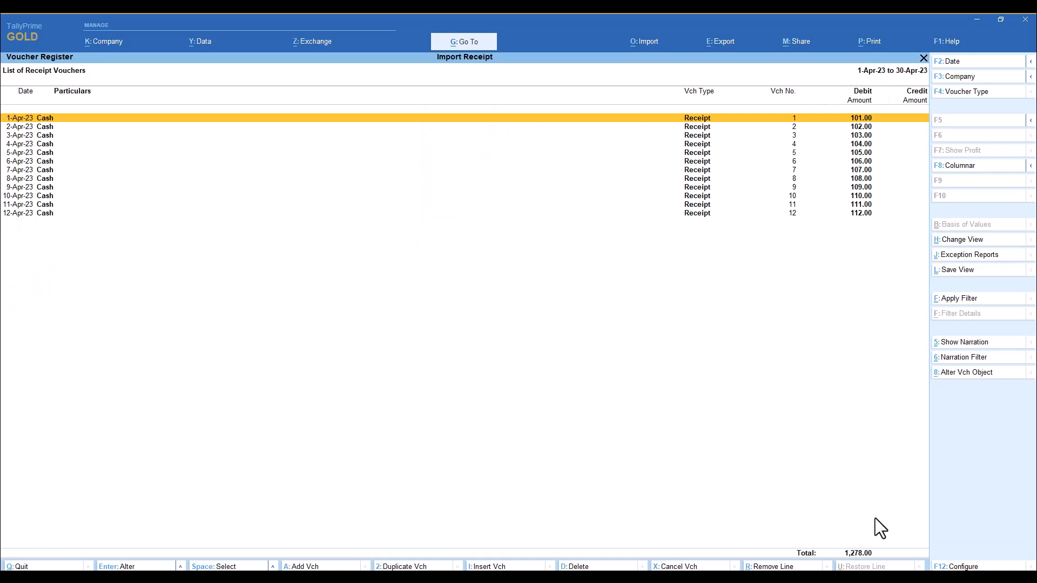
Examine the 1-Apr-23 receipt voucher from the register, and return to the Gateway of Tally.
key("Return")
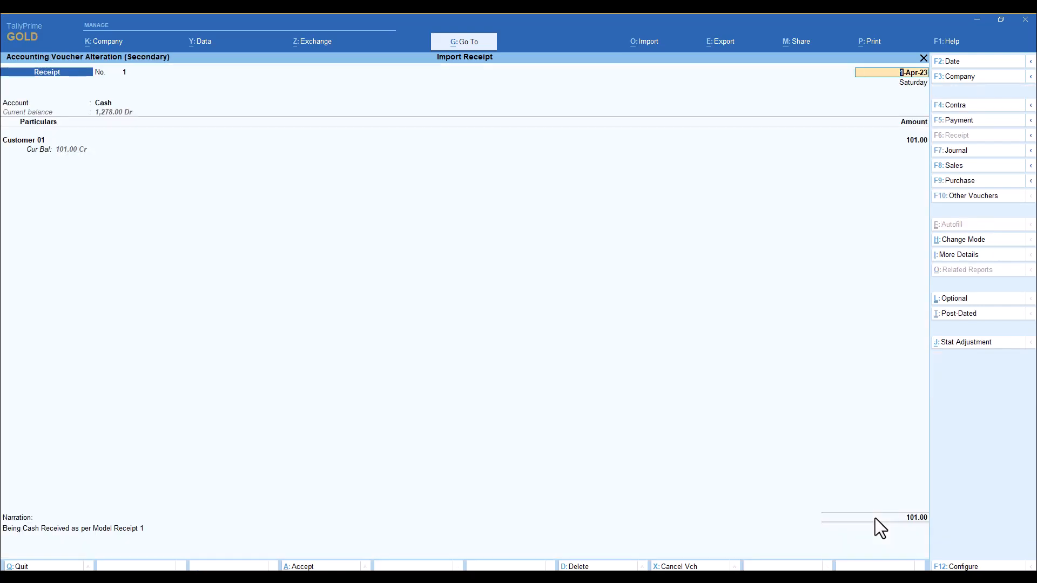
key("Escape")
key("Escape")
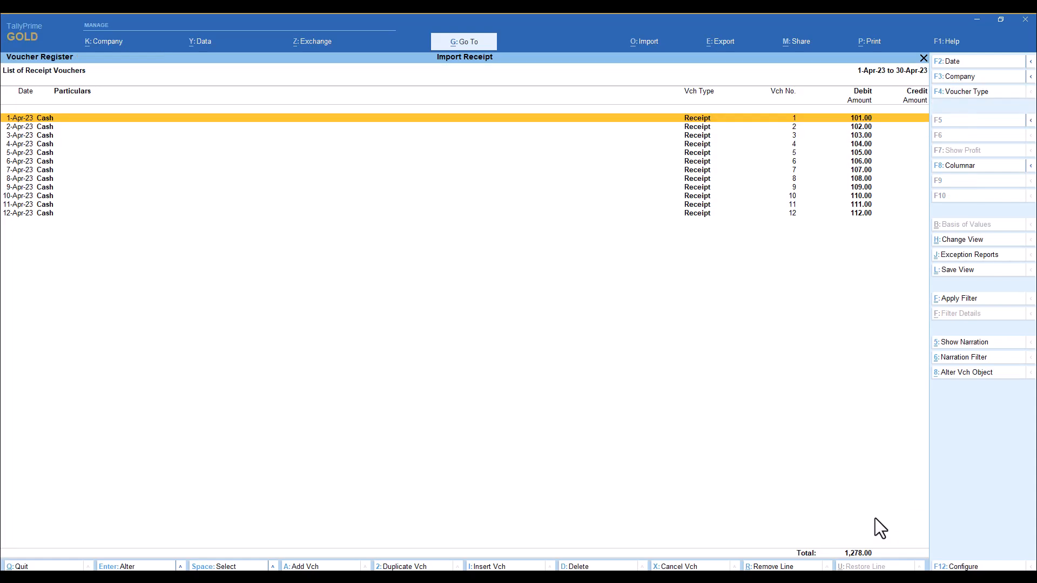
key("Escape")
key("Escape")
key("Escape")
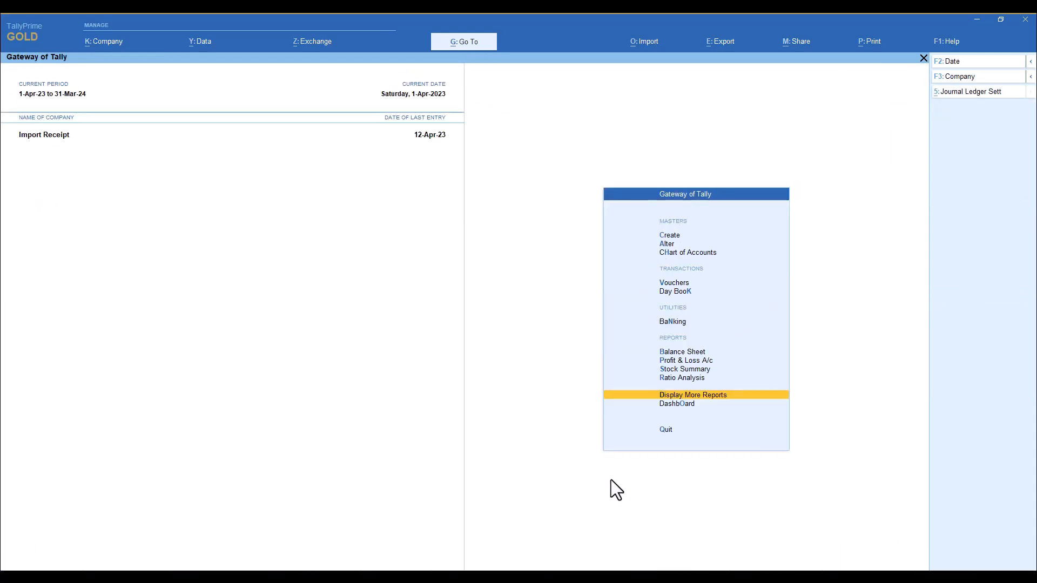
key("Return")
key("Escape")
Open the transactions import form in TallyPrime, examining A3:F26 on the Receipt 2 sheet of ALL RECEIPTS.xlsx in Excel along the way.
key("alt+o")
key("Down")
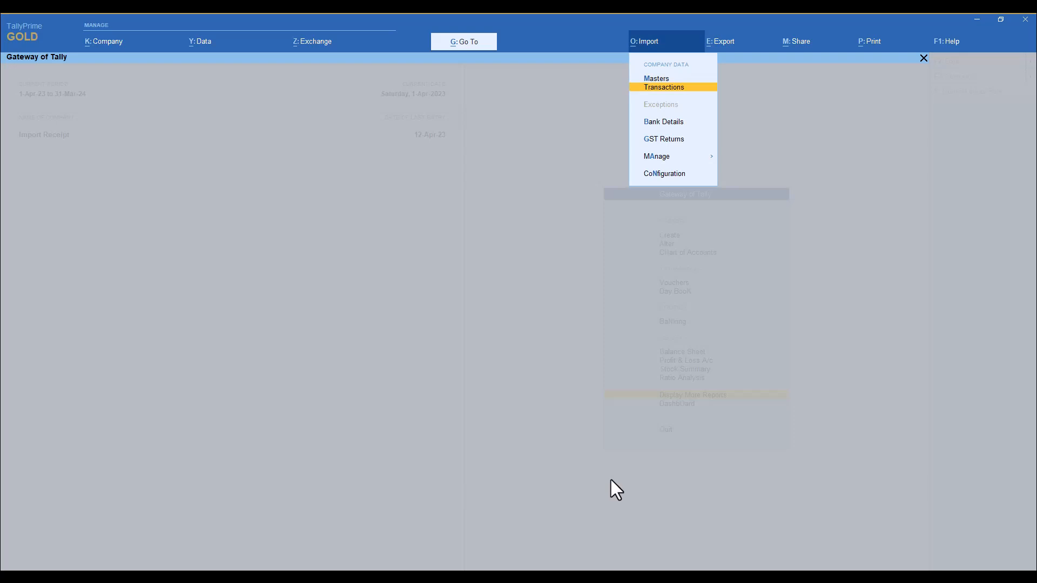
key("alt+Tab")
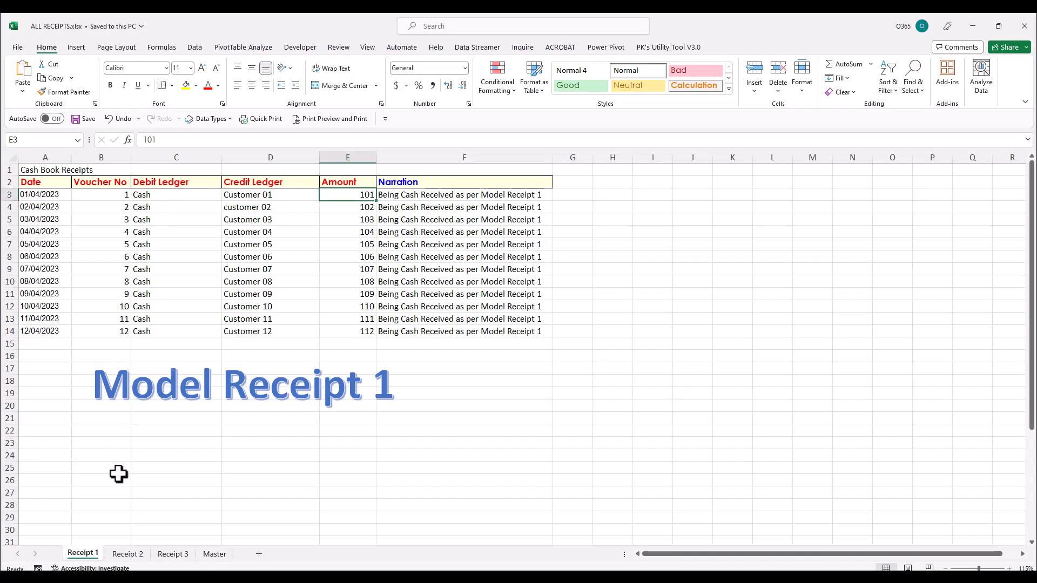
left_click(133, 555)
left_click(36, 189)
left_click_drag(35, 189, 370, 437)
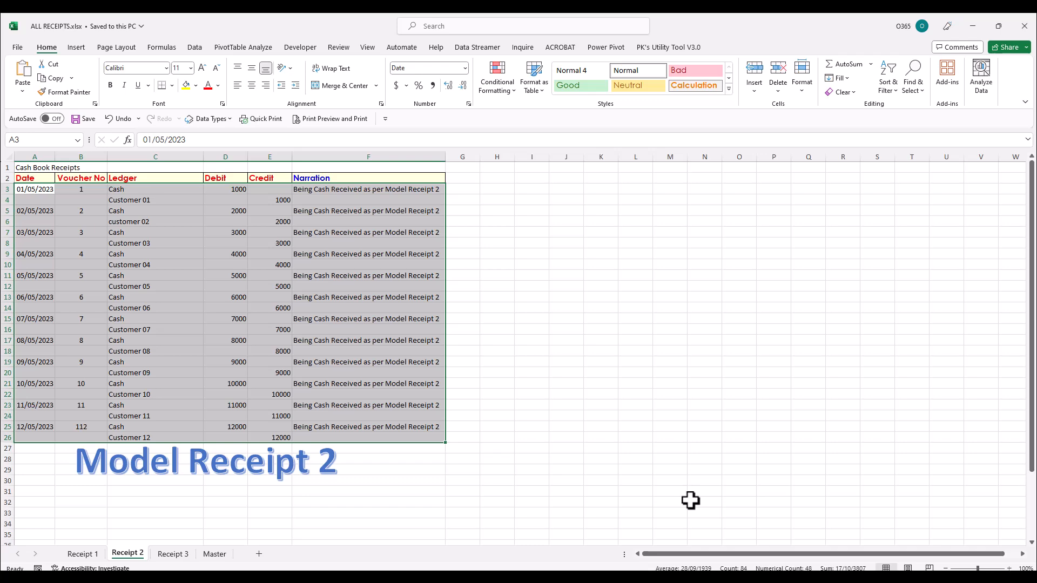
key("alt+Tab")
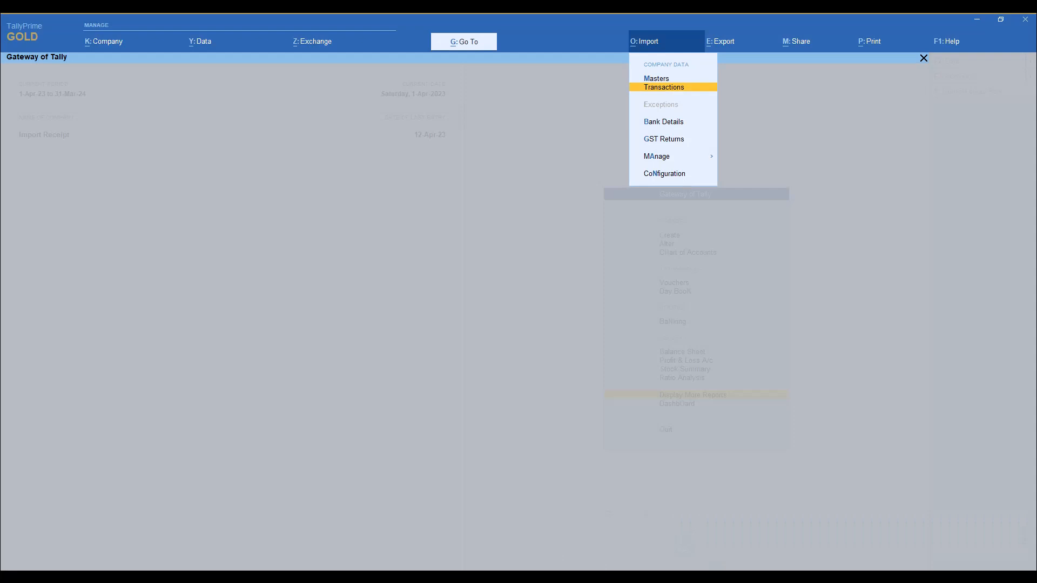
key("Return")
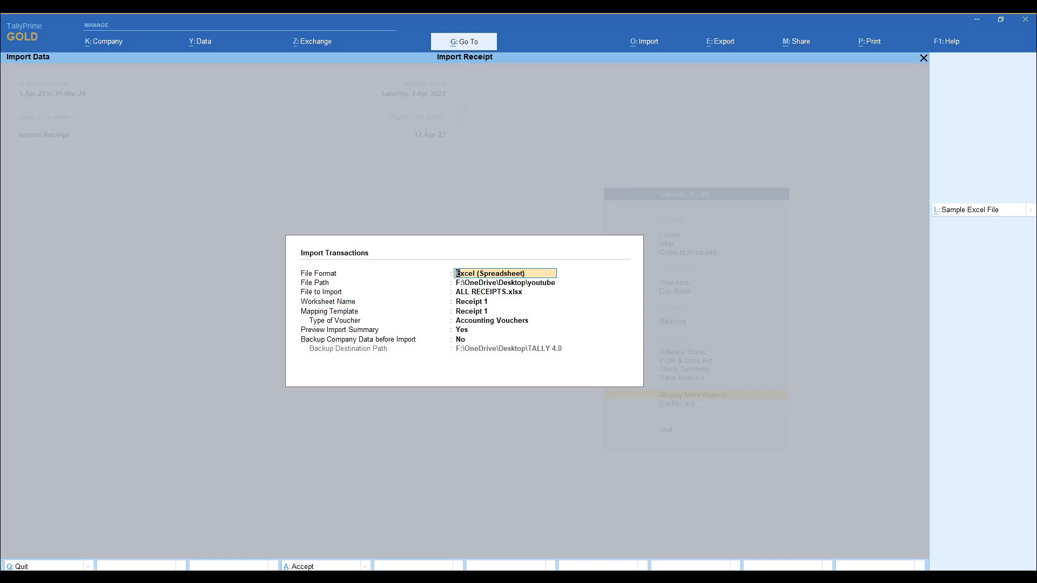
Select the Receipt 2 worksheet of ALL RECEIPTS.xlsx and the Receipt 2 mapping template for the transactions import.
key("Return")
key("Return")
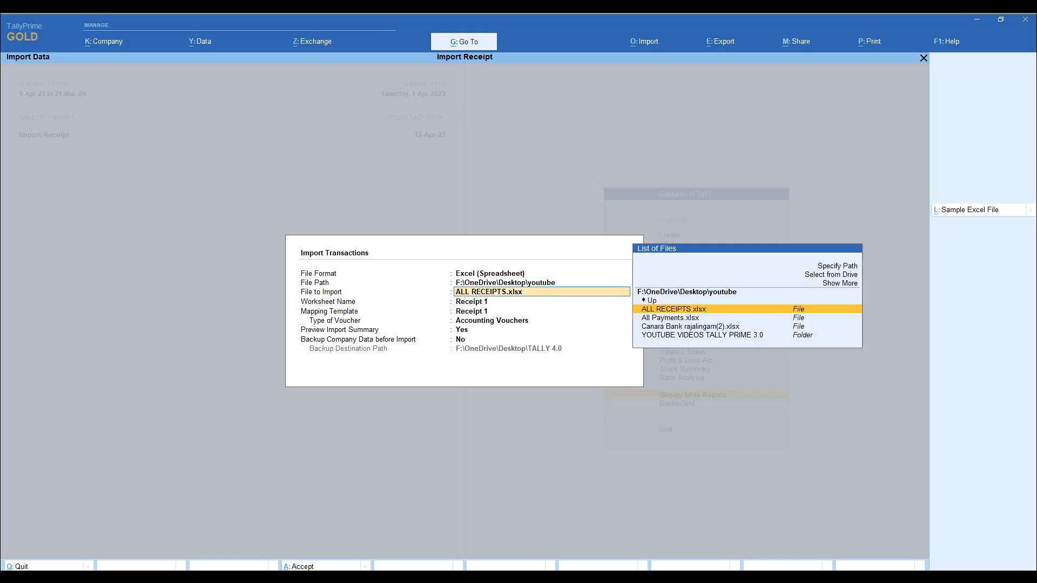
key("Return")
key("Down")
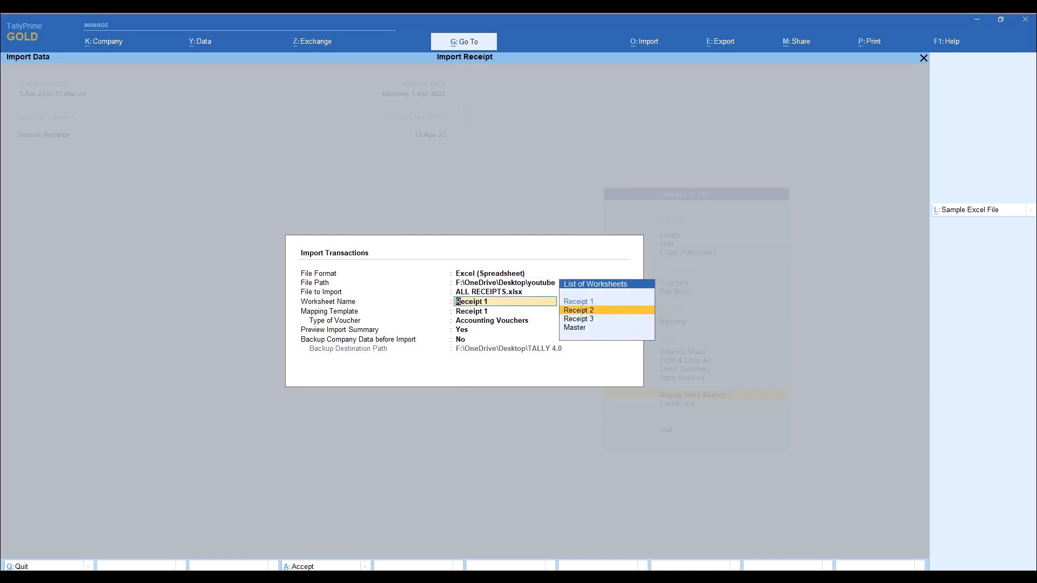
key("Return")
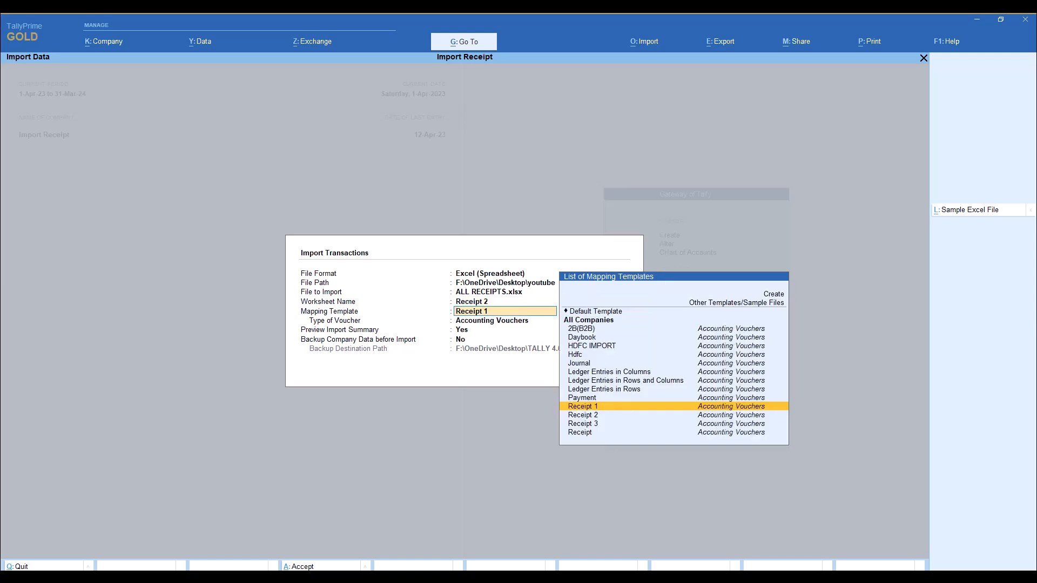
key("Down")
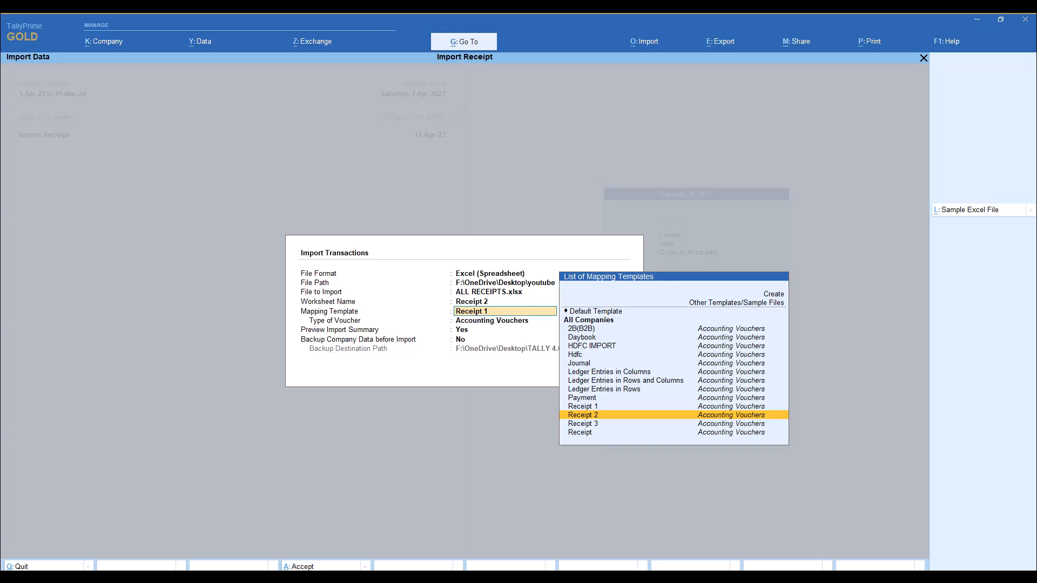
key("Return")
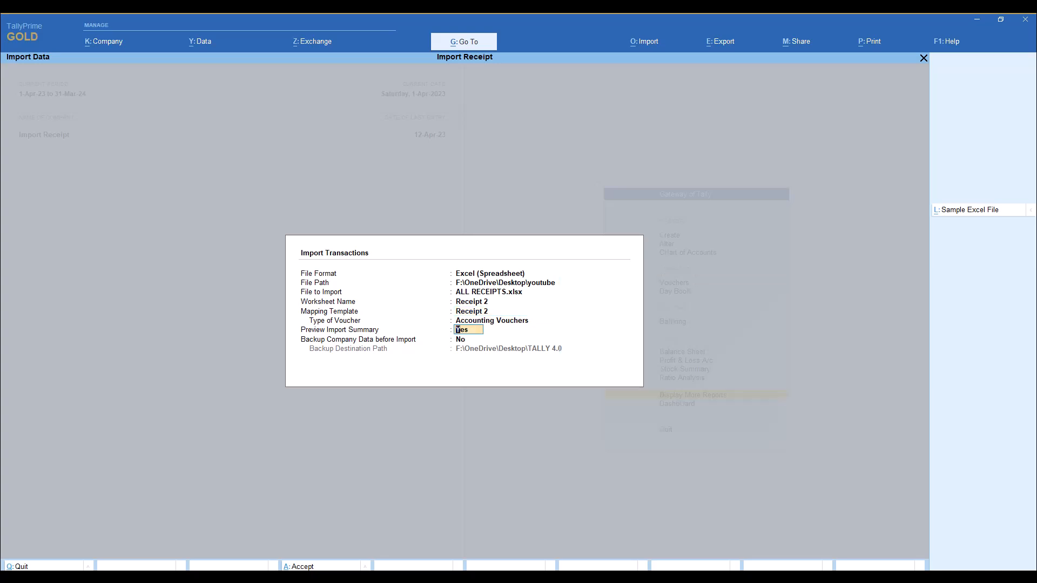
Open the Receipt 2 mapping template for alteration and check its name, voucher type and Voucher Type Name mapping.
key("BackSpace")
key("ctrl")
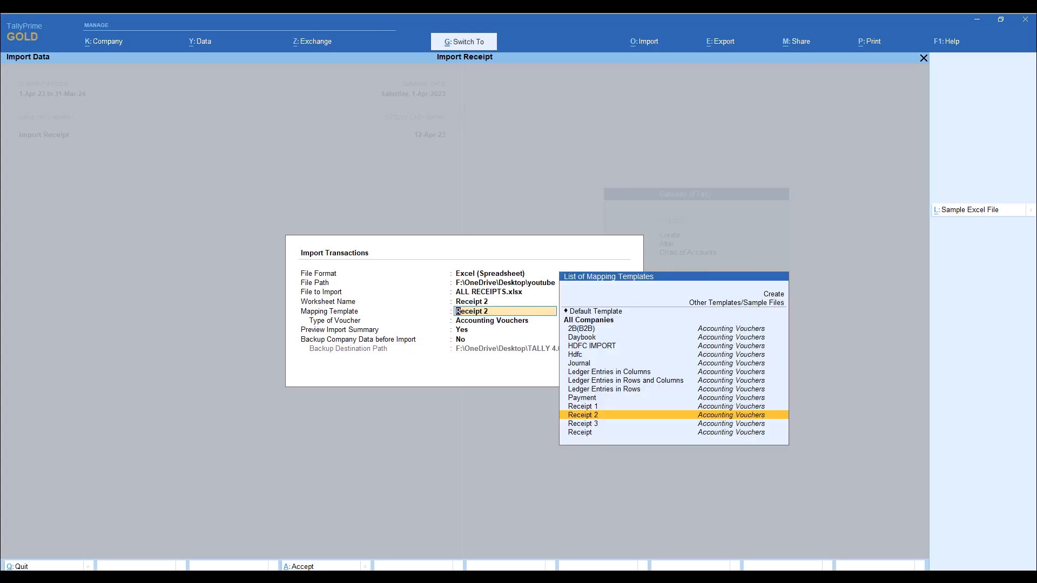
key("ctrl+Return")
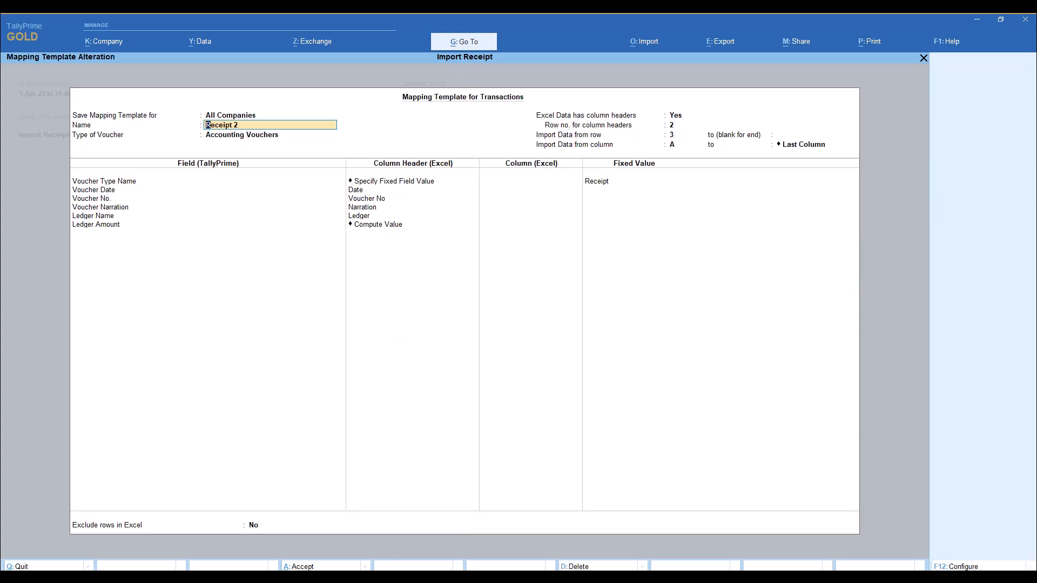
key("Return")
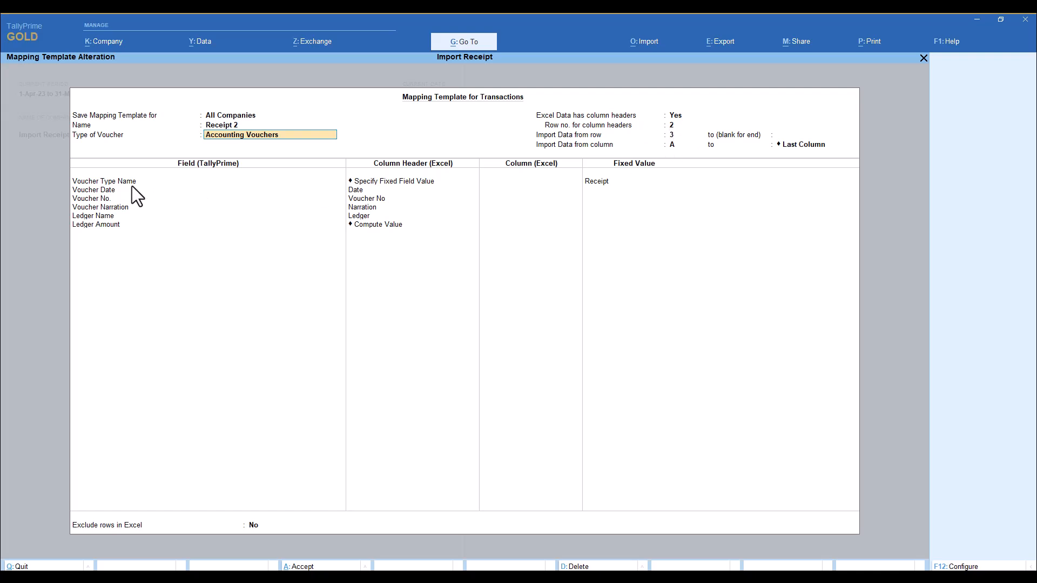
key("Return")
key("Return")
key("Return")
key("Return")
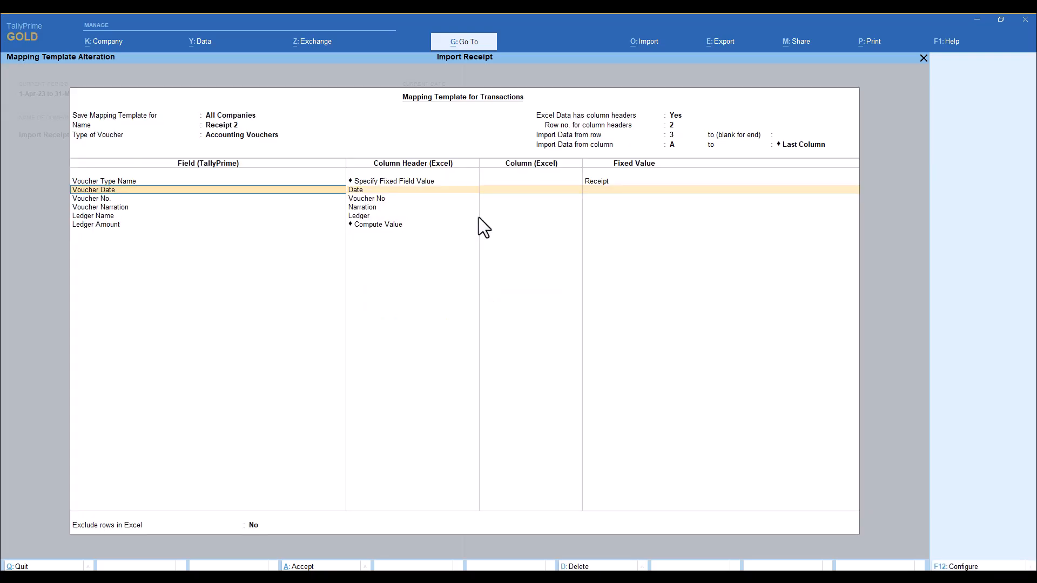
Review the template's Excel column mappings for voucher date, voucher number and voucher narration.
key("Return")
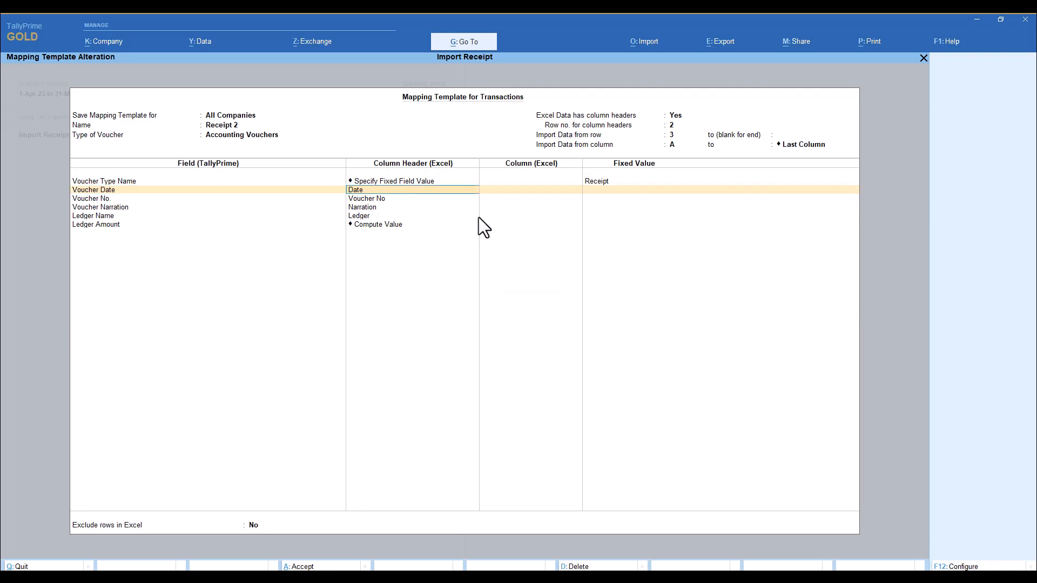
key("Return")
key("Return")
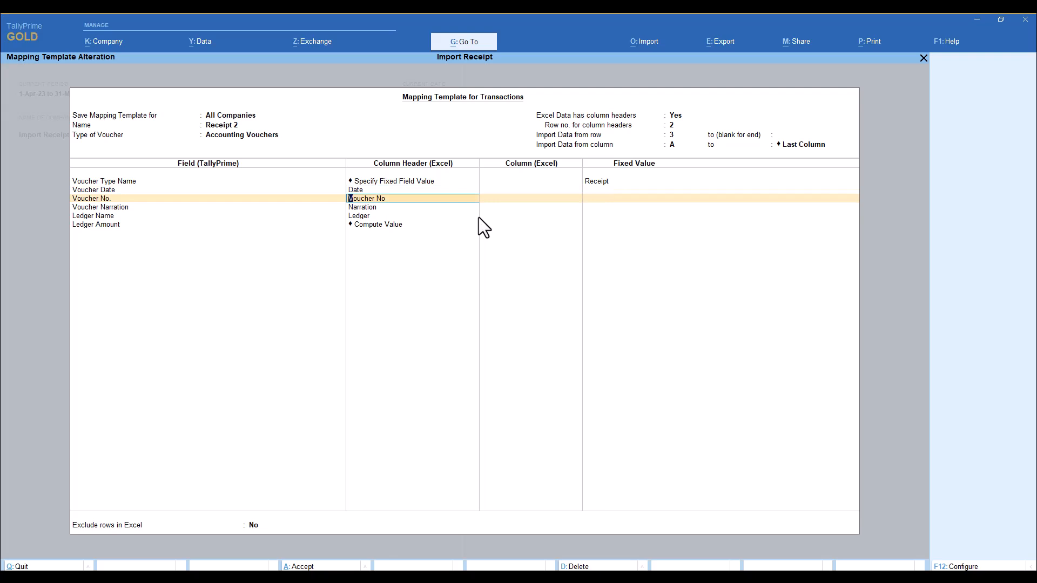
key("Return")
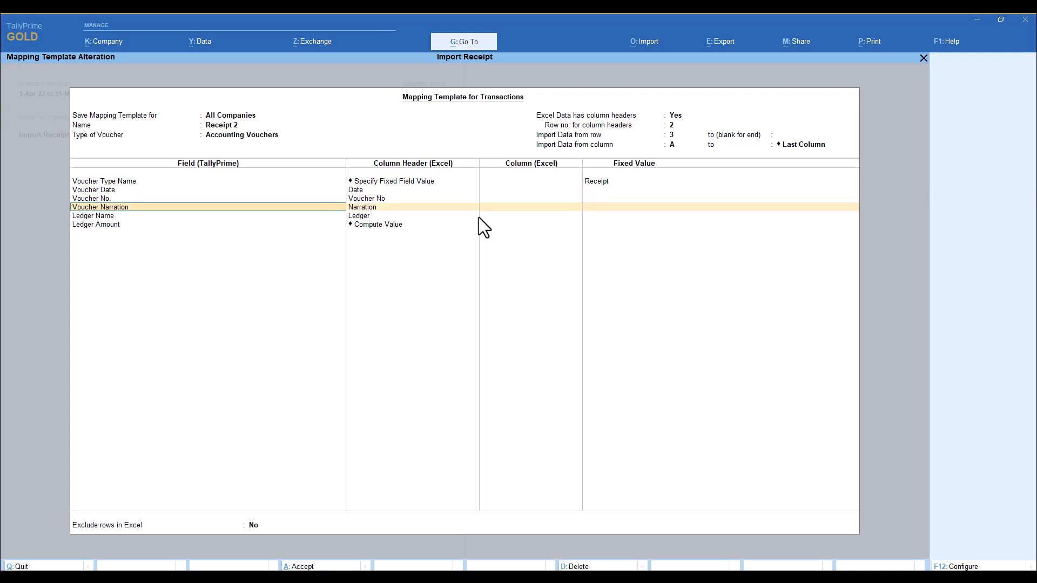
key("Return")
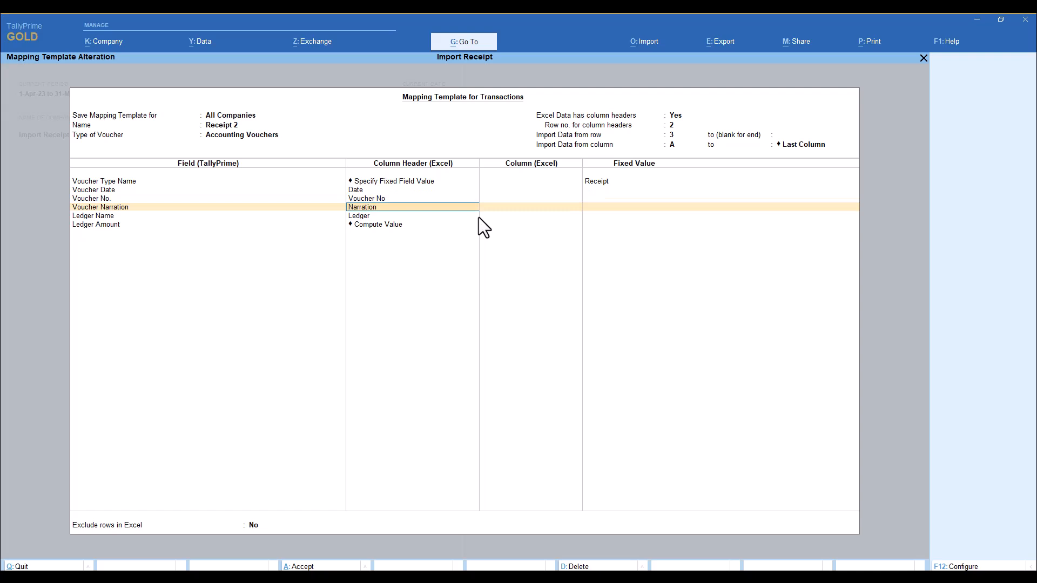
key("Return")
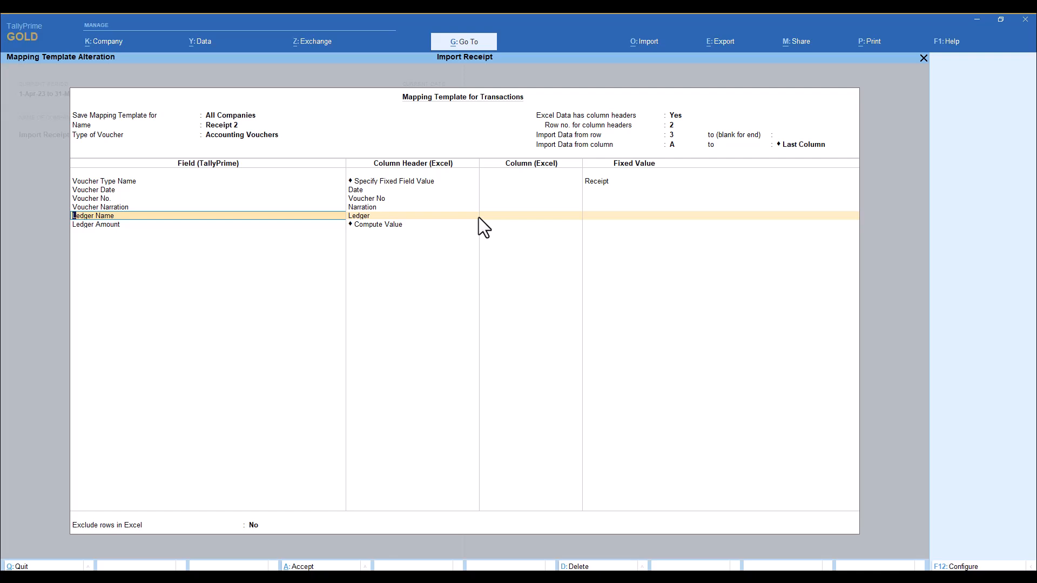
Switch to Excel to examine the Ledger column on the Receipt 2 sheet, and return to the mapping template in TallyPrime.
mouse_move(594, 578)
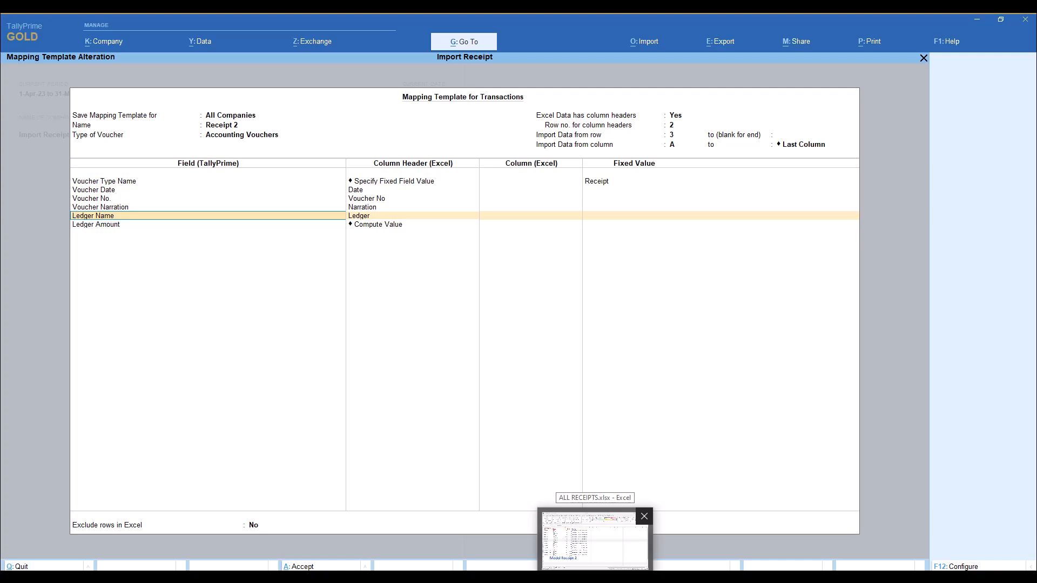
left_click(572, 514)
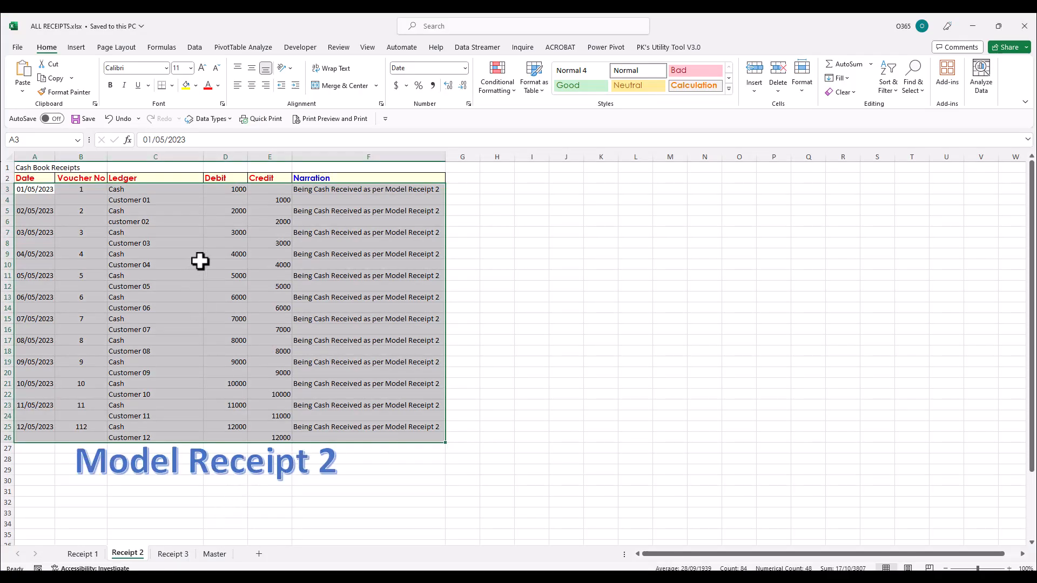
left_click(187, 158)
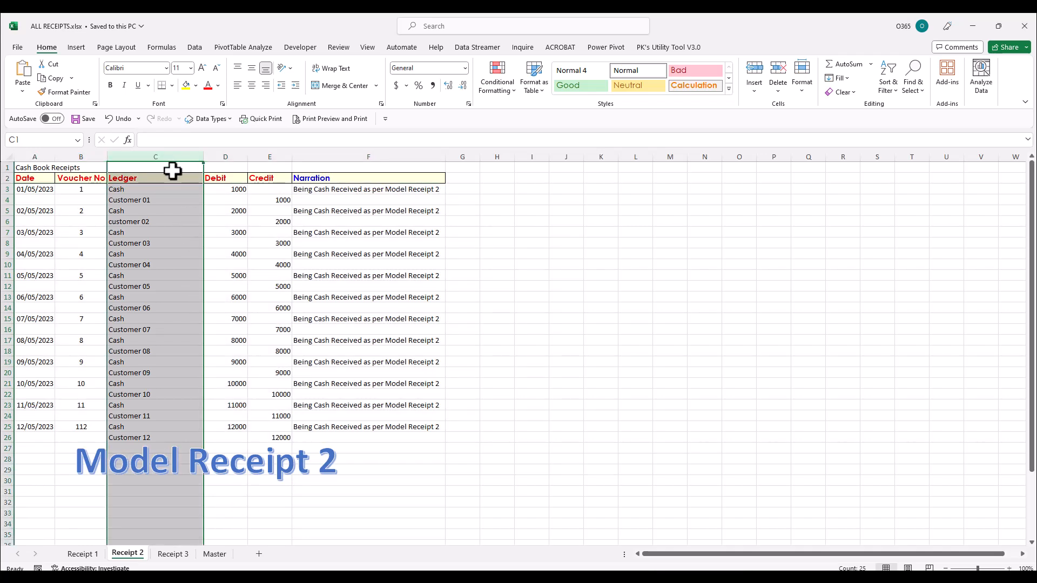
left_click(664, 577)
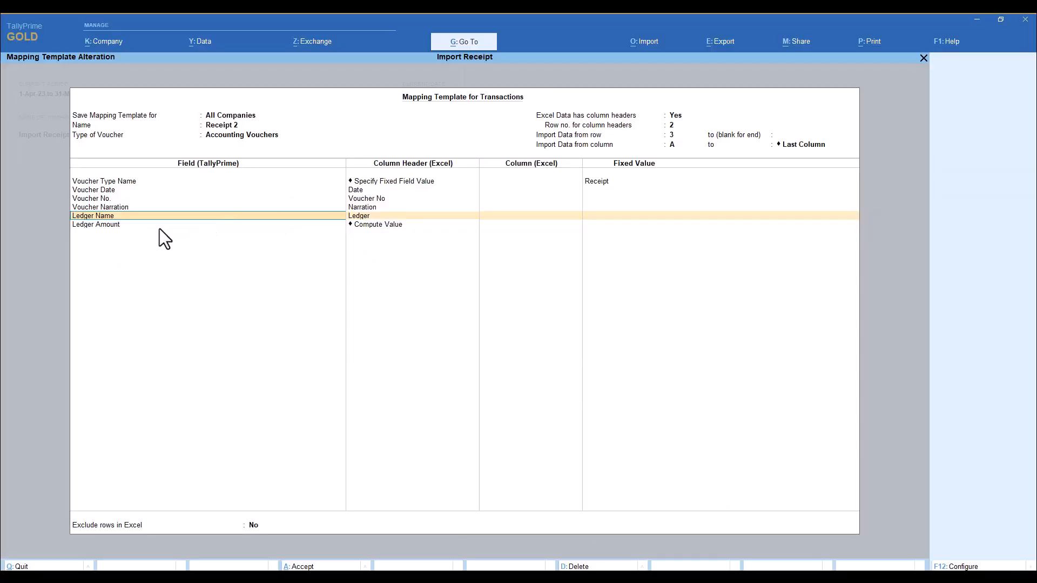
Map Ledger Amount to a computed value using the Debit column as Dr and the Credit column as Cr.
left_click(118, 223)
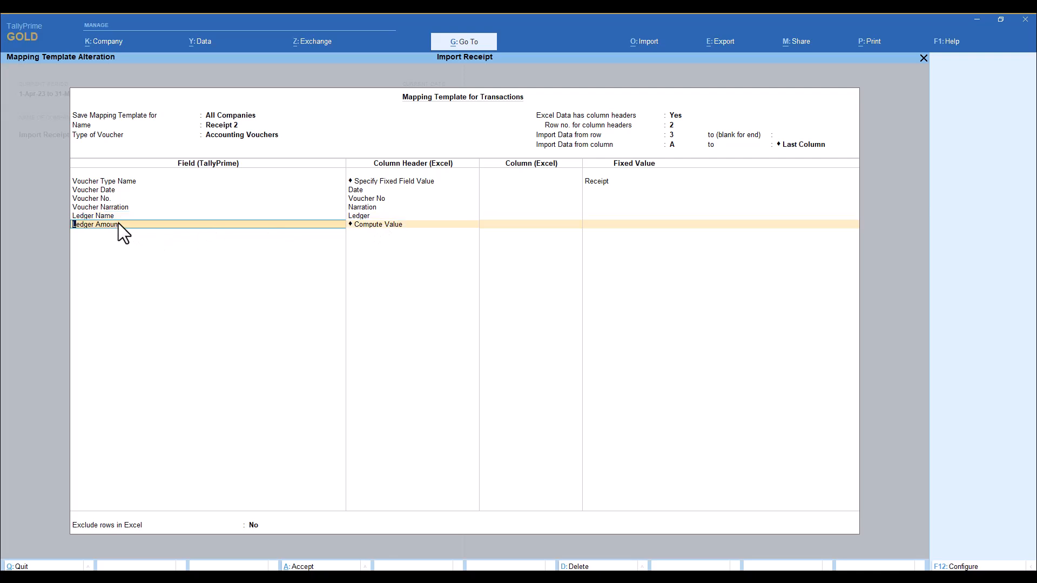
key("Return")
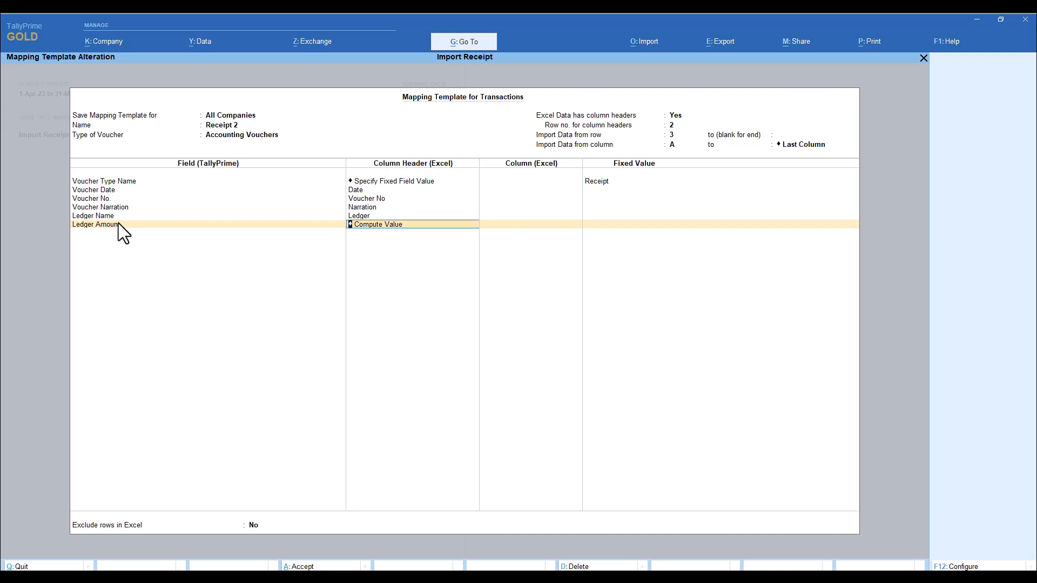
key("Return")
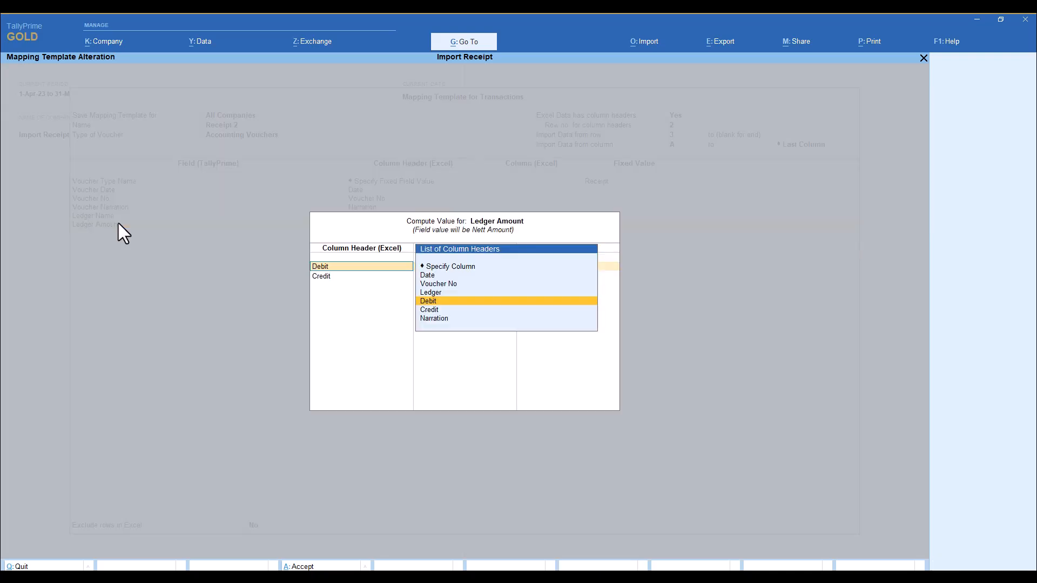
key("Return")
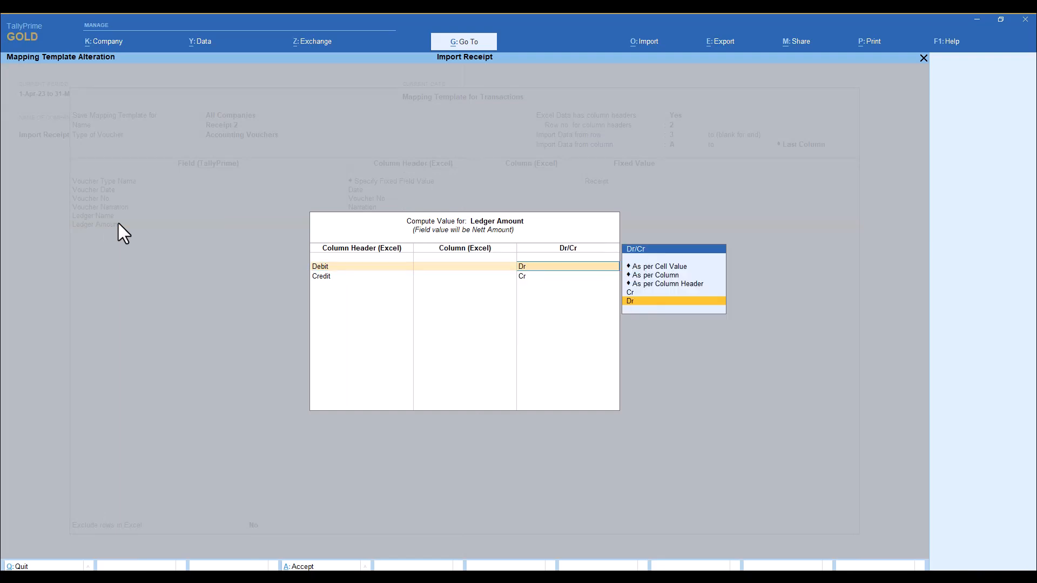
key("Return")
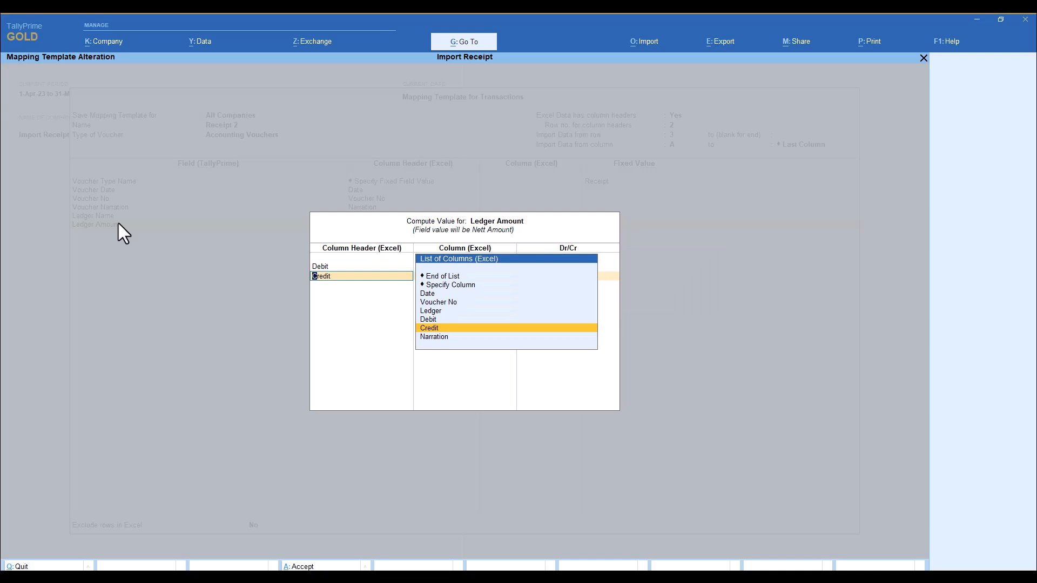
key("Return")
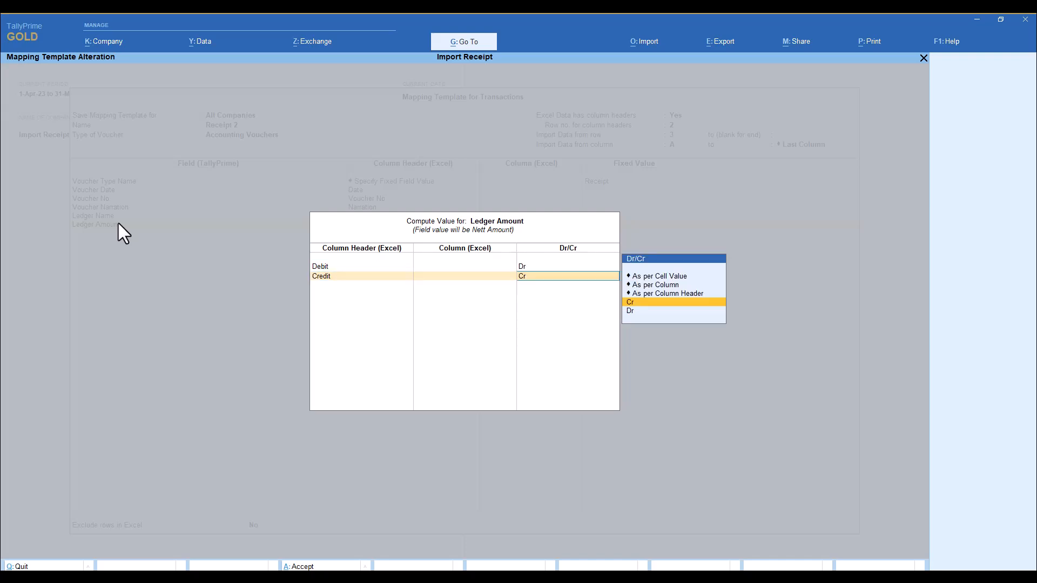
key("Return")
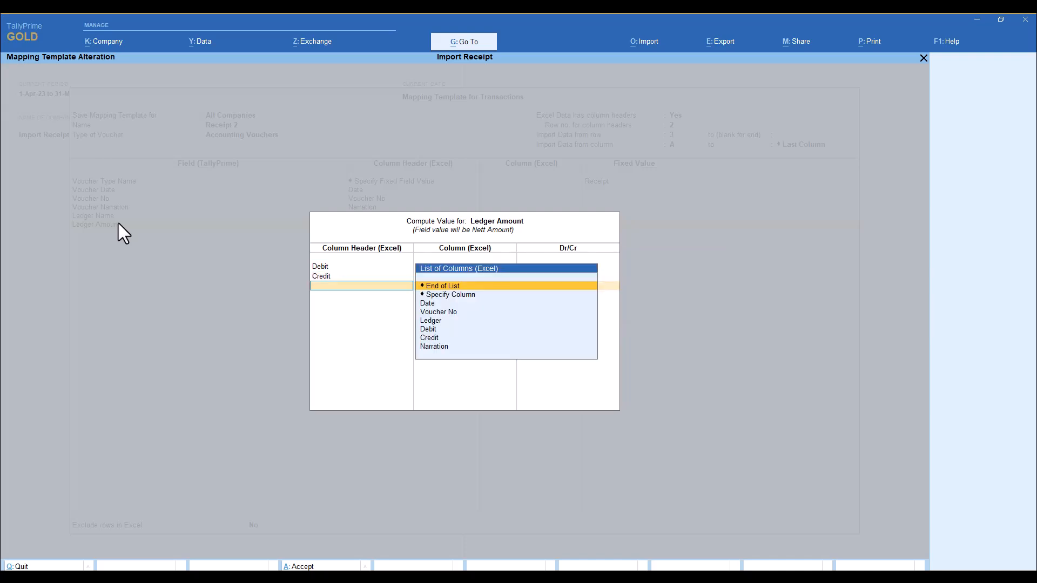
Save the Receipt 2 mapping template and import the Receipt 2 worksheet vouchers from the import summary preview.
key("Return")
key("Return")
key("Return")
key("Return")
key("Return")
key("Return")
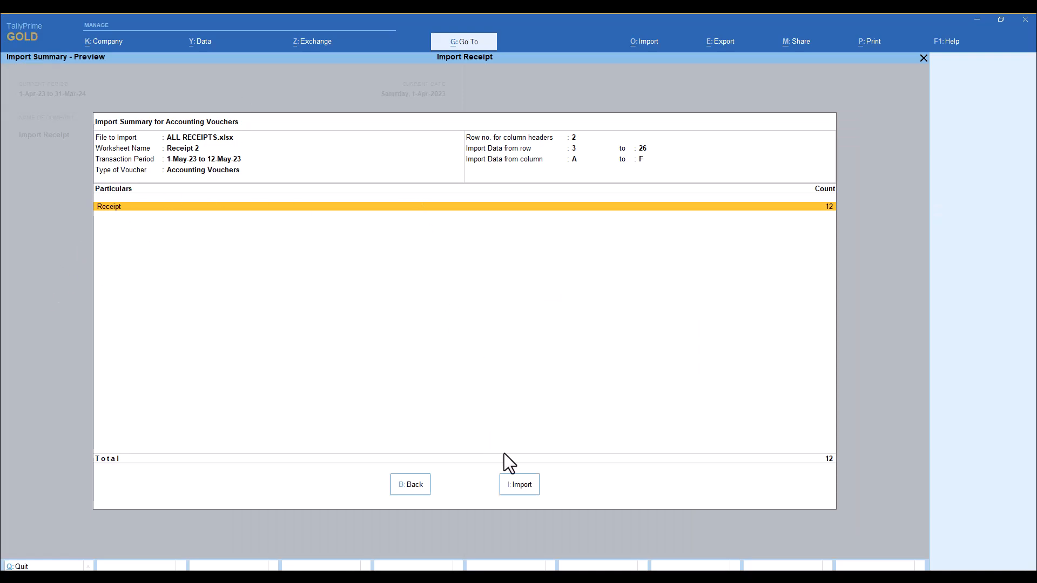
left_click(519, 486)
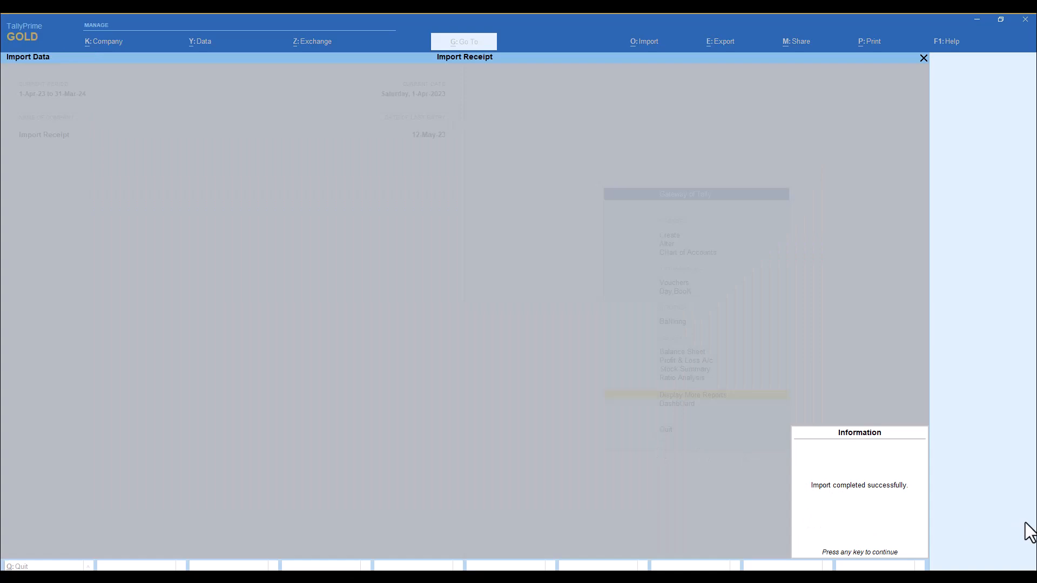
key("Return")
Open the monthly summary of the Cash ledger from the Cash/Bank Books under Account Books.
key("Return")
key("a")
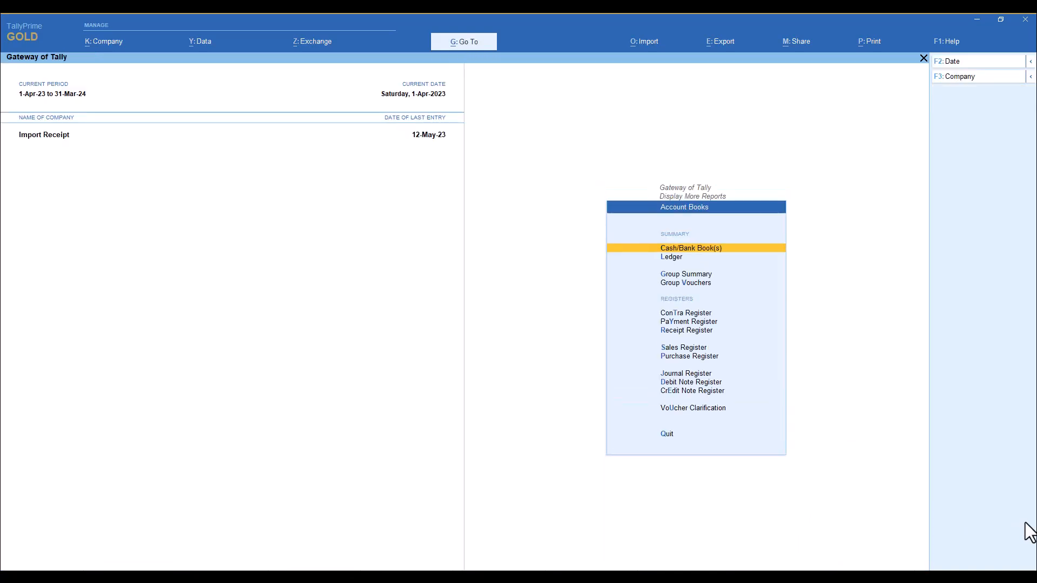
key("Return")
key("Down")
key("Return")
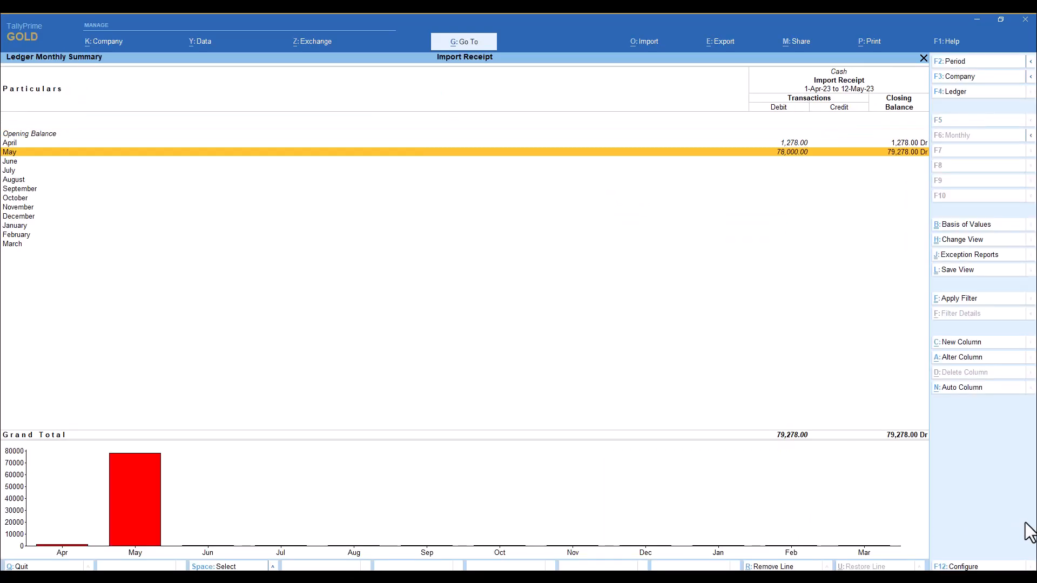
Examine the Cash ledger's April vouchers and return to the monthly summary.
key("Up")
key("Return")
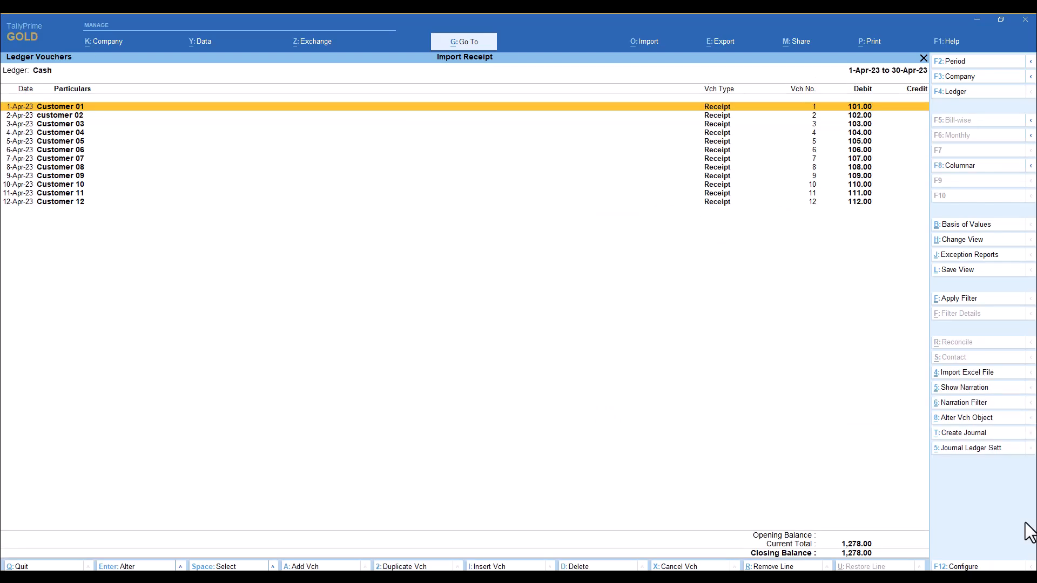
key("Escape")
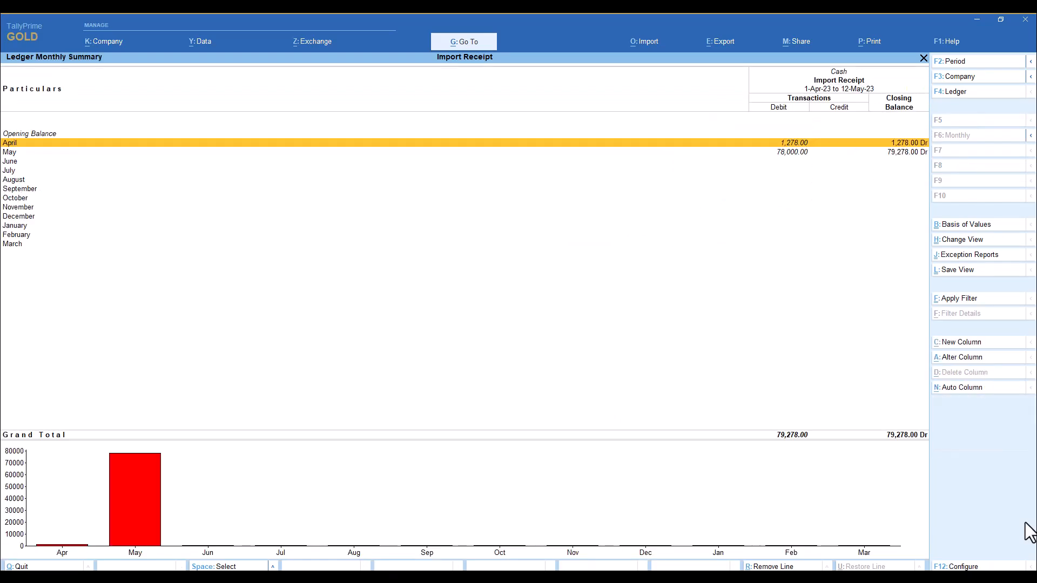
Open the Cash ledger's May vouchers and show the narration of each receipt.
key("Down")
key("Return")
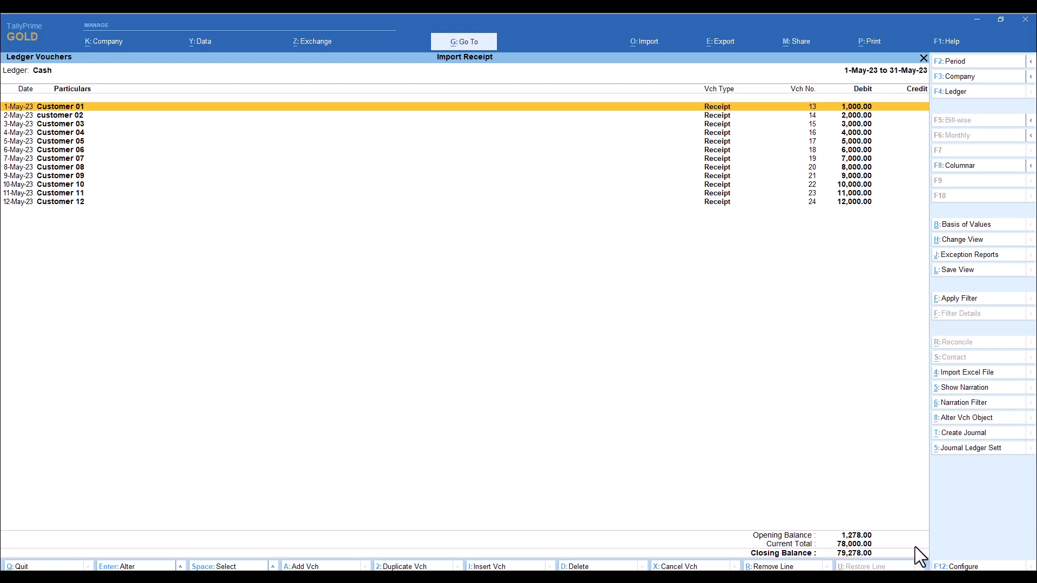
left_click(965, 387)
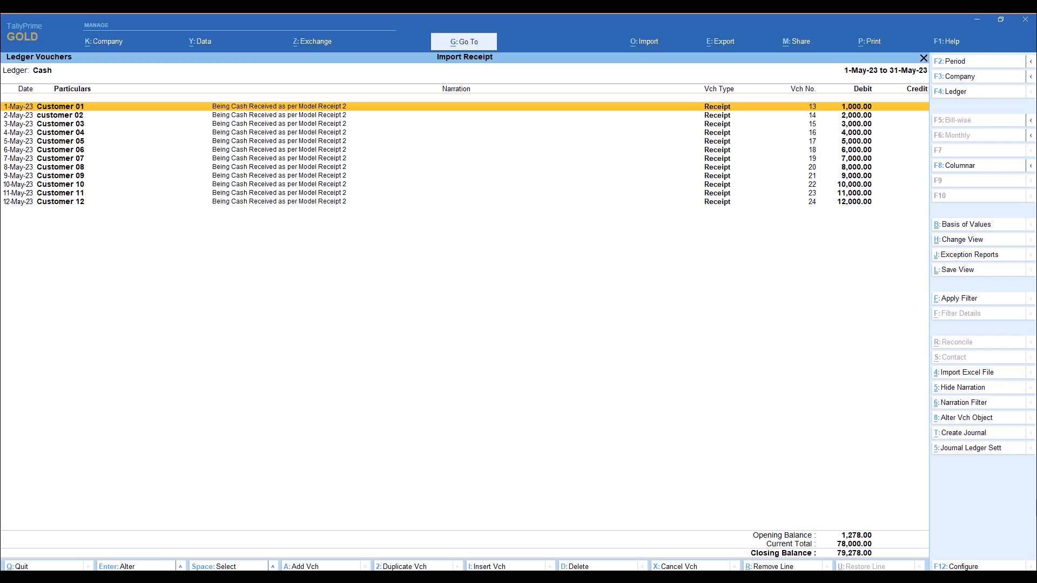
Leave the May vouchers and switch to Excel to view the Receipt 3 sheet of ALL RECEIPTS.xlsx.
key("Escape")
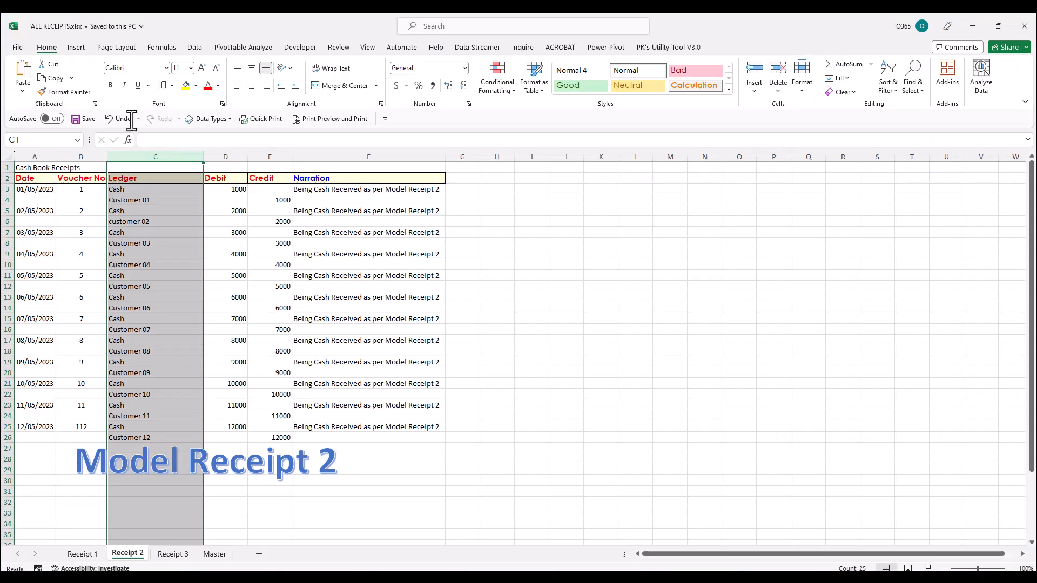
left_click(172, 554)
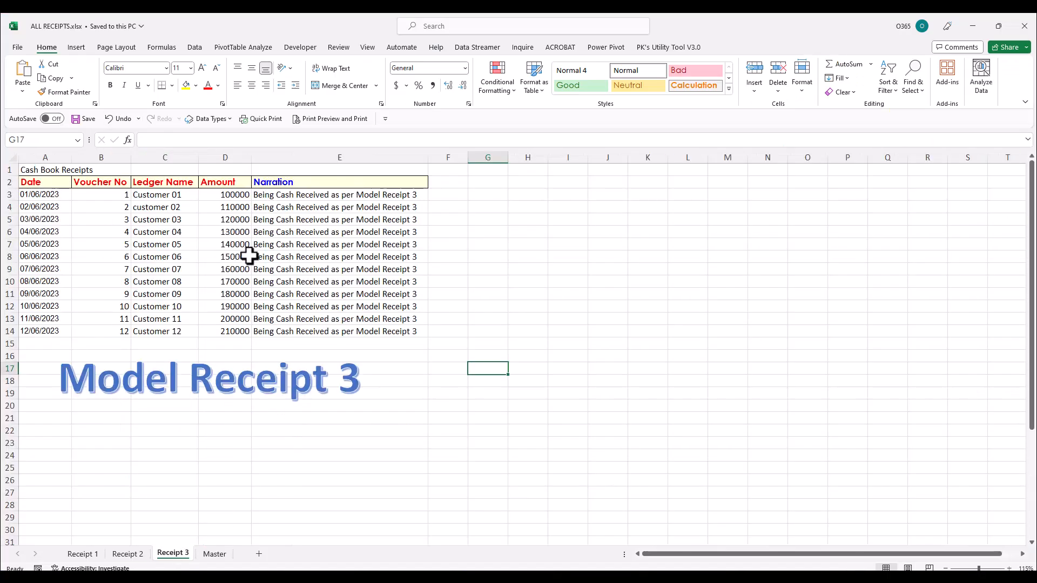
Examine the ledger names, amounts and dates of the cash receipts on the Receipt 3 sheet.
left_click_drag(167, 195, 216, 331)
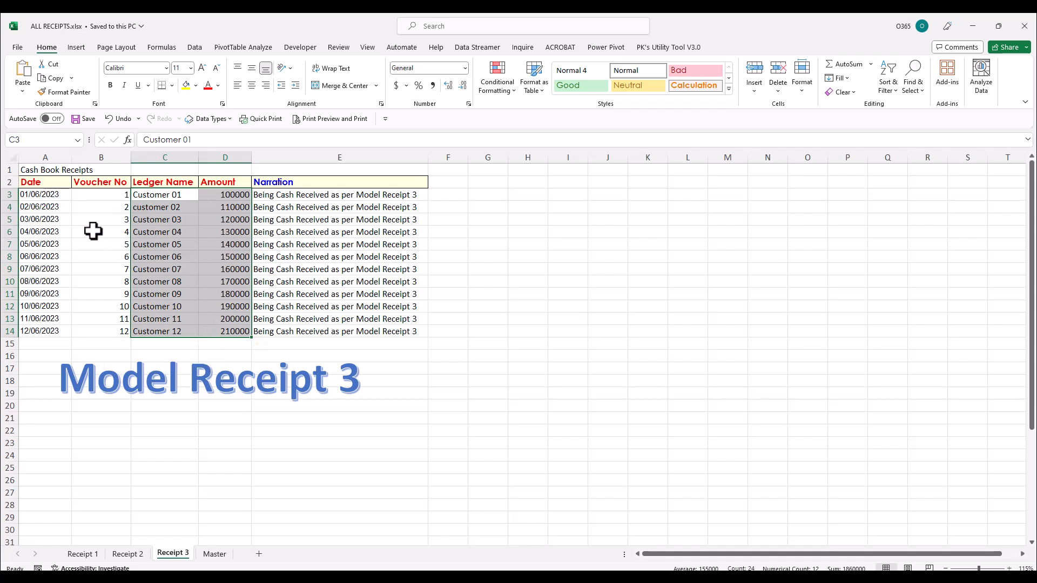
left_click(57, 192)
left_click_drag(56, 192, 62, 332)
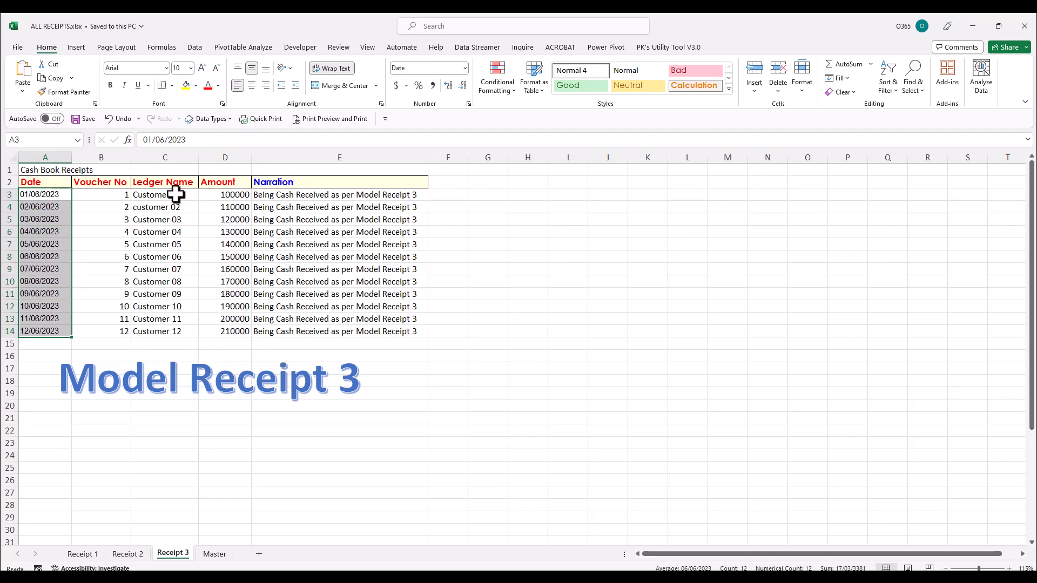
left_click_drag(182, 199, 180, 329)
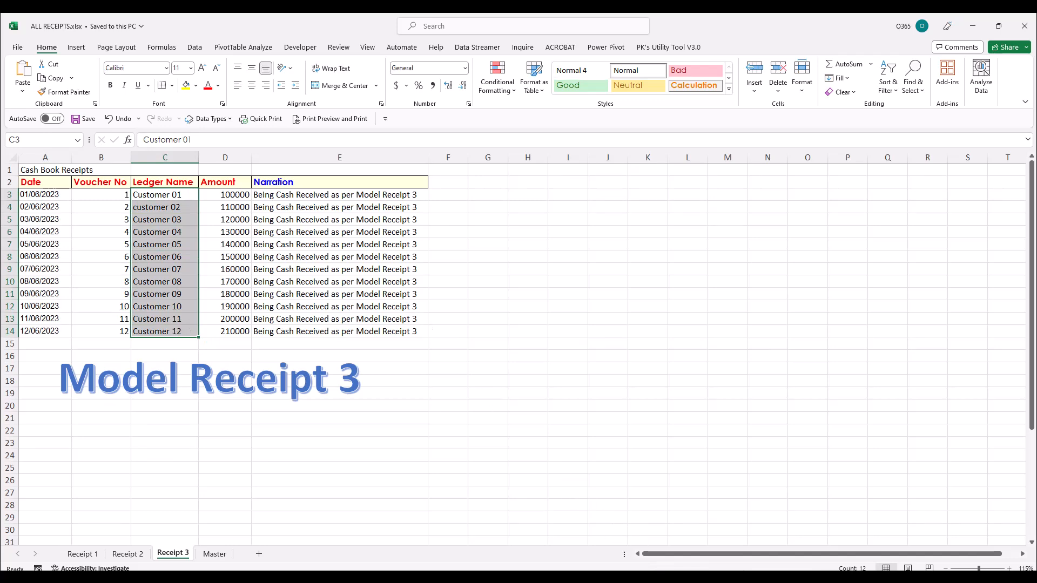
Switch to TallyPrime and leave the Cash ledger reports to return to the Gateway of Tally.
left_click(666, 578)
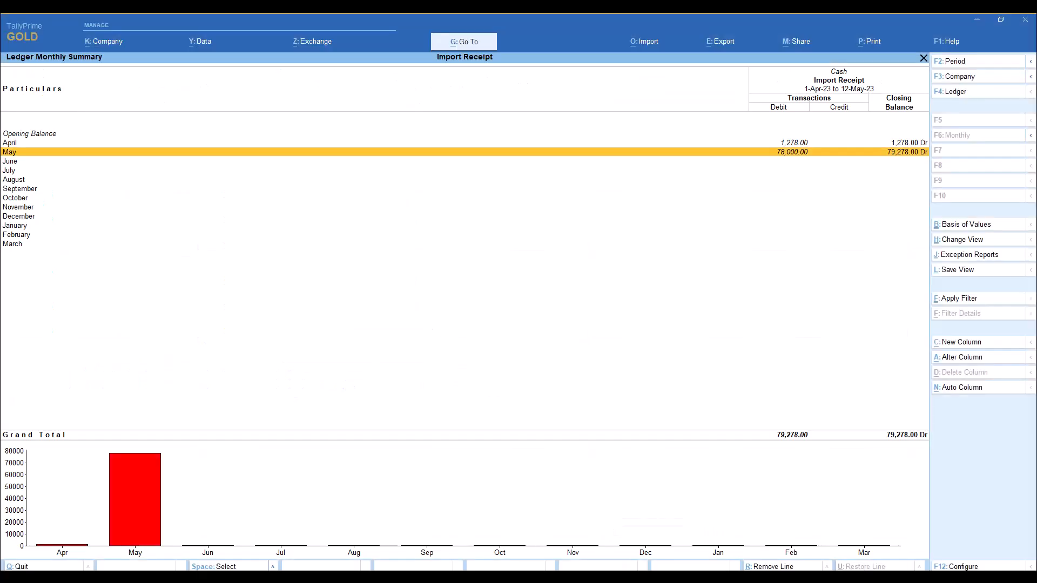
key("Escape")
key("Escape")
key("Escape")
key("Escape")
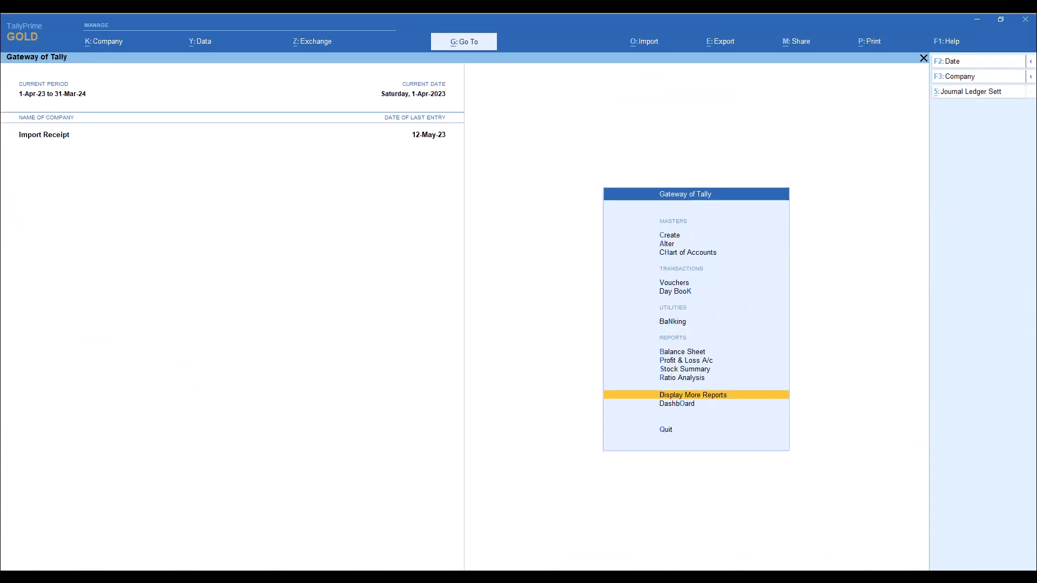
Start a transactions import from ALL RECEIPTS.xlsx and select the Receipt 3 worksheet.
key("alt+o")
key("Down")
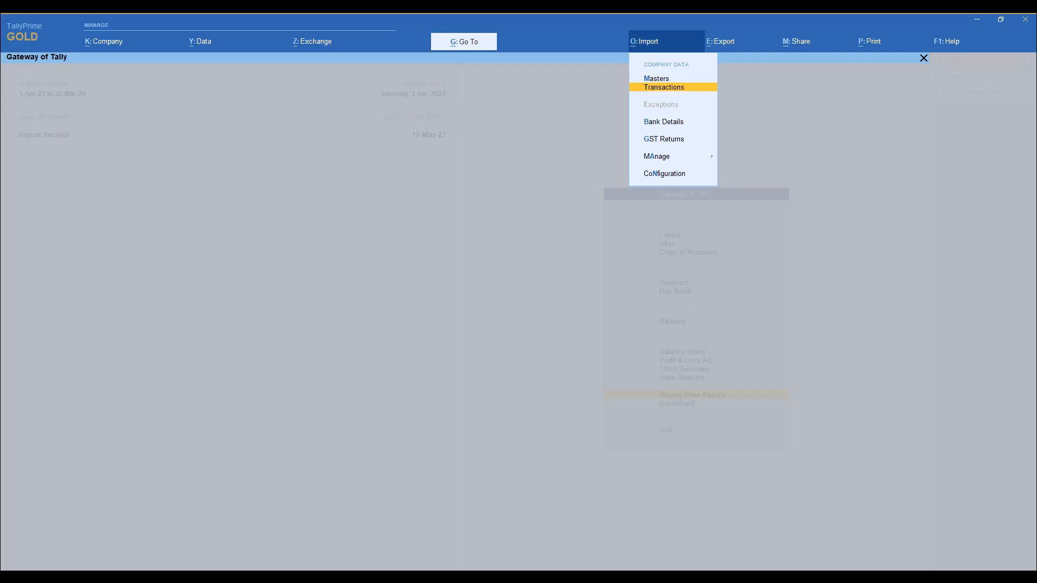
key("Return")
key("Return")
key("Return")
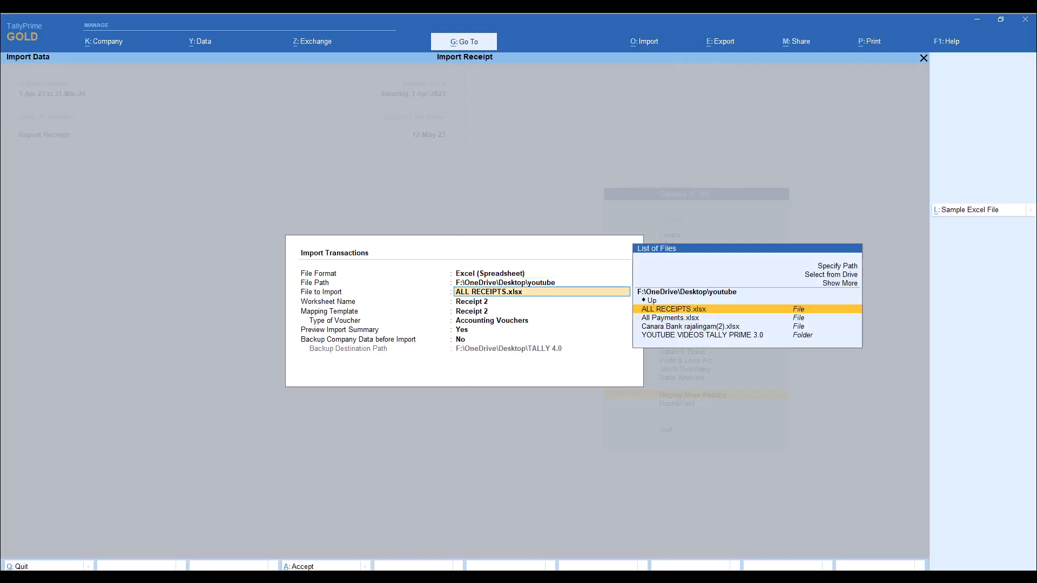
key("Return")
key("Down")
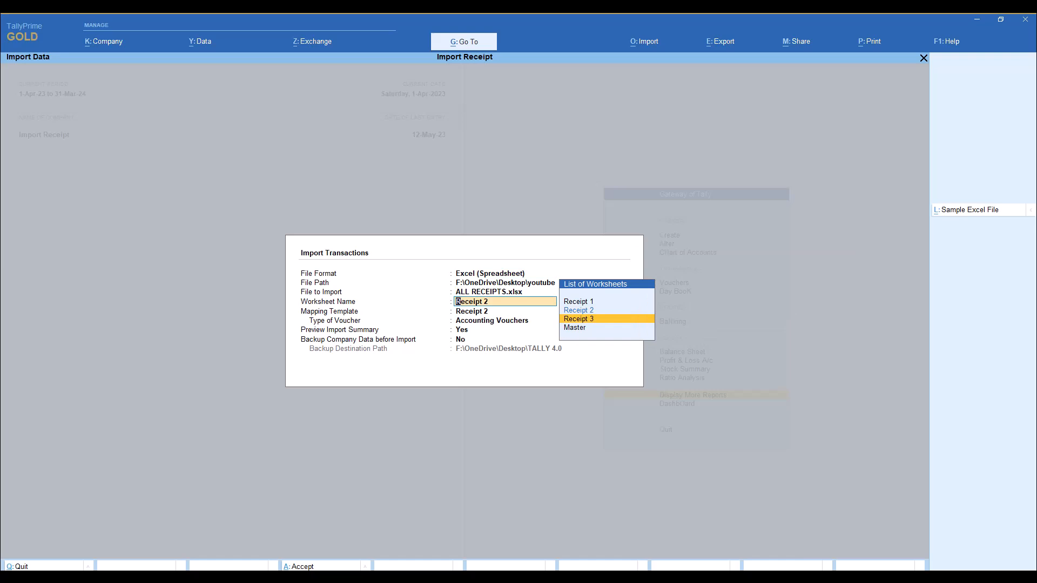
key("Return")
key("Down")
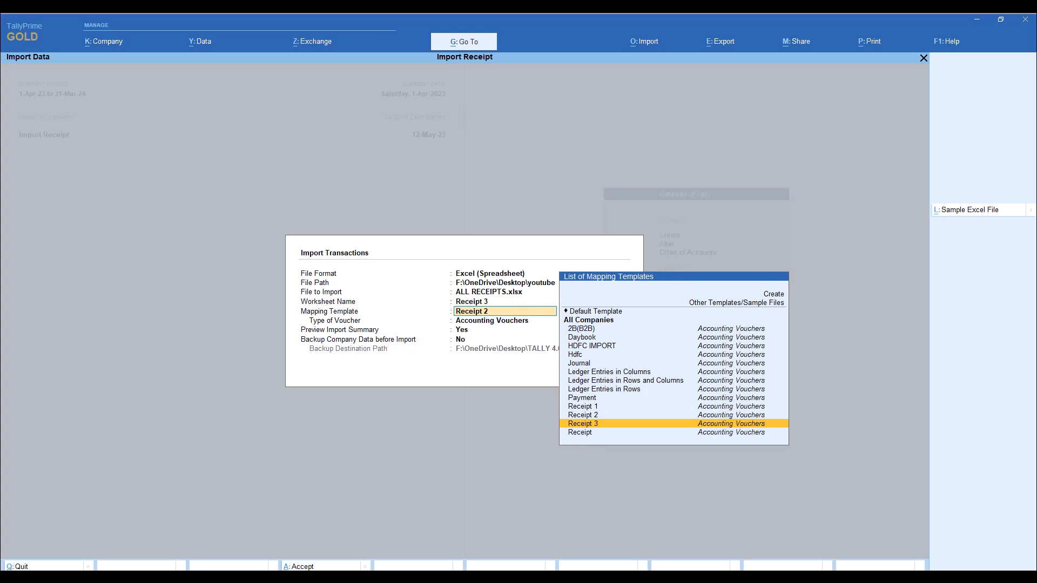
key("Home")
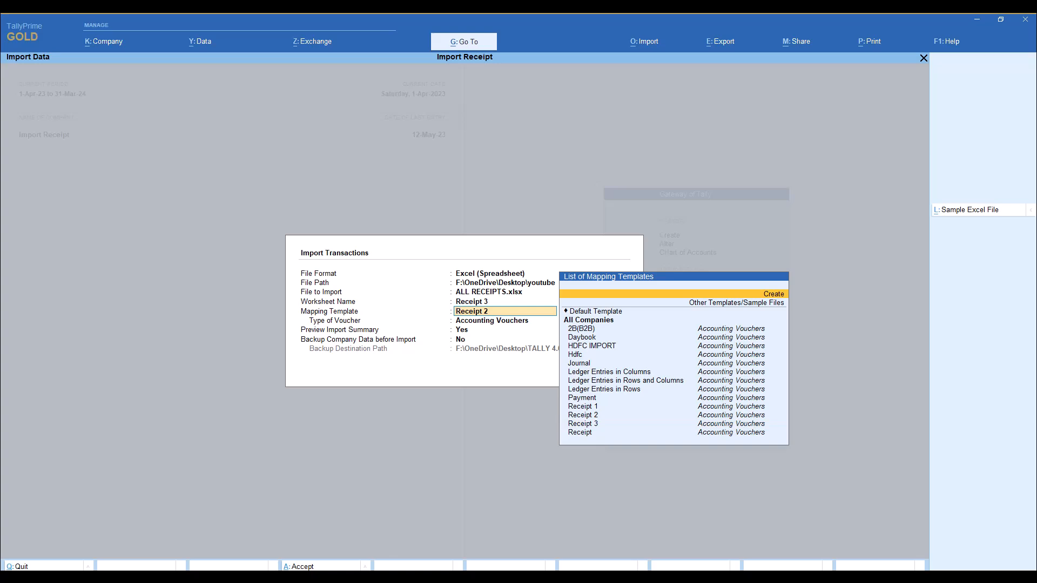
key("Return")
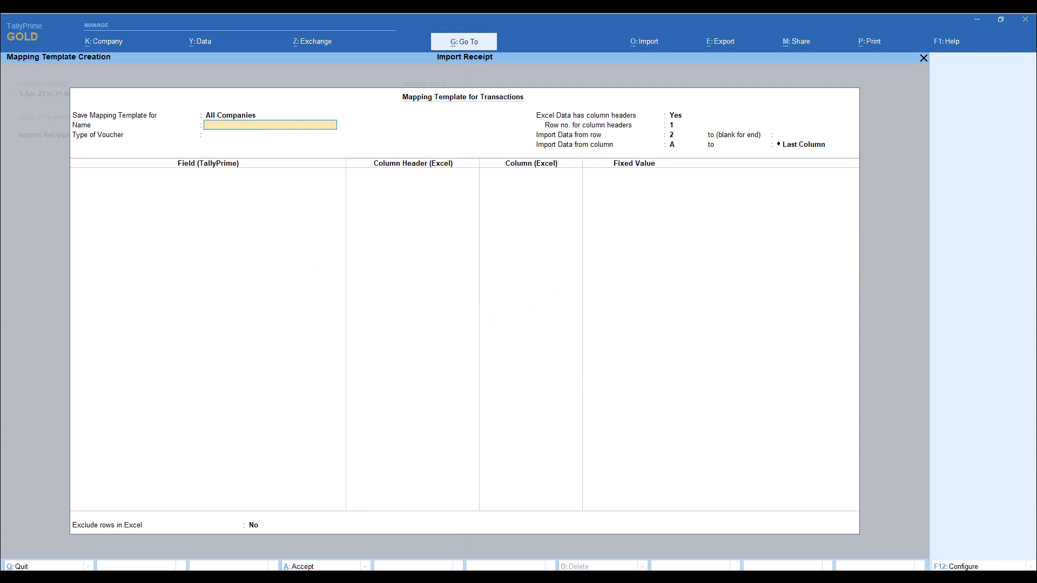
key("BackSpace")
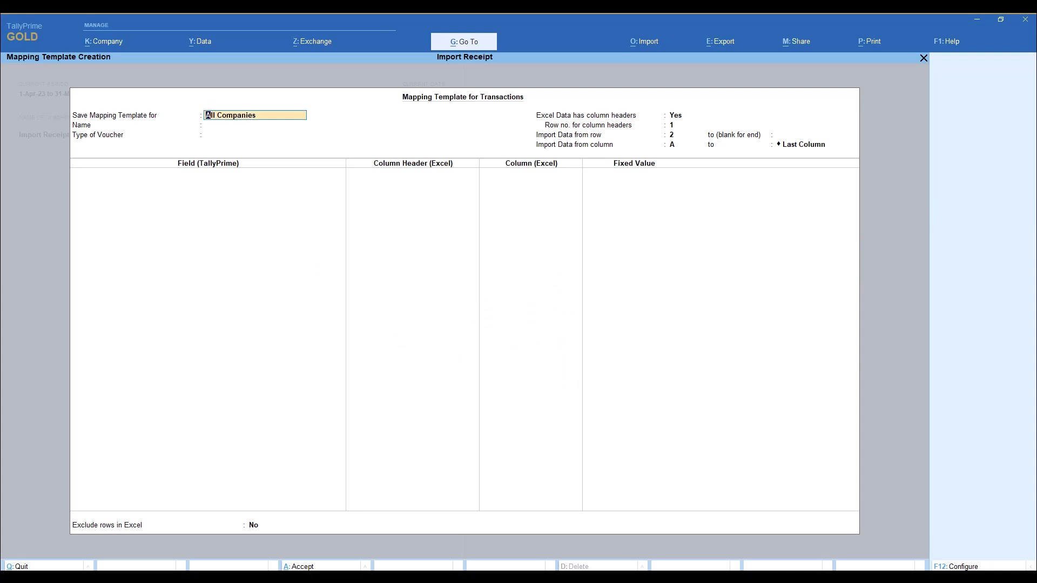
key("space")
key("Escape")
key("Escape")
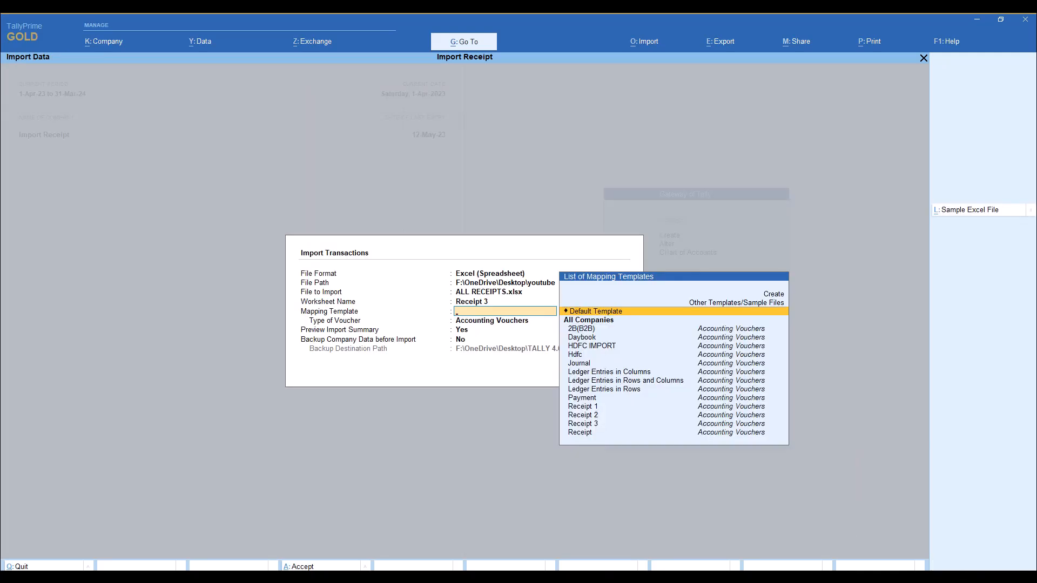
Choose the Receipt 3 mapping template and preview the import summary.
key("End")
key("Up")
key("Return")
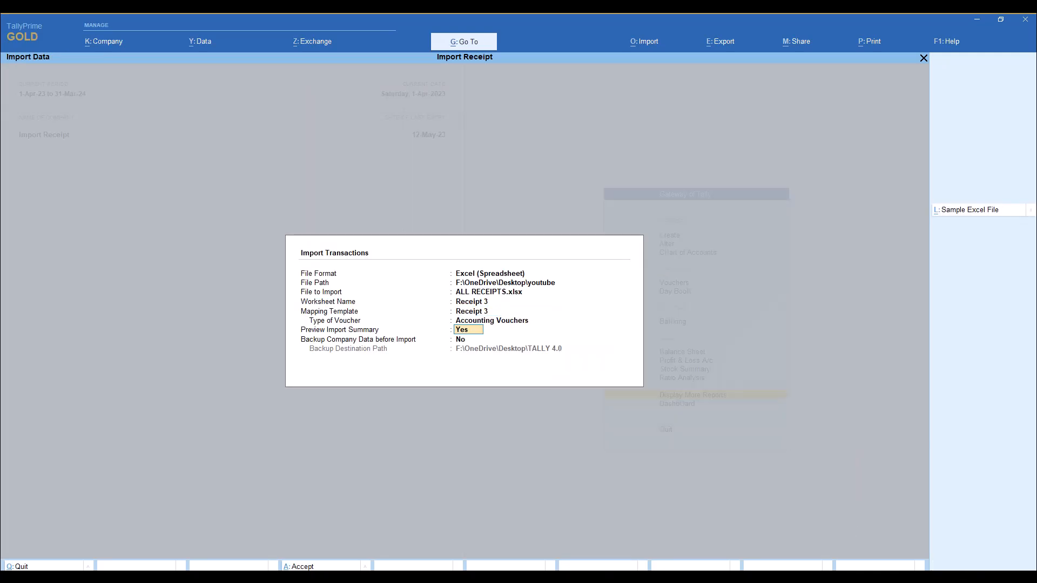
key("Return")
key("Return")
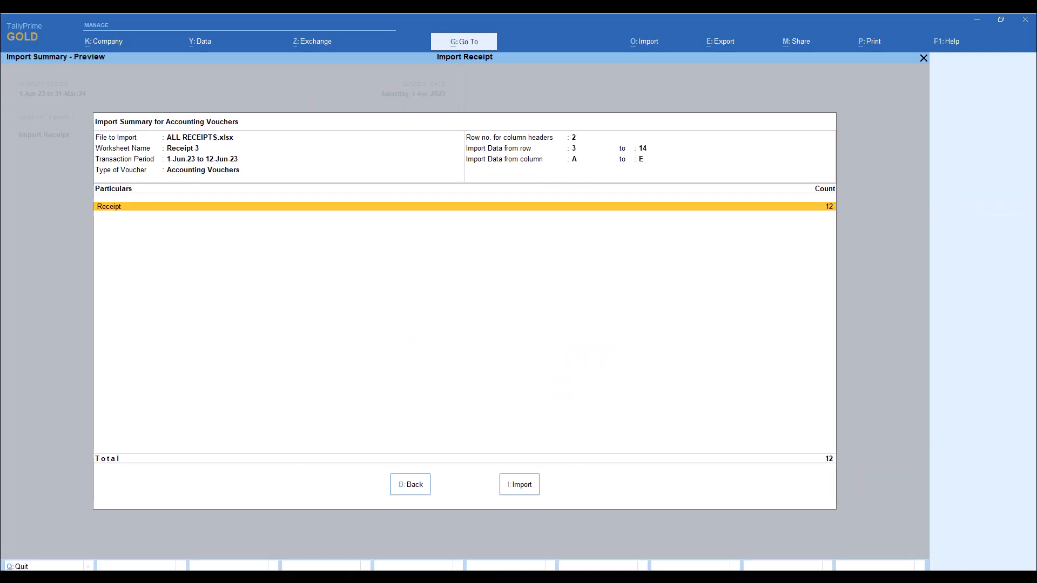
Go back from the import preview and open the Receipt 3 mapping template for alteration.
key("b")
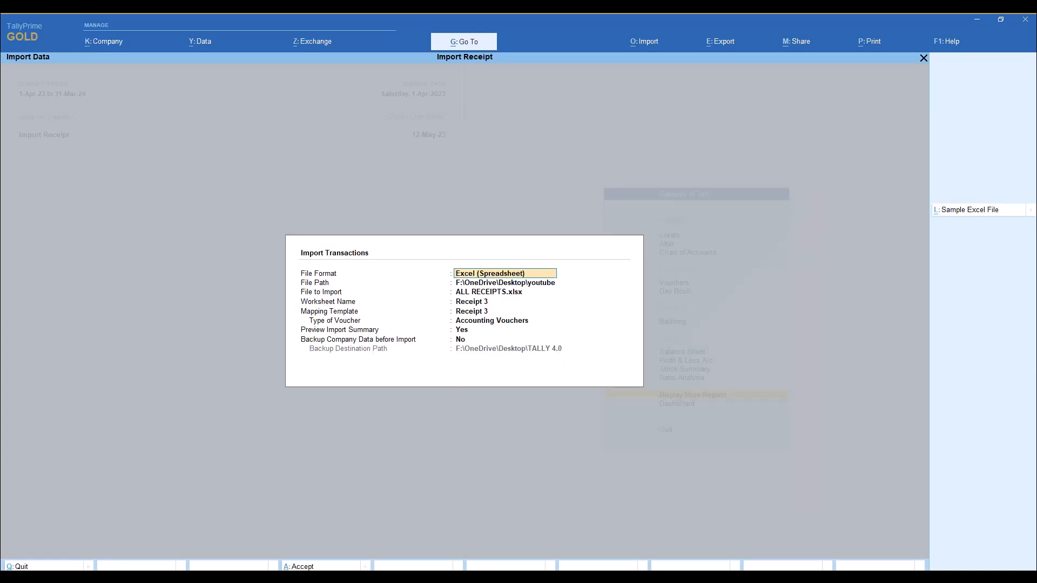
key("Return")
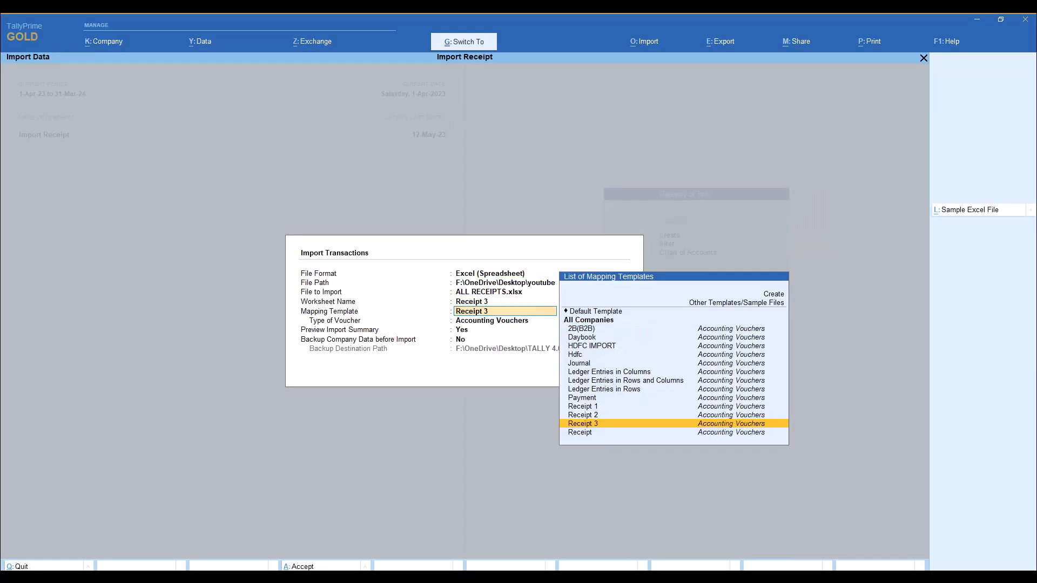
key("ctrl+Return")
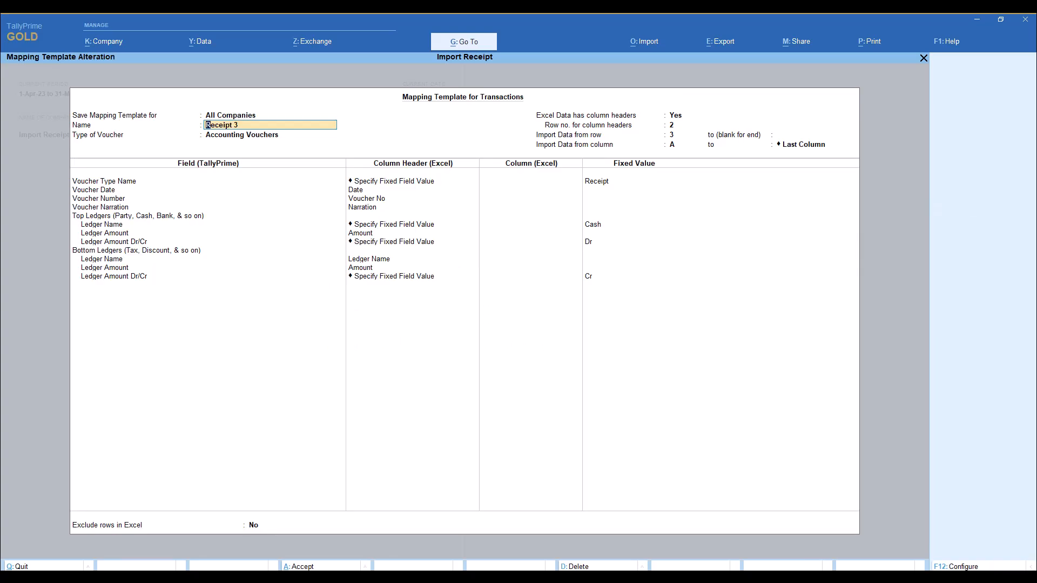
Compare the template's voucher type, date, number and narration mappings with the columns of the Receipt 3 sheet.
left_click(612, 576)
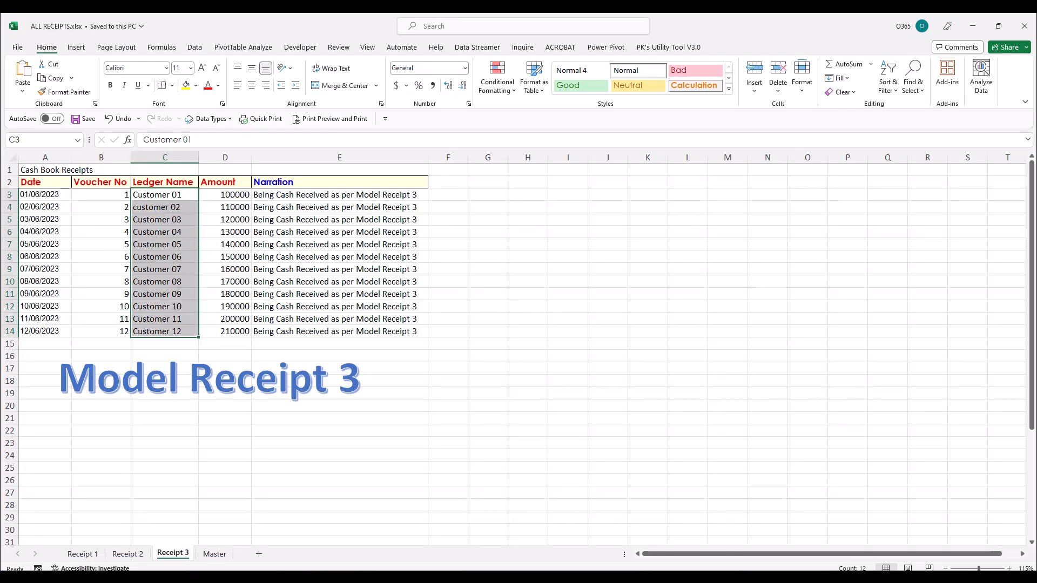
left_click(643, 576)
key("Return")
key("Return")
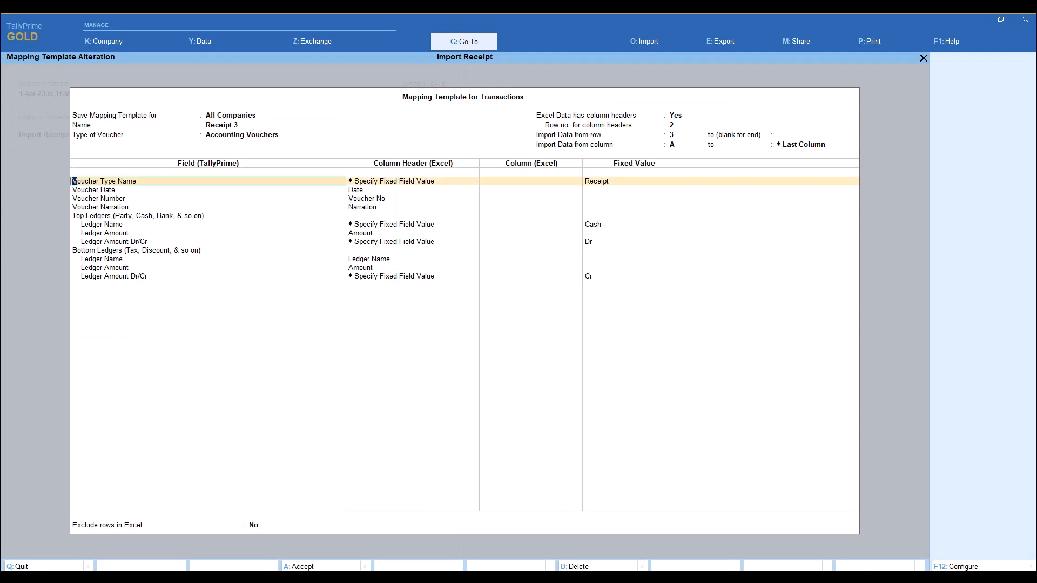
key("Return")
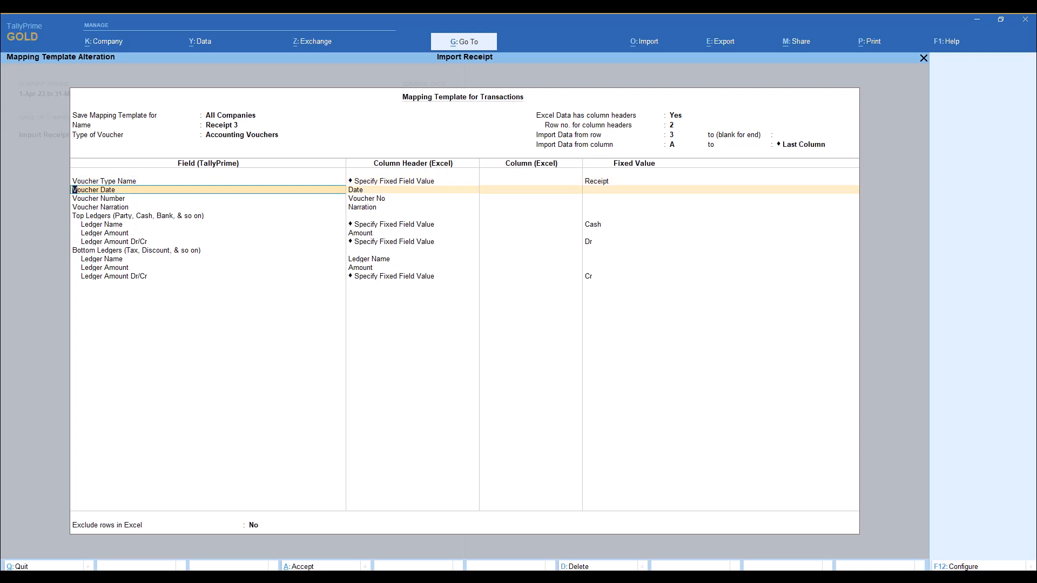
key("Return")
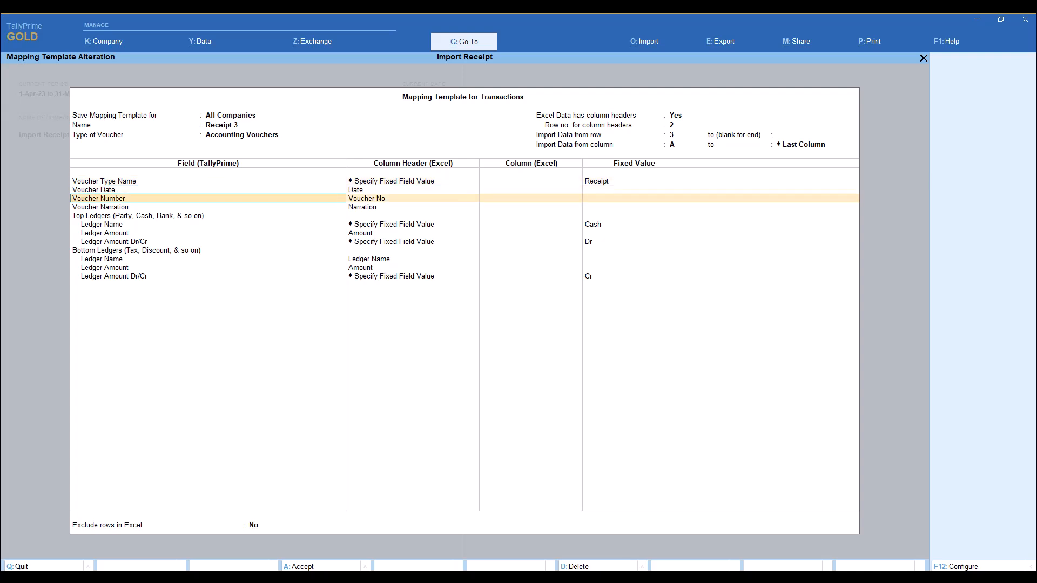
key("Return")
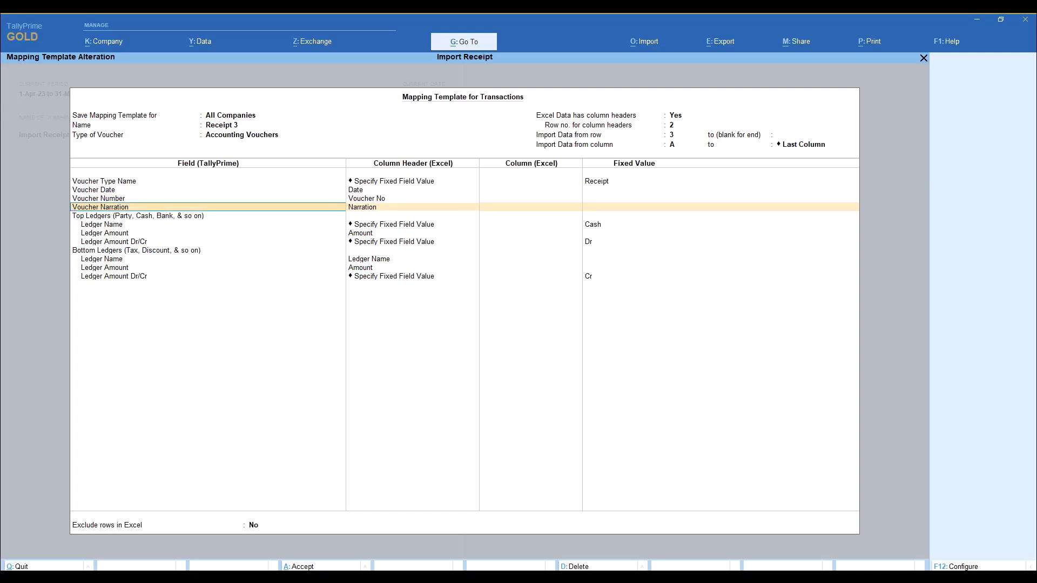
key("Return")
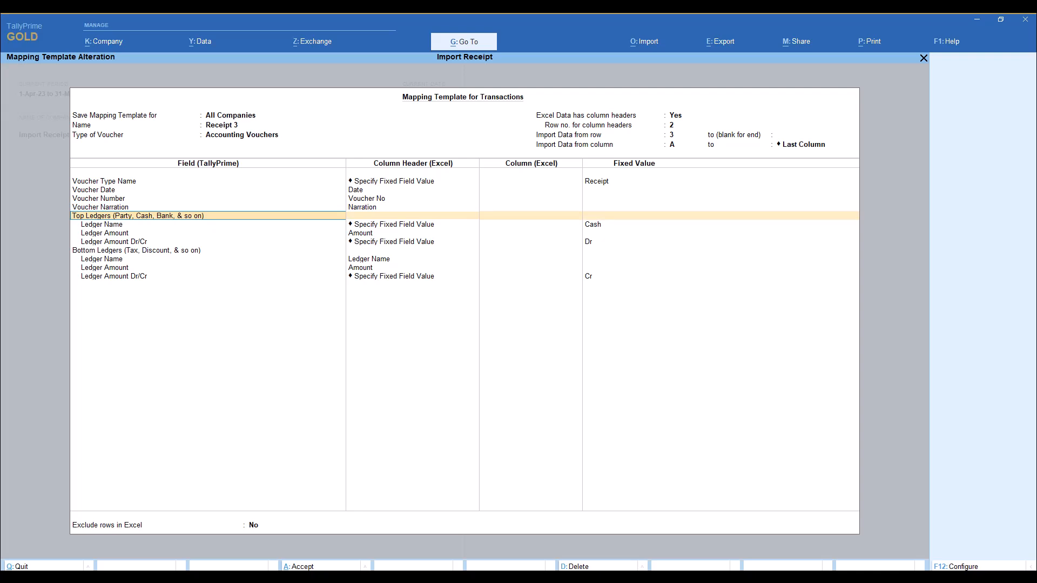
Confirm Cash as the fixed value for the Ledger Name under Top Ledgers.
key("Return")
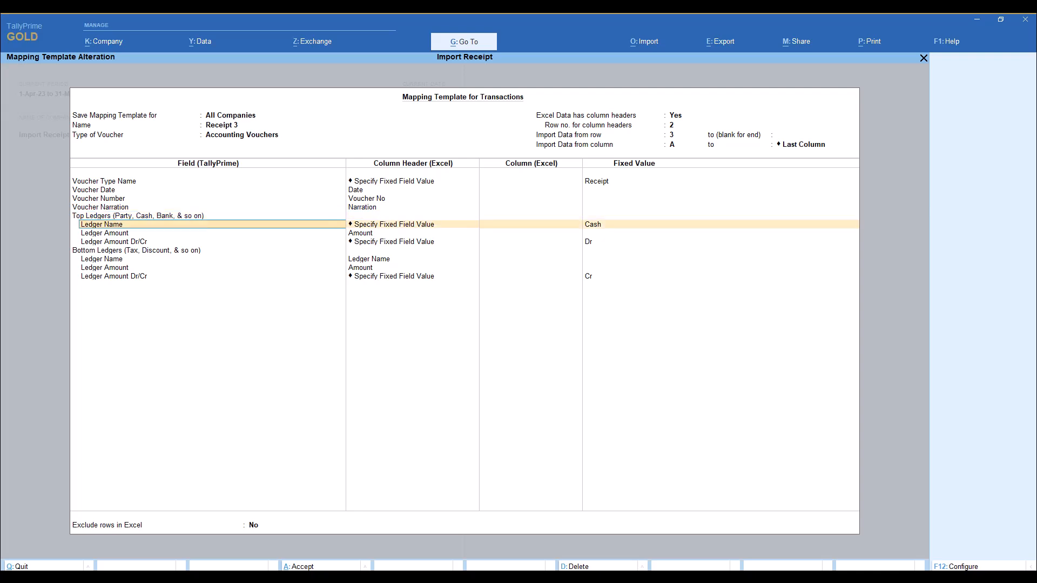
key("Return")
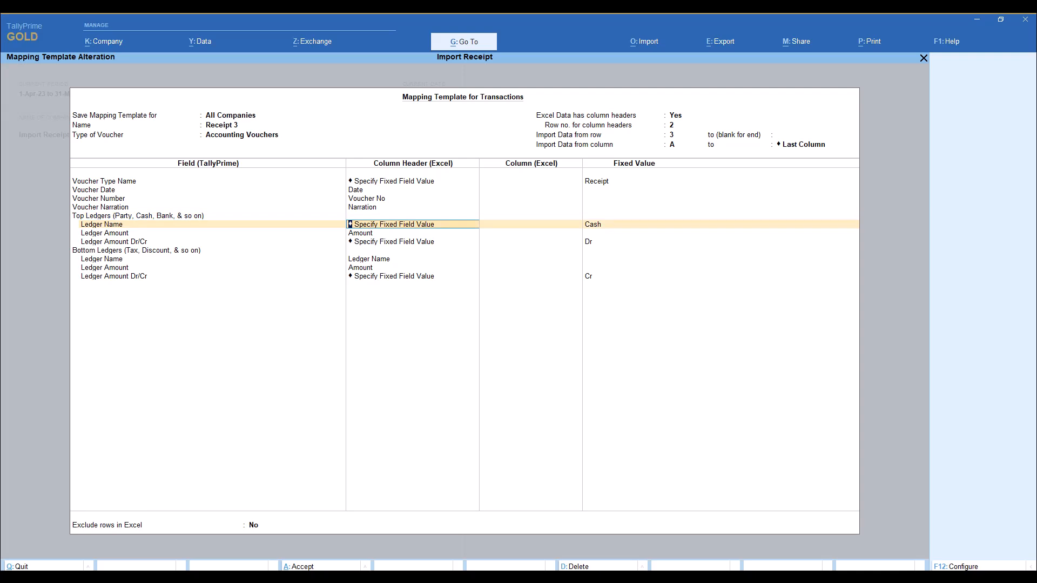
key("Return")
key("Return")
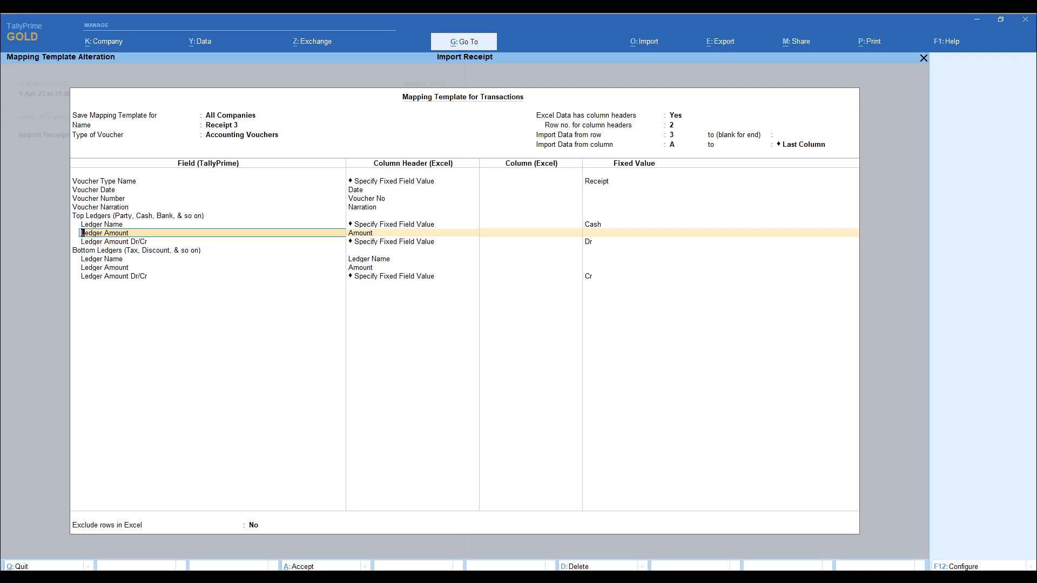
Check the Top Ledgers' Ledger Amount mapping against the Amount column of the Receipt 3 sheet in Excel, and return to TallyPrime.
left_click(413, 233)
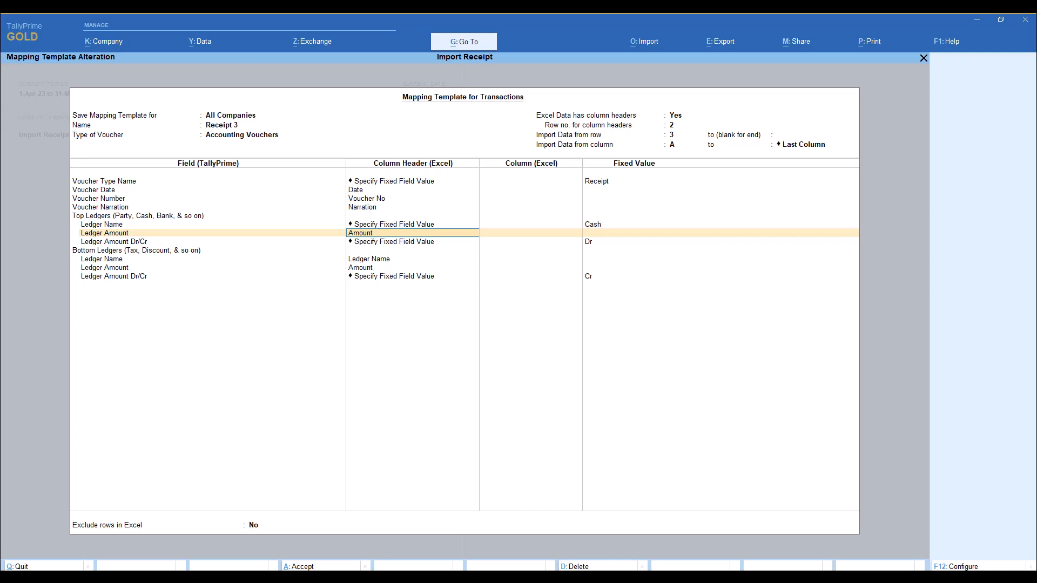
mouse_move(551, 568)
left_click(632, 516)
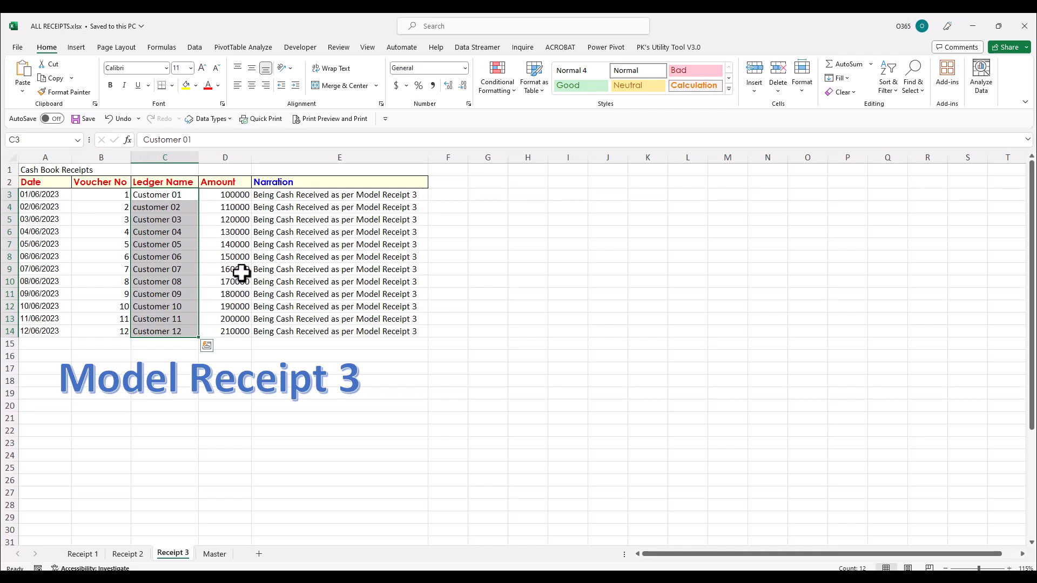
left_click(225, 196)
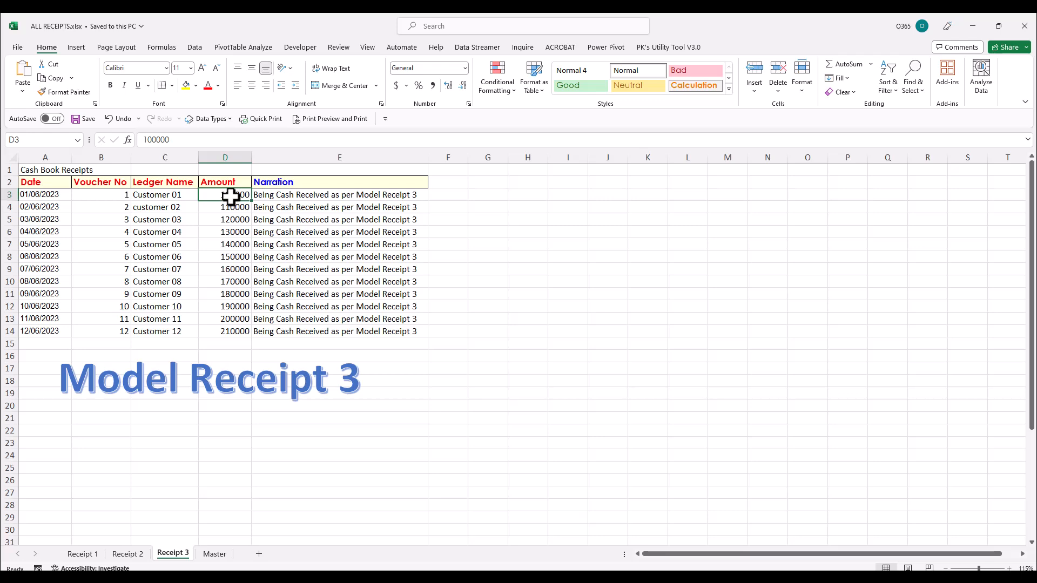
key("alt+Tab")
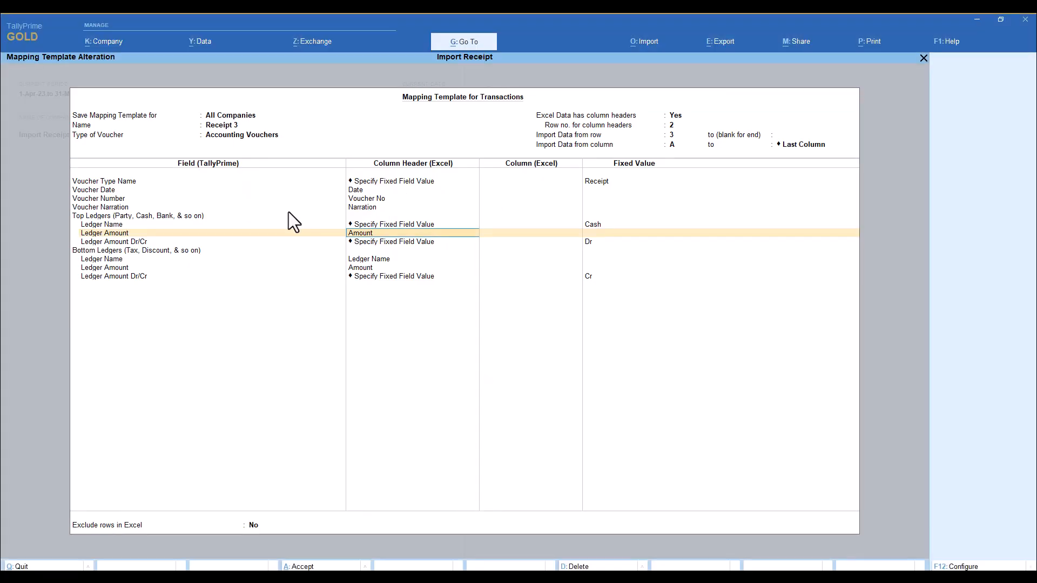
Confirm Dr as the fixed value for the Ledger Amount Dr/Cr under Top Ledgers.
key("Return")
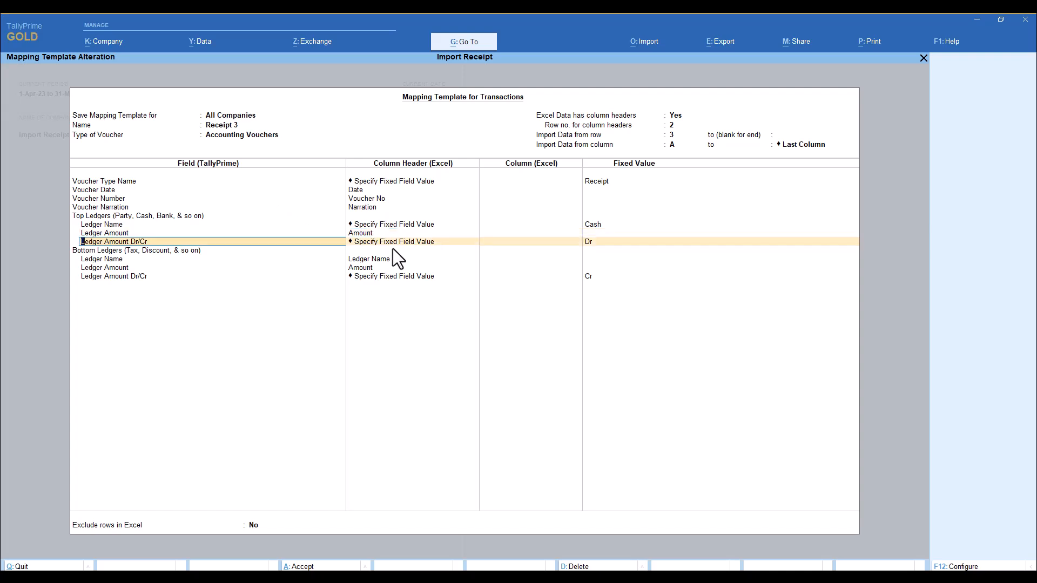
key("Return")
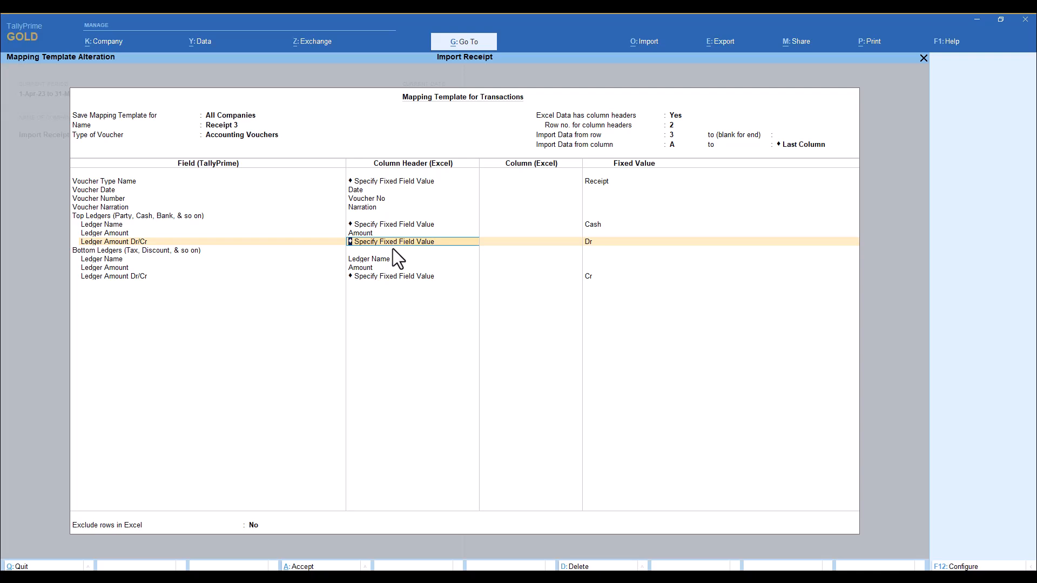
key("Return")
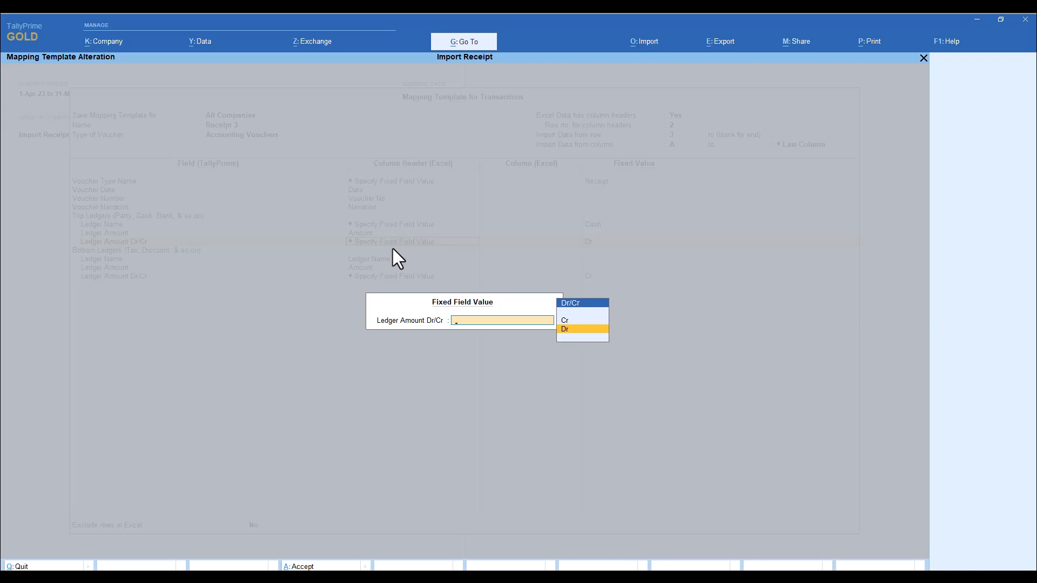
key("Return")
key("Return")
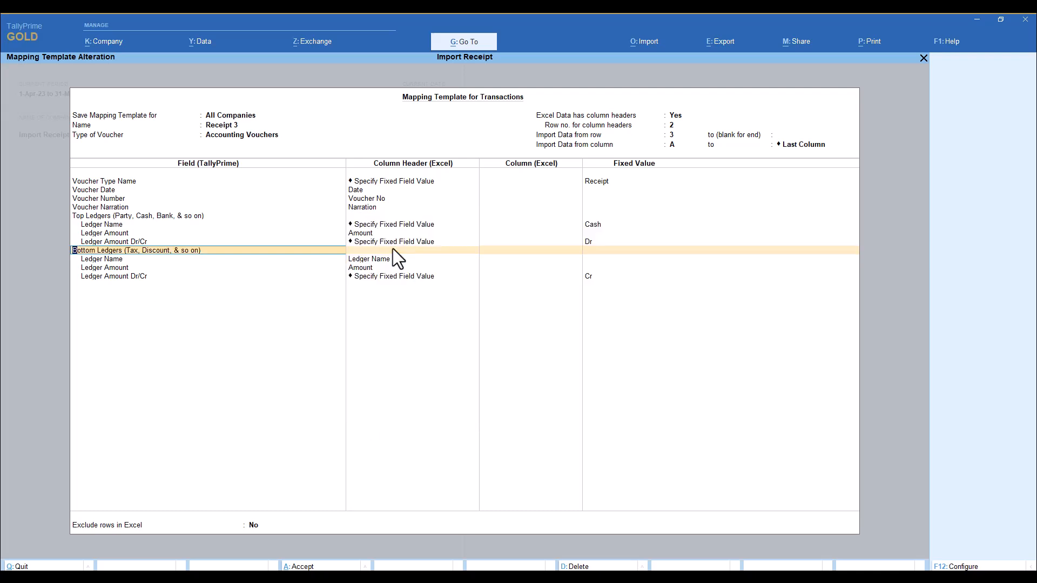
Confirm the Bottom Ledgers mappings: Ledger Name and Amount columns, with Cr as the fixed value for the Ledger Amount Dr/Cr.
key("Return")
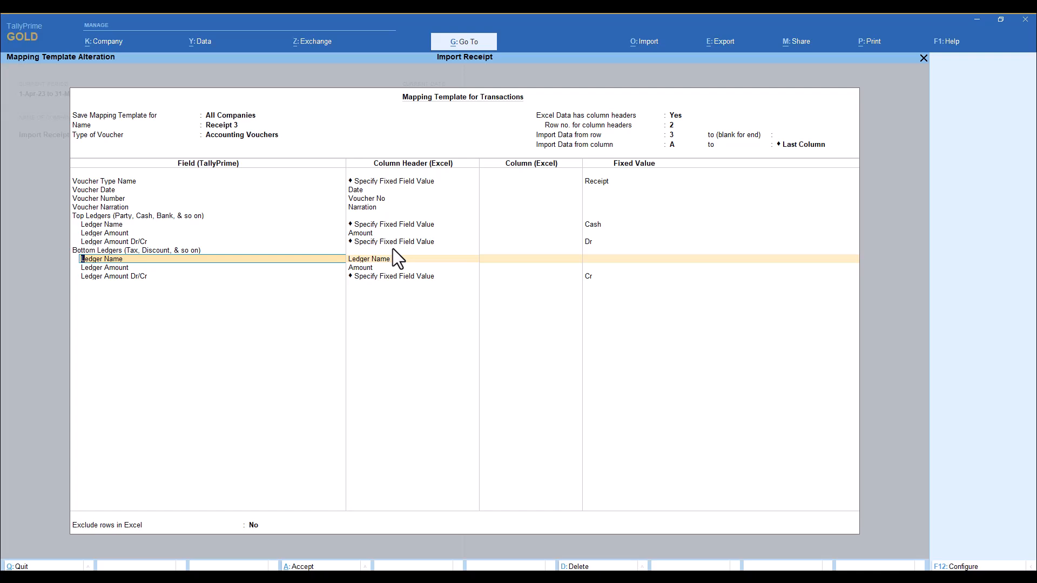
key("Return")
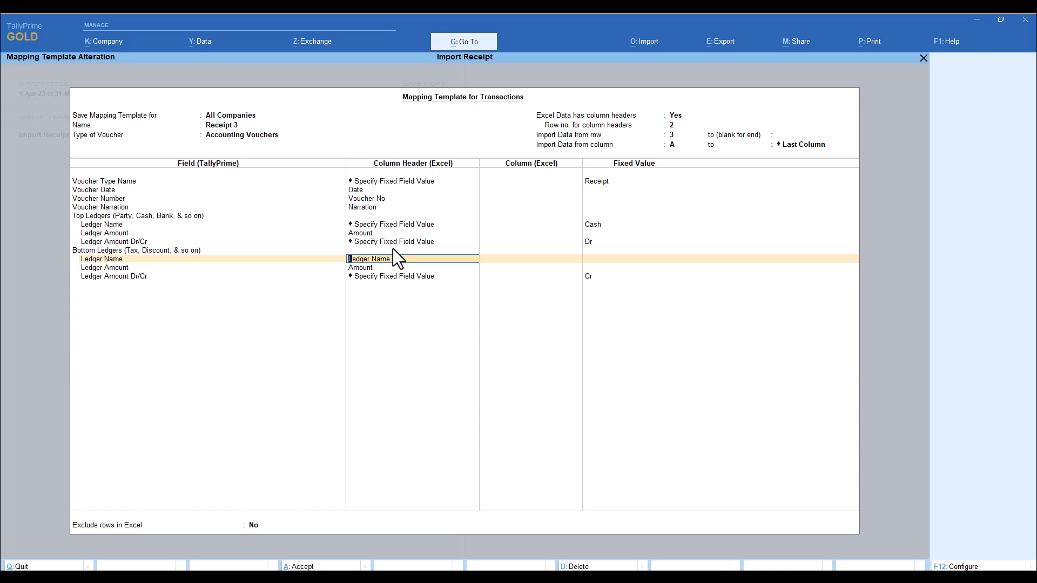
key("Return")
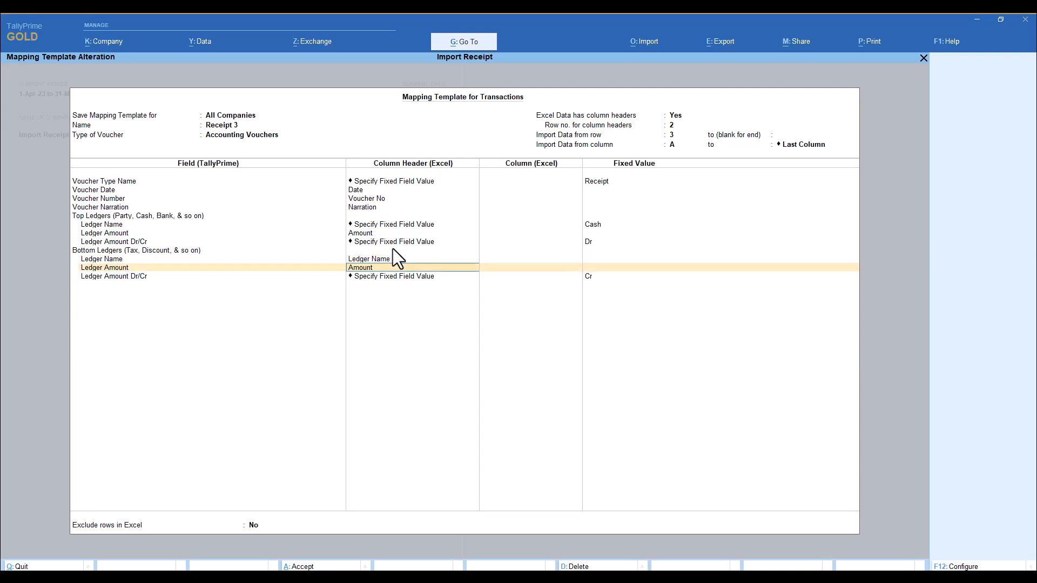
key("Return")
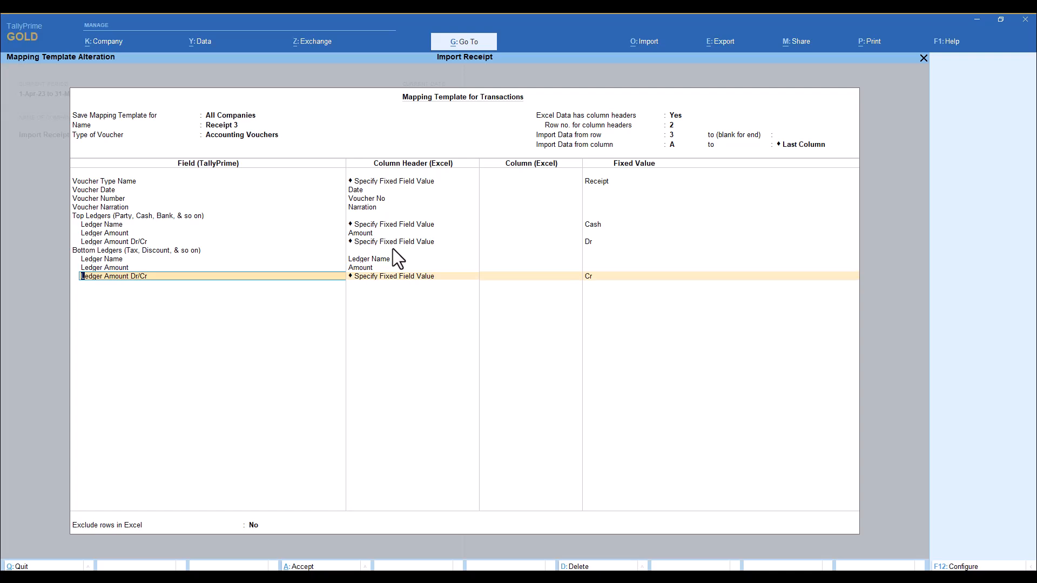
key("Return")
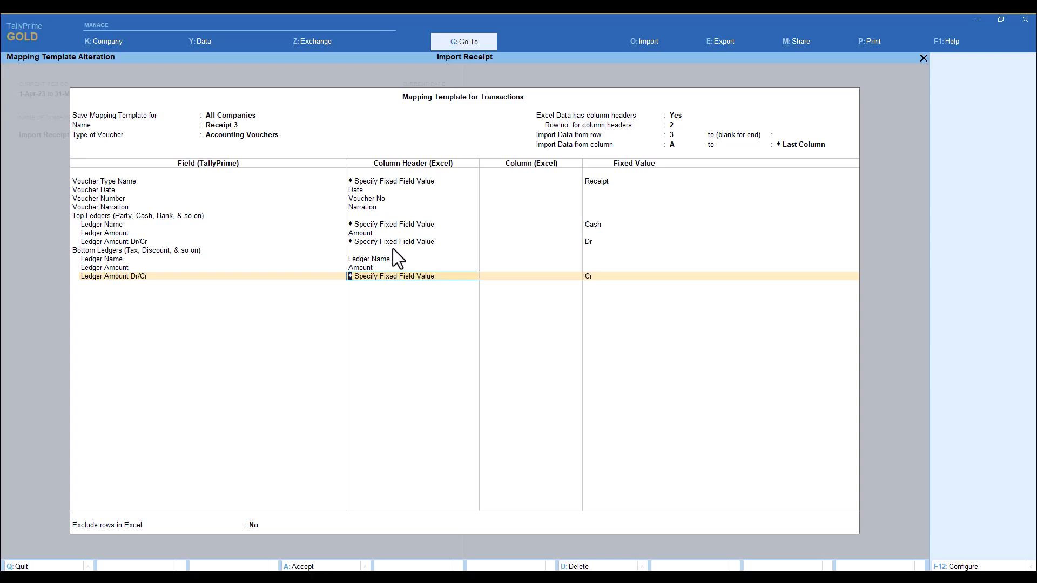
key("Return")
key("Return")
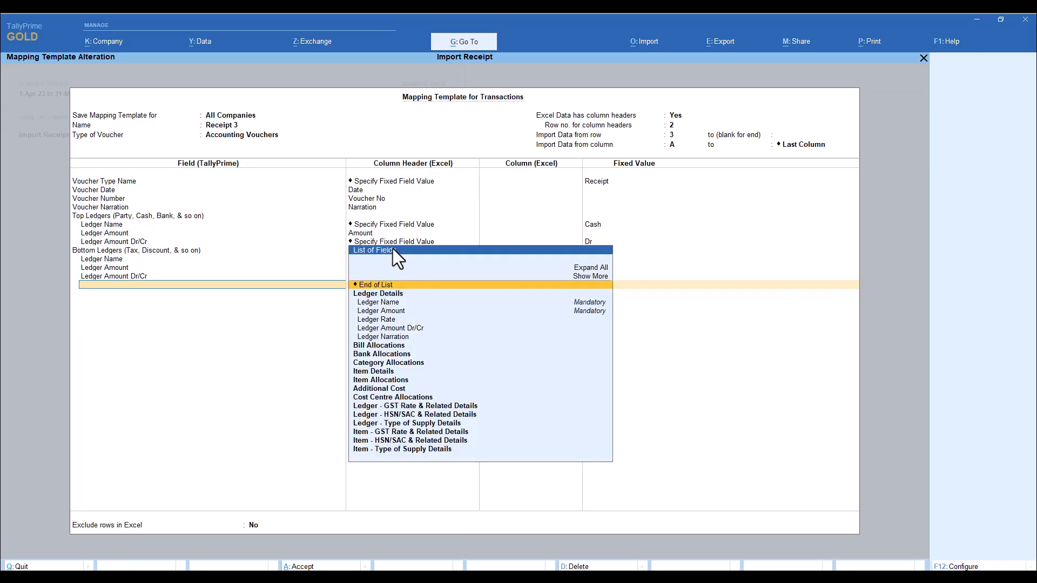
End the field list, accept the Receipt 3 mapping template and import the sheet's receipt vouchers.
key("Return")
key("Return")
key("Return")
key("Return")
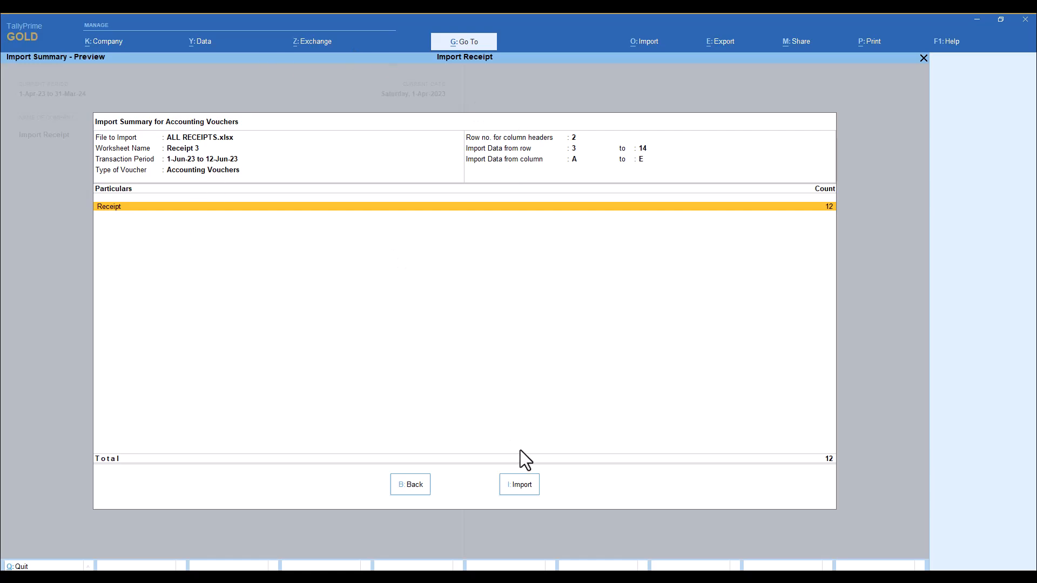
left_click(528, 488)
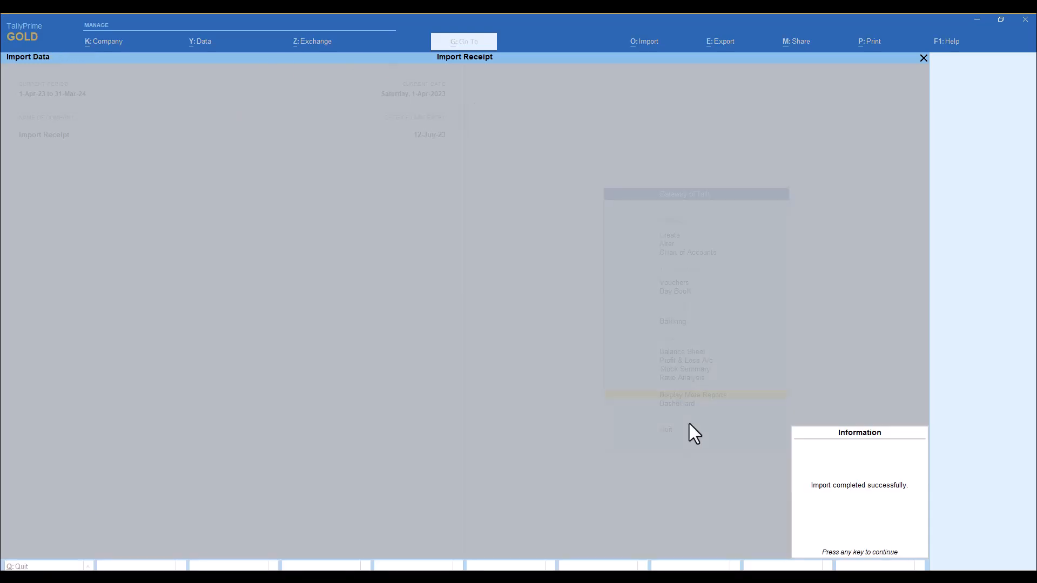
key("Return")
Open the Cash ledger's June vouchers through the Cash/Bank summary and the ledger's monthly summary.
key("Return")
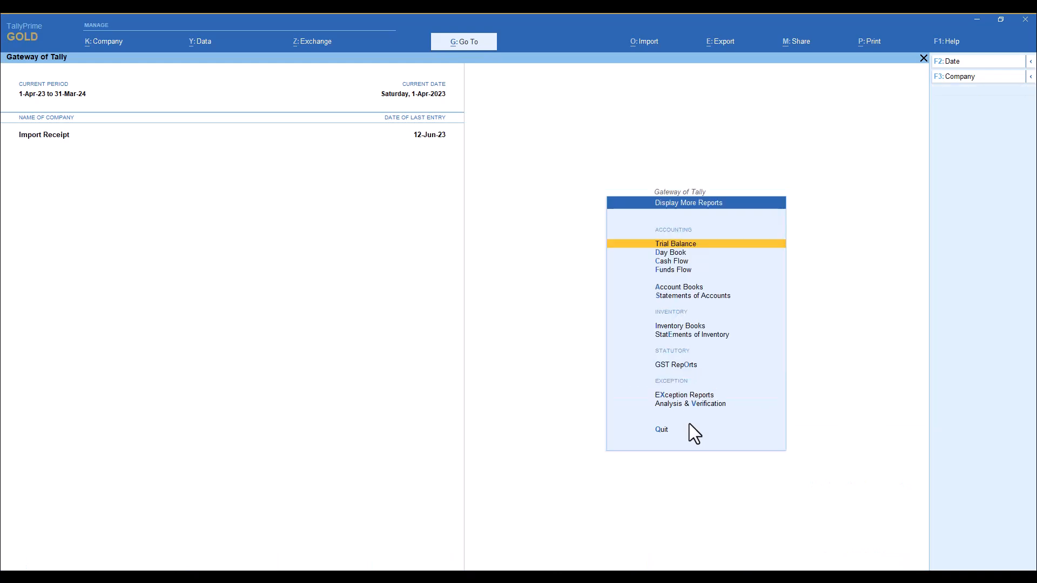
key("a")
key("Return")
key("Down")
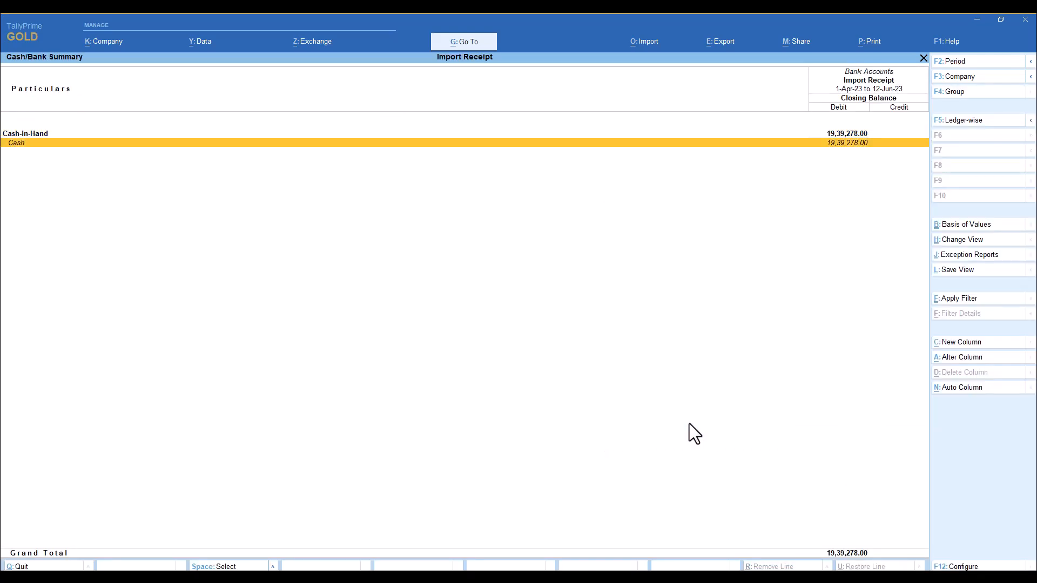
key("Return")
key("Up")
key("Up")
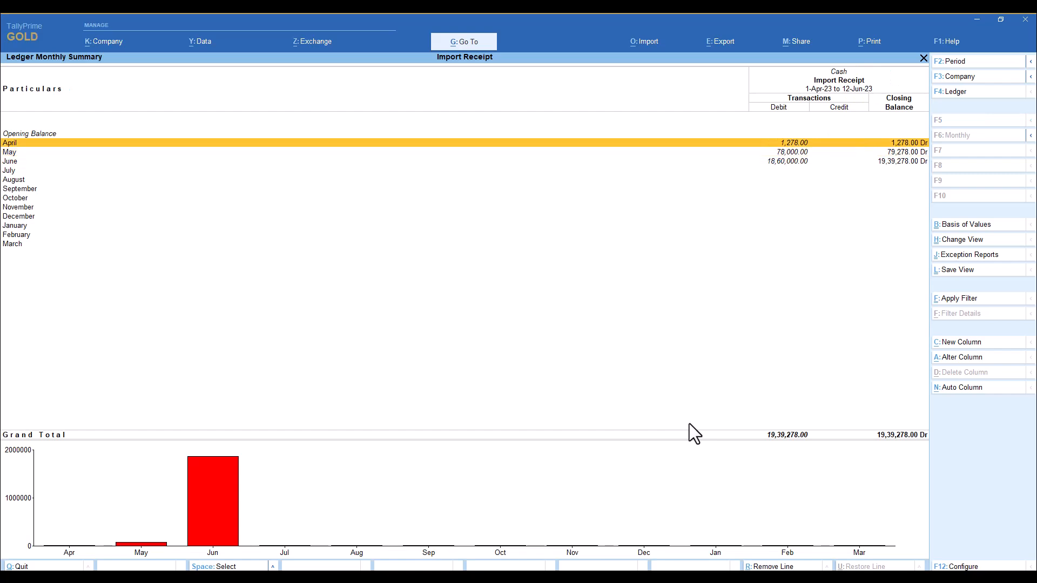
key("Down")
key("Down")
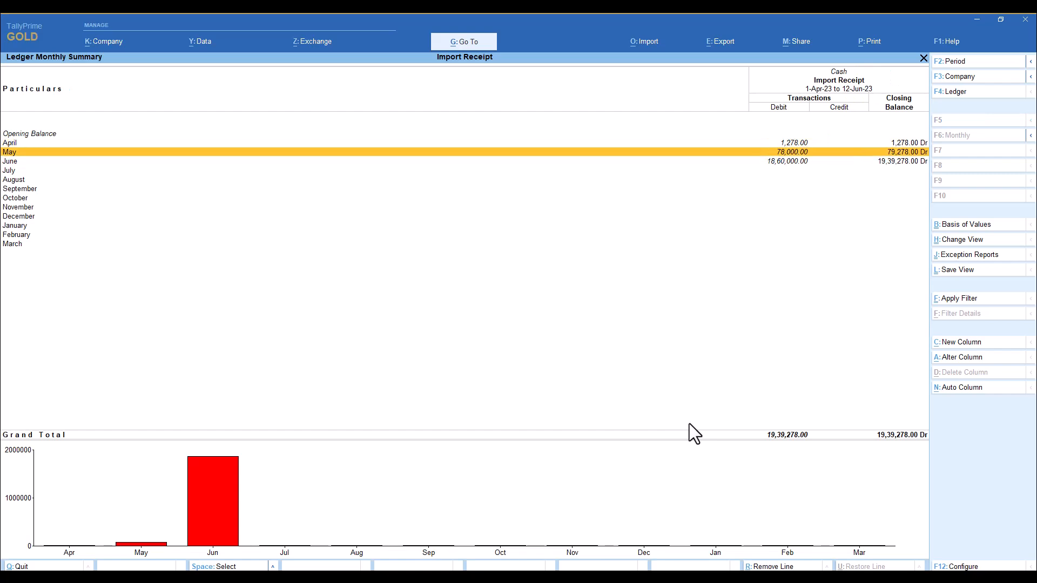
key("Return")
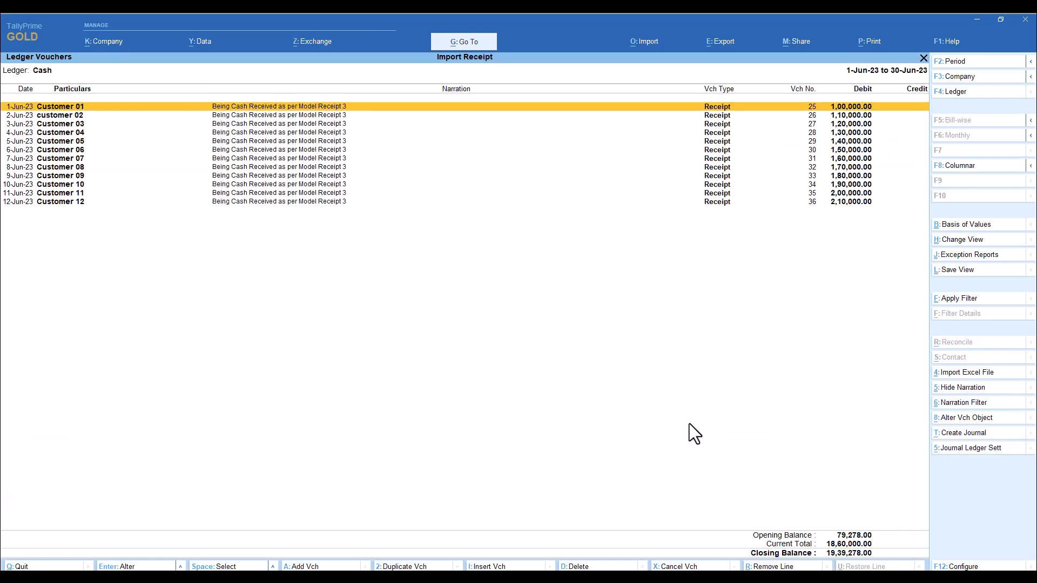
Review the dates, customers, narrations, voucher numbers and amounts of the June receipts down to the last entry.
key("Down")
key("Down")
key("Down")
key("Down")
key("Down")
key("Down")
key("Down")
key("Down")
key("Down")
key("Down")
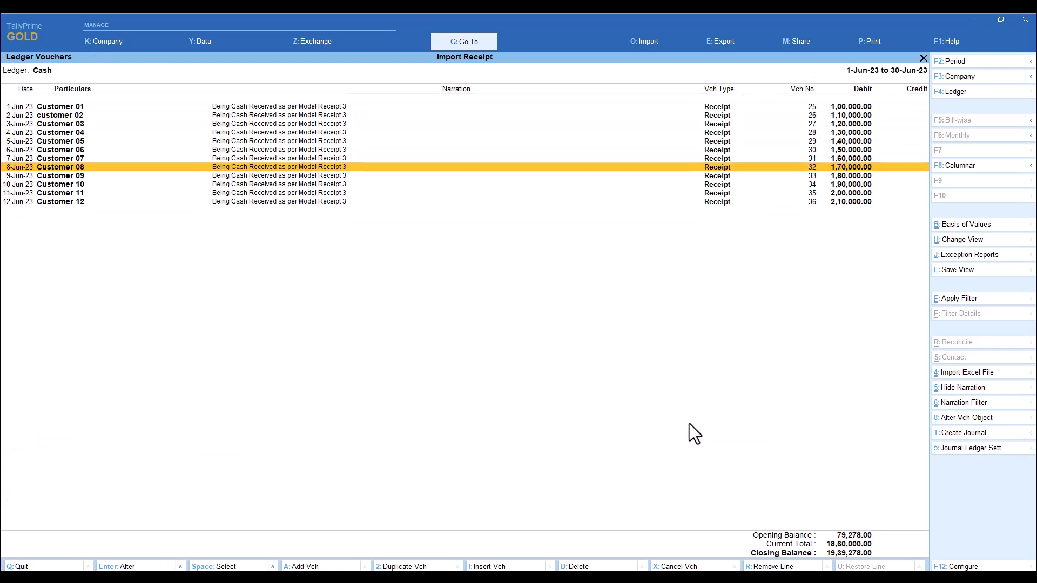
key("Down")
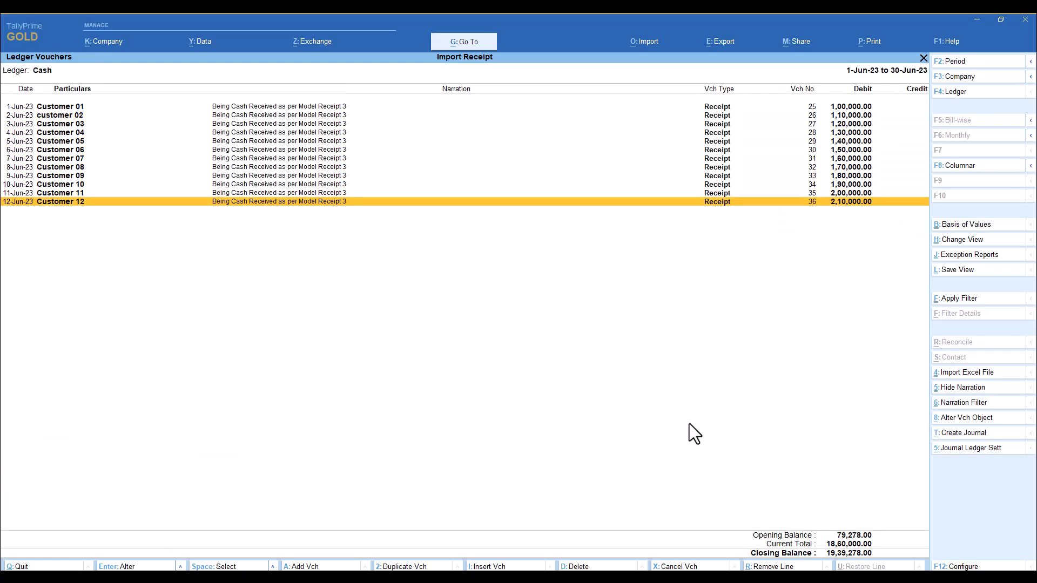